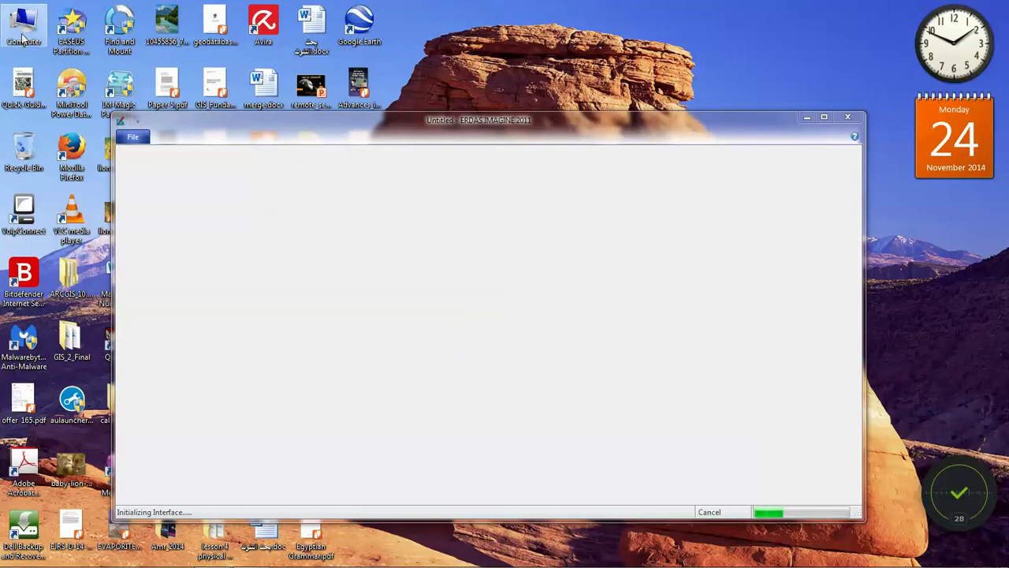
Browse to the folder D:\Glala\atmospehric_correction in the file explorer.
{"action": "key", "text": "super+e"}
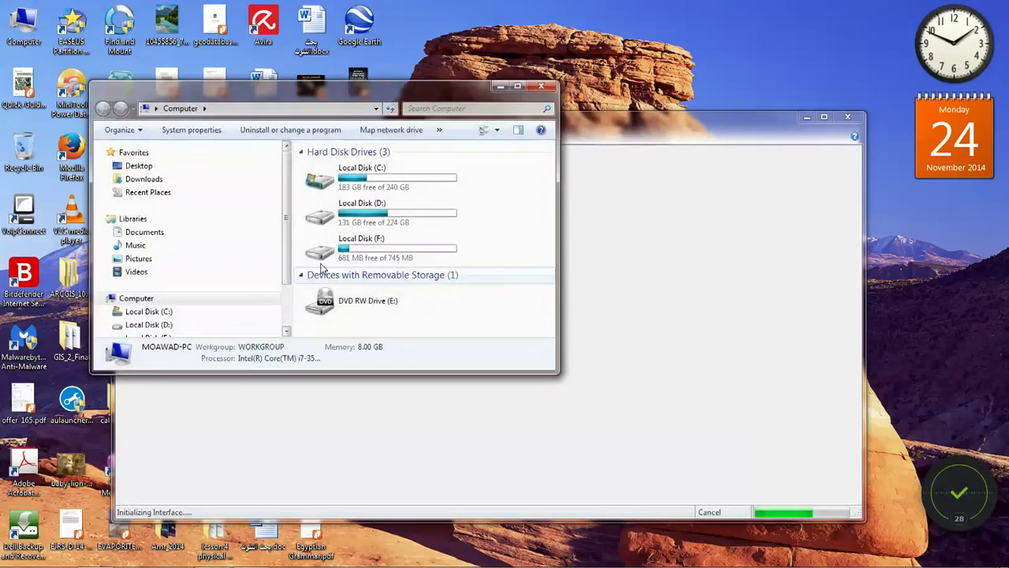
{"action": "left_click", "coordinate": [362, 215]}
{"action": "double_click", "coordinate": [362, 213]}
{"action": "left_click_drag", "start_coordinate": [355, 88], "coordinate": [303, 92]}
{"action": "scroll", "coordinate": [310, 253], "scroll_direction": "down", "scroll_amount": 1}
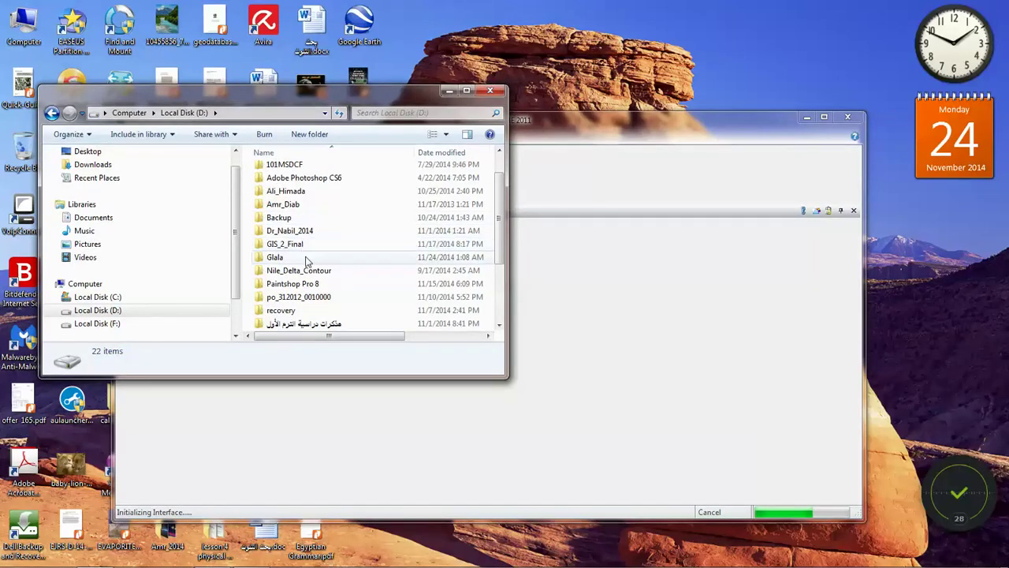
{"action": "scroll", "coordinate": [310, 253], "scroll_direction": "up", "scroll_amount": 1}
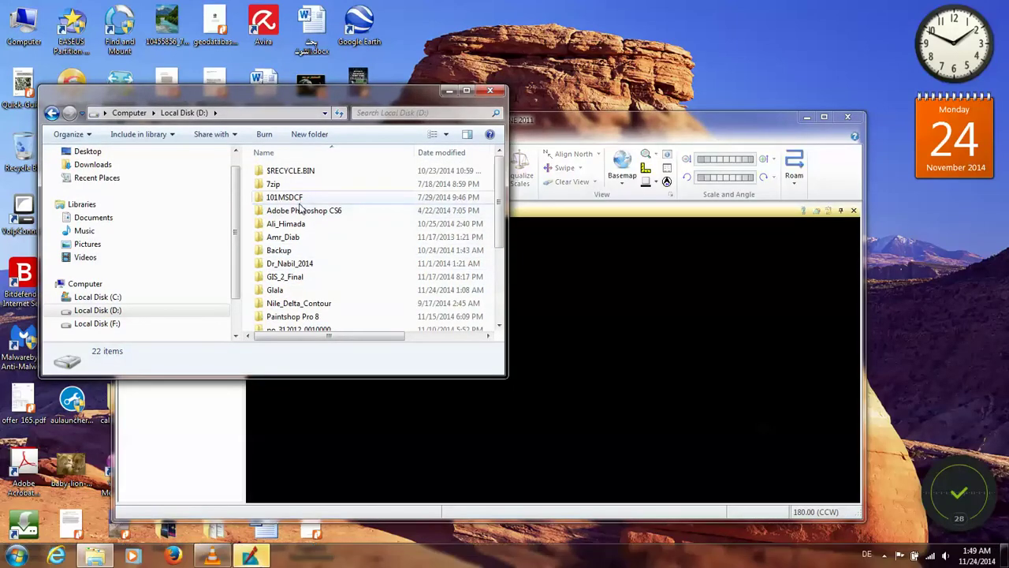
{"action": "scroll", "coordinate": [307, 246], "scroll_direction": "down", "scroll_amount": 2}
{"action": "double_click", "coordinate": [303, 217]}
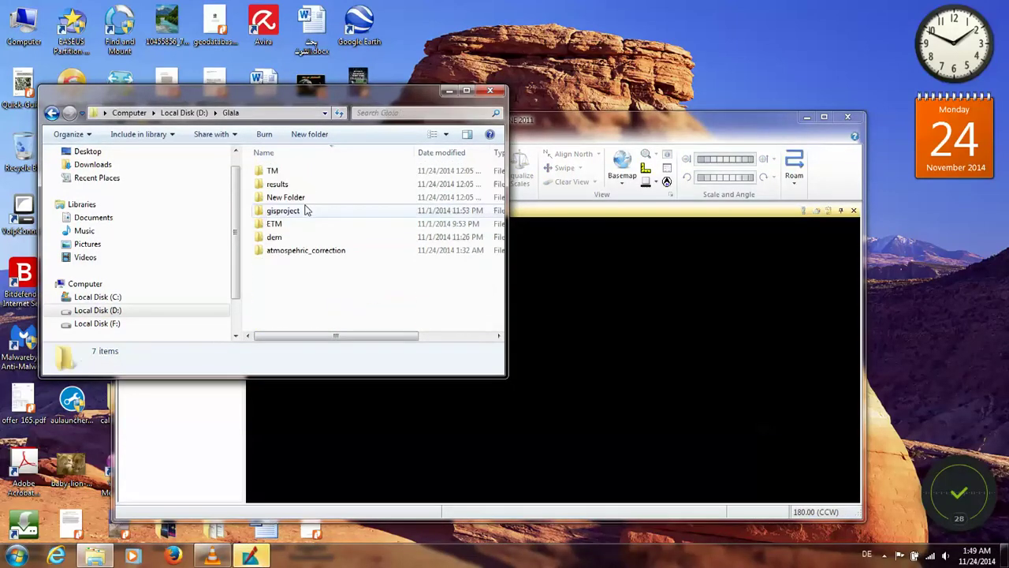
{"action": "left_click_drag", "start_coordinate": [331, 92], "coordinate": [318, 55]}
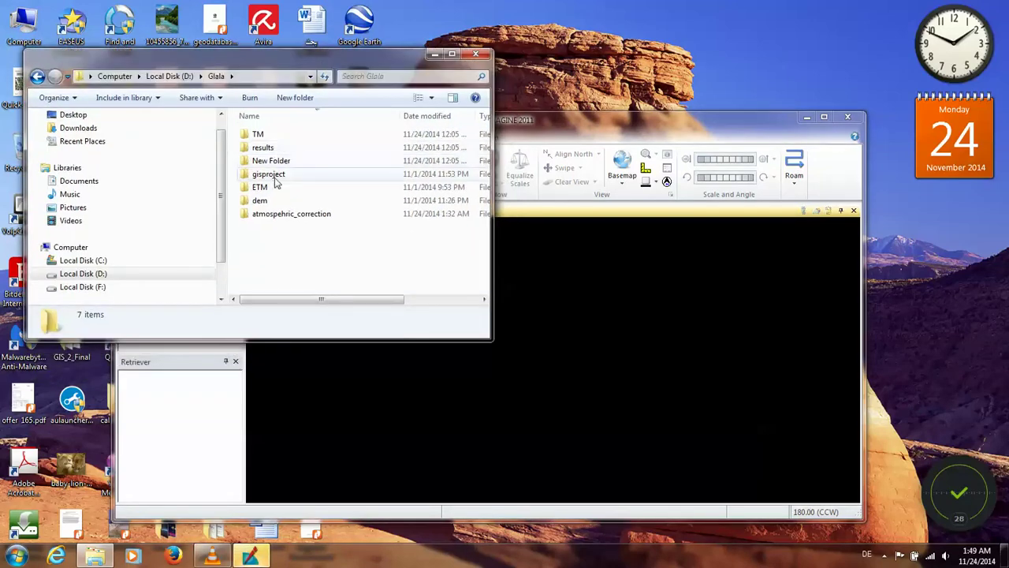
{"action": "double_click", "coordinate": [276, 215]}
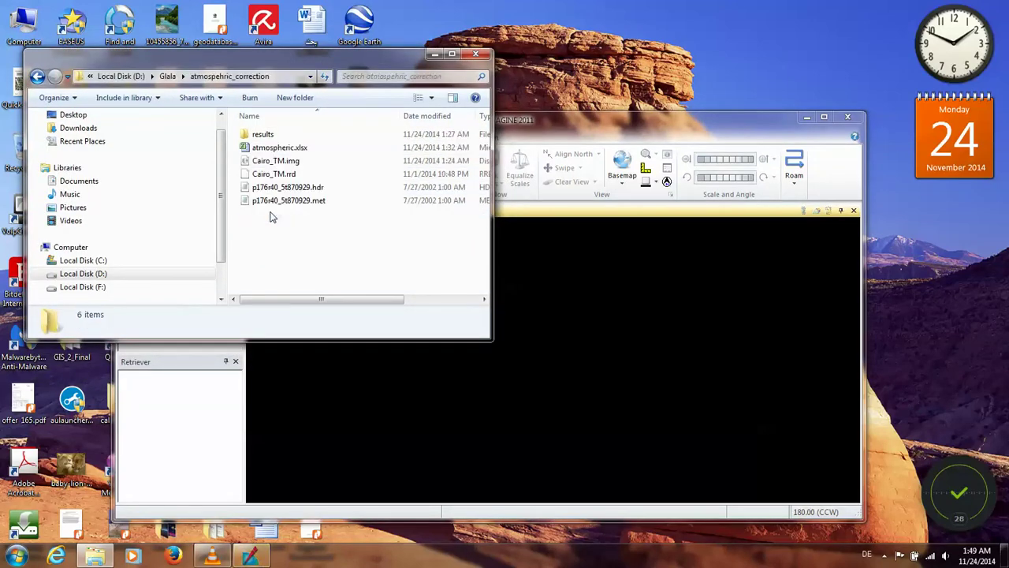
Examine the Cairo_TM image files, the p176r40_5t870929 header and metadata files and the results folder, and minimize the file explorer.
{"action": "left_click", "coordinate": [270, 162]}
{"action": "left_click", "coordinate": [273, 174]}
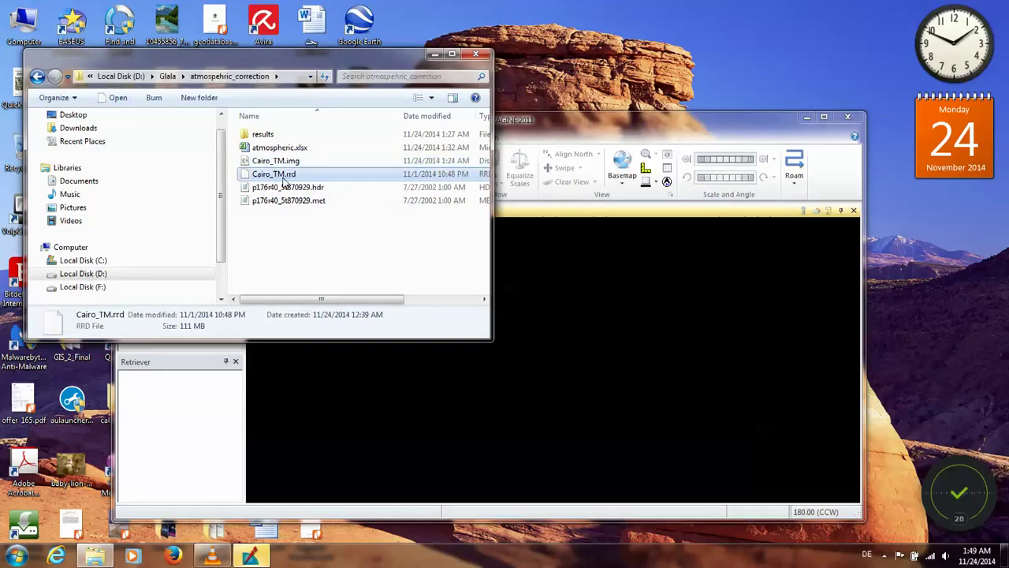
{"action": "left_click", "coordinate": [280, 189]}
{"action": "left_click", "coordinate": [281, 201]}
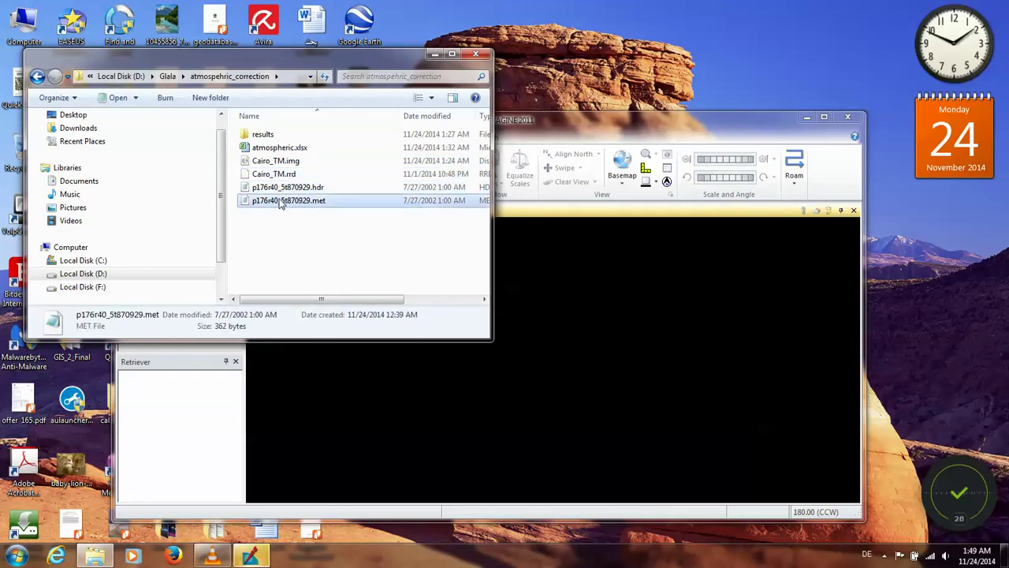
{"action": "left_click", "coordinate": [269, 135]}
{"action": "double_click", "coordinate": [269, 135]}
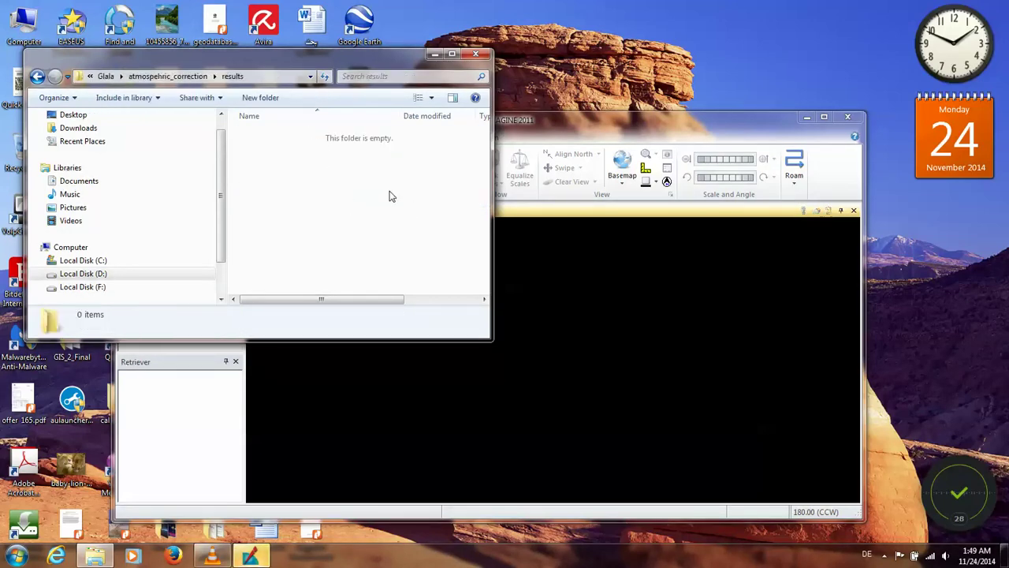
{"action": "left_click_drag", "start_coordinate": [492, 268], "coordinate": [709, 309]}
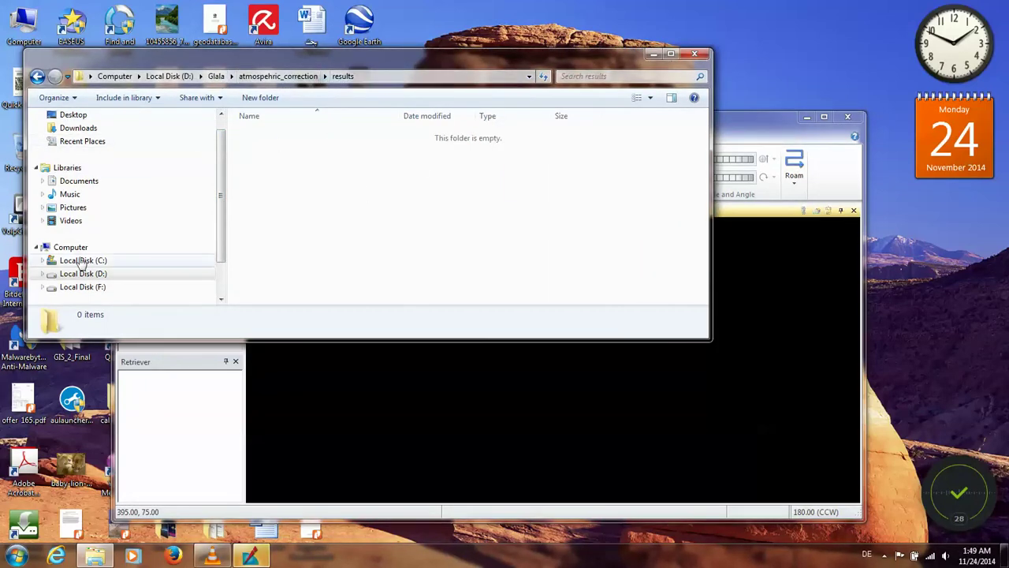
{"action": "left_click", "coordinate": [37, 75]}
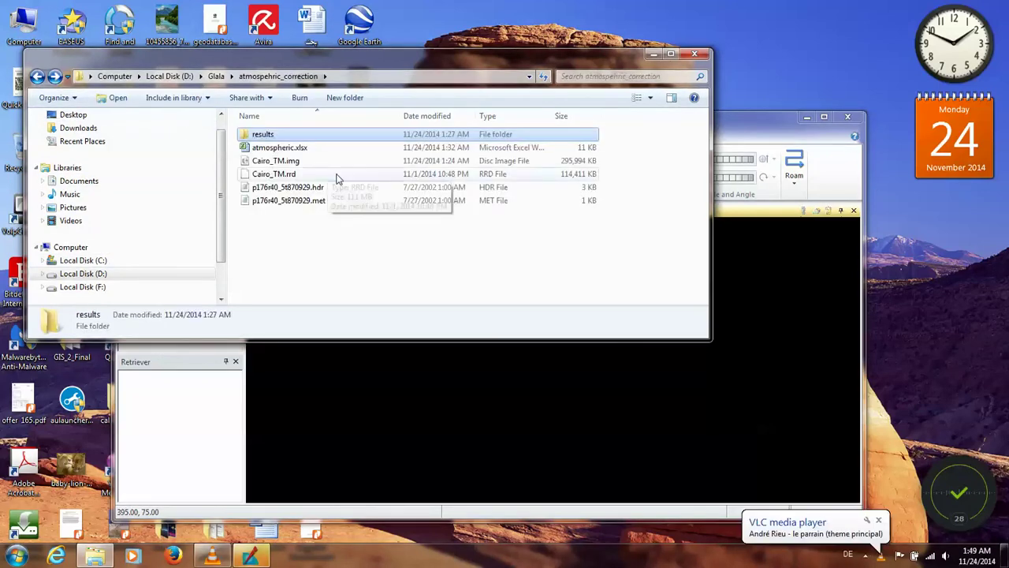
{"action": "left_click", "coordinate": [277, 162]}
{"action": "key", "text": "Down"}
{"action": "key", "text": "Down"}
{"action": "key", "text": "Down"}
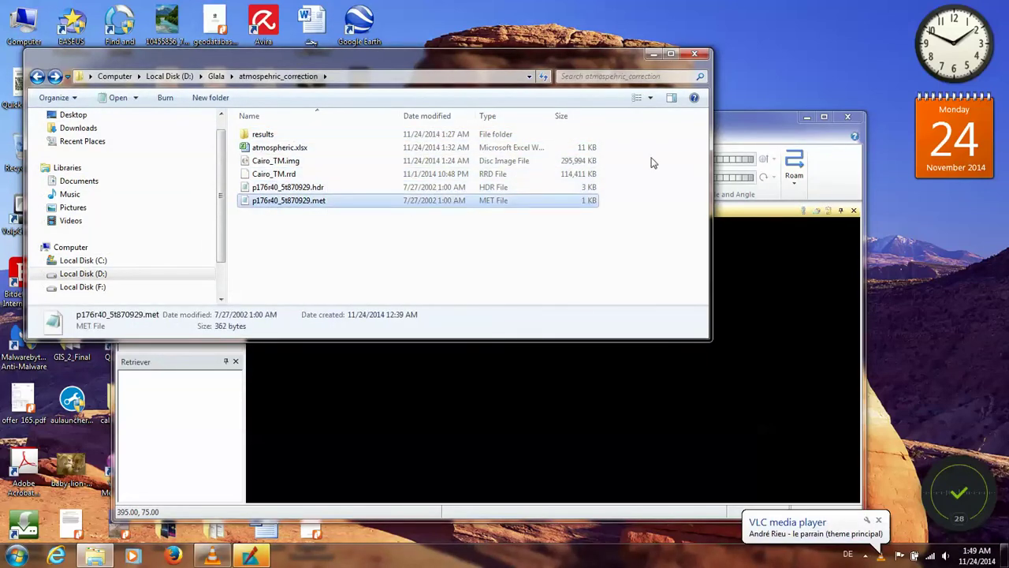
{"action": "left_click", "coordinate": [654, 54]}
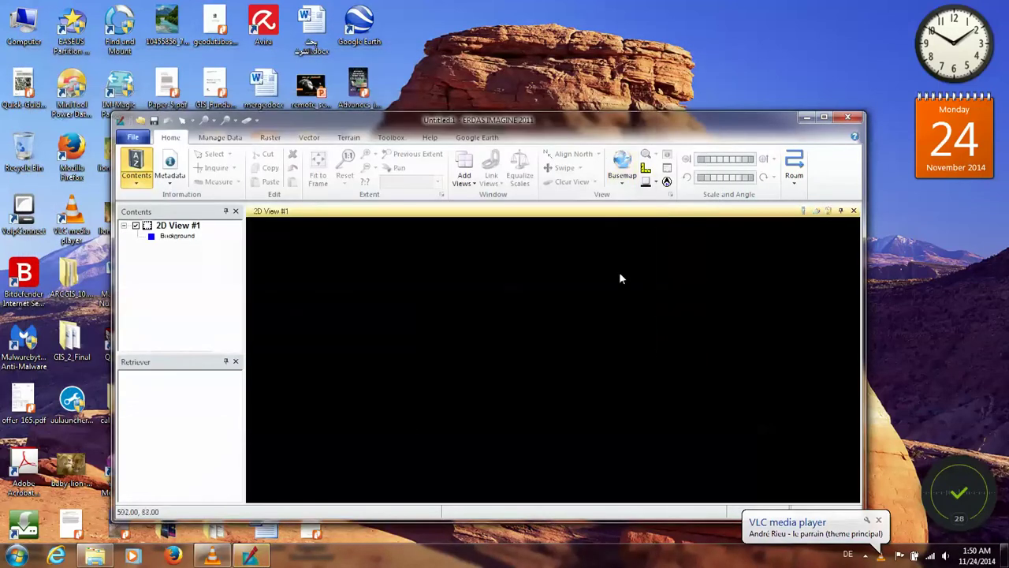
Maximize ERDAS IMAGINE and select Cairo_TM.img from D:\Glala\atmospehric_correction as the layer to add.
{"action": "left_click", "coordinate": [824, 116]}
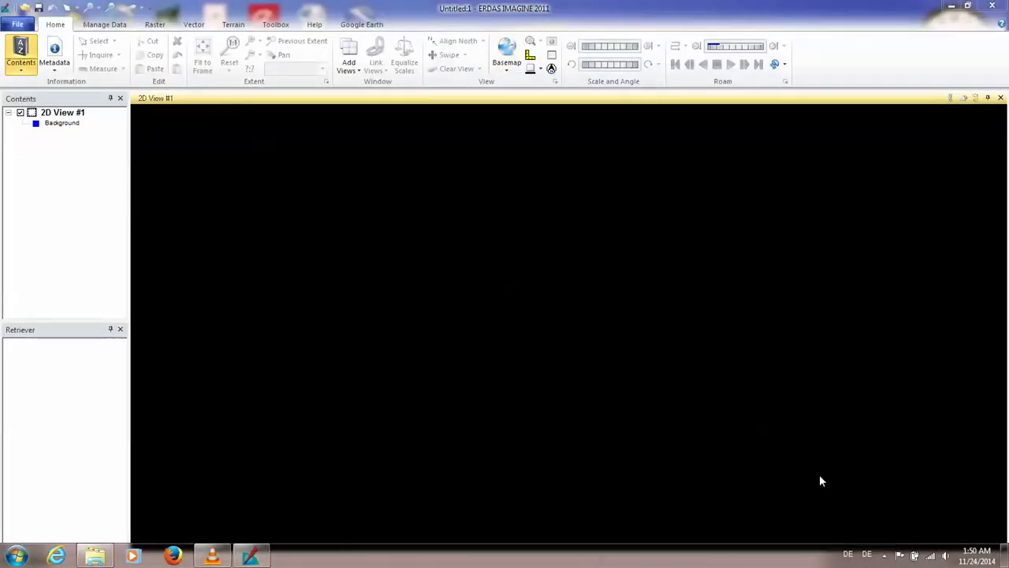
{"action": "left_click", "coordinate": [878, 520]}
{"action": "left_click", "coordinate": [26, 7]}
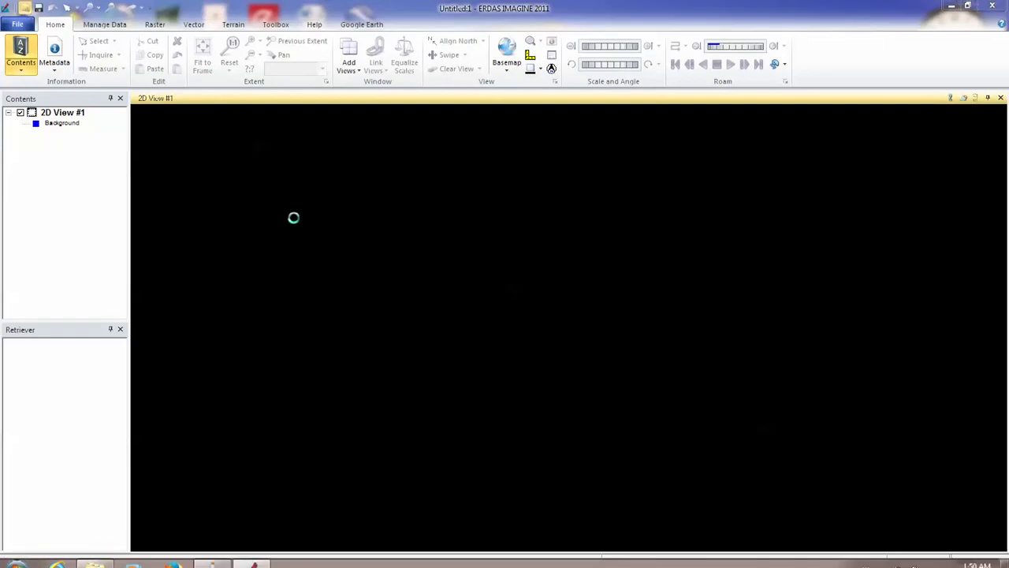
{"action": "left_click", "coordinate": [540, 208]}
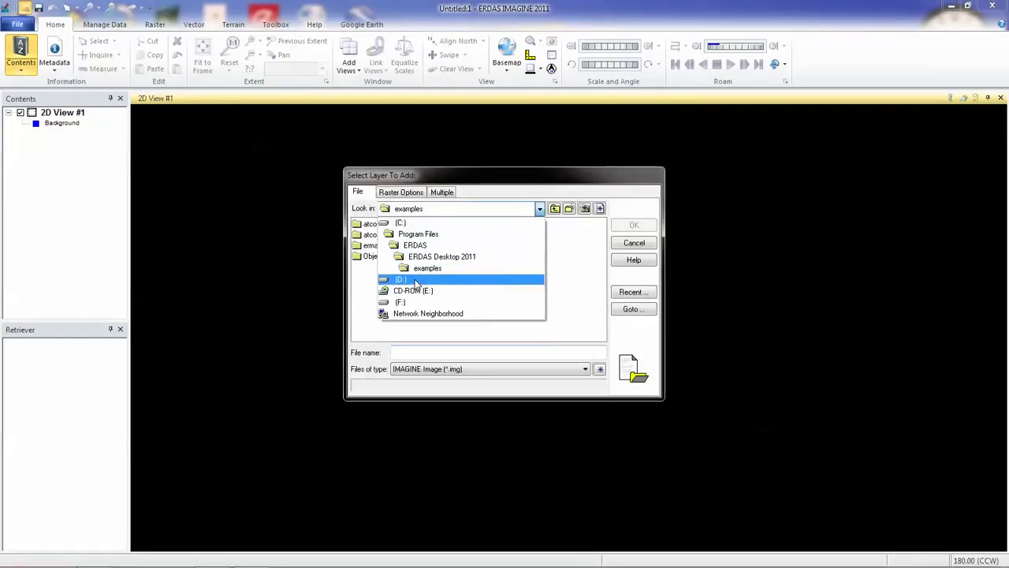
{"action": "left_click", "coordinate": [417, 280]}
{"action": "double_click", "coordinate": [477, 224]}
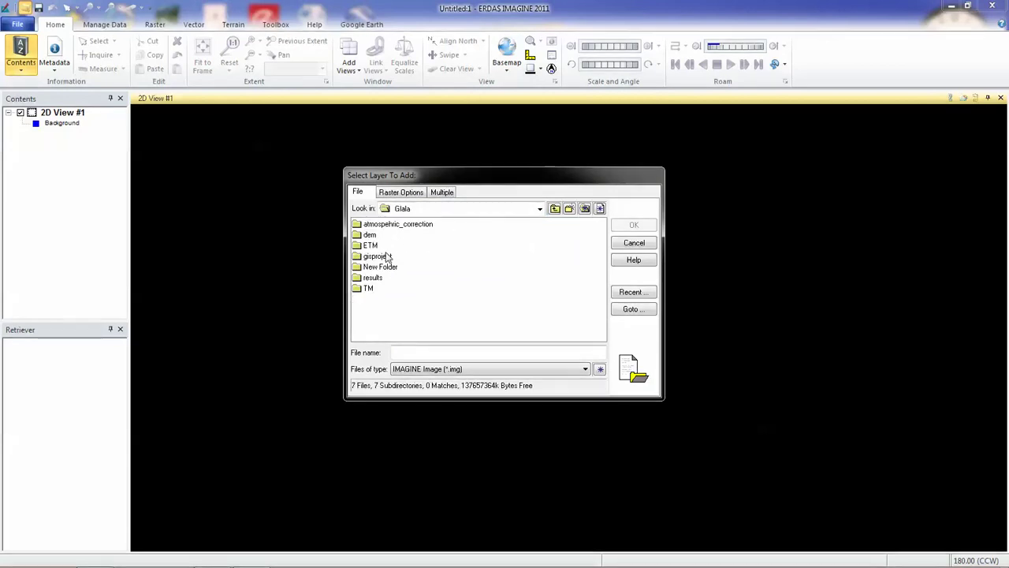
{"action": "double_click", "coordinate": [389, 224]}
{"action": "left_click", "coordinate": [363, 239]}
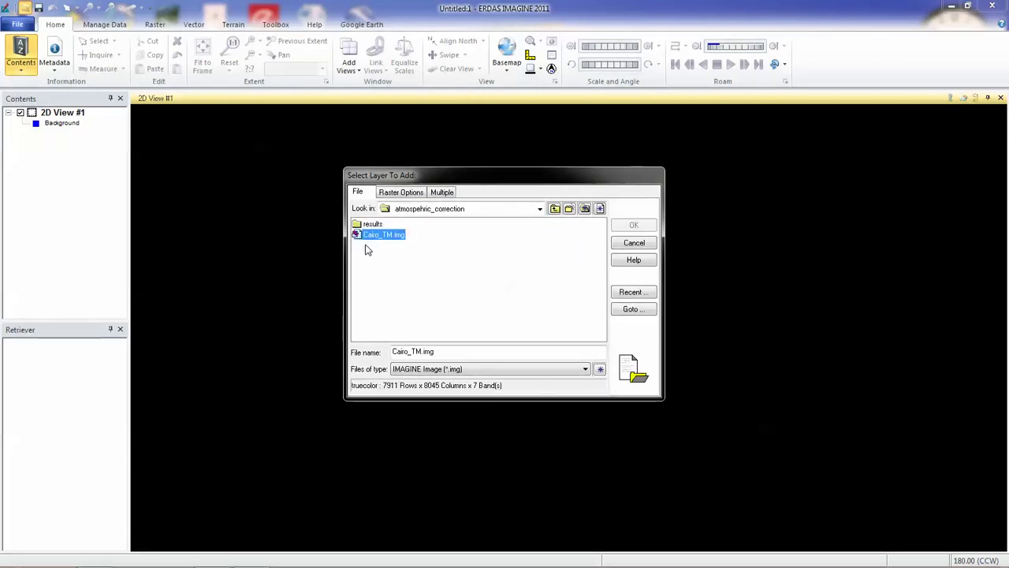
Load the image in True Color with layers 7, 4 and 2 as red, green and blue, fitted to the frame.
{"action": "left_click", "coordinate": [409, 193]}
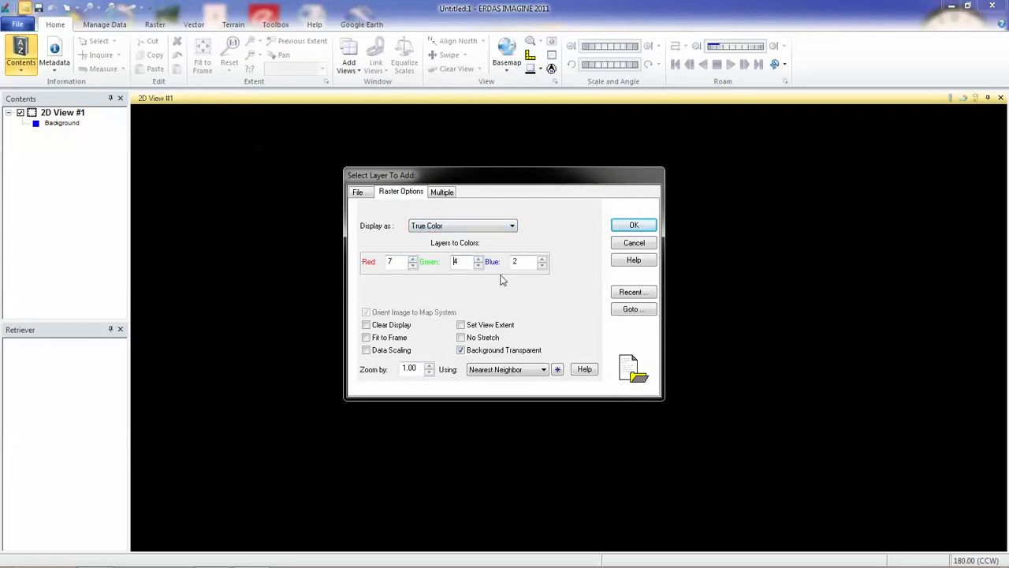
{"action": "left_click", "coordinate": [368, 337]}
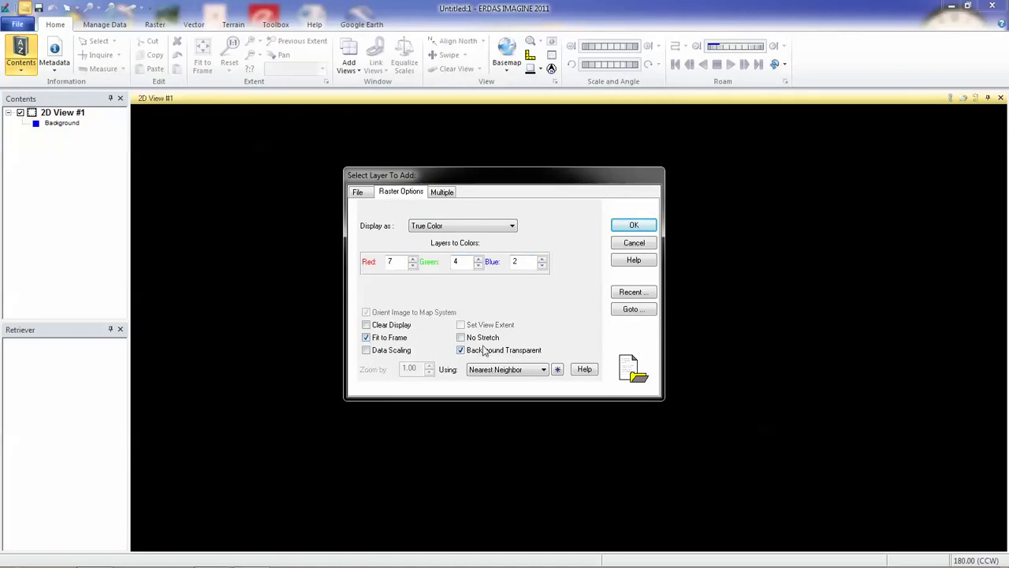
{"action": "left_click", "coordinate": [623, 225]}
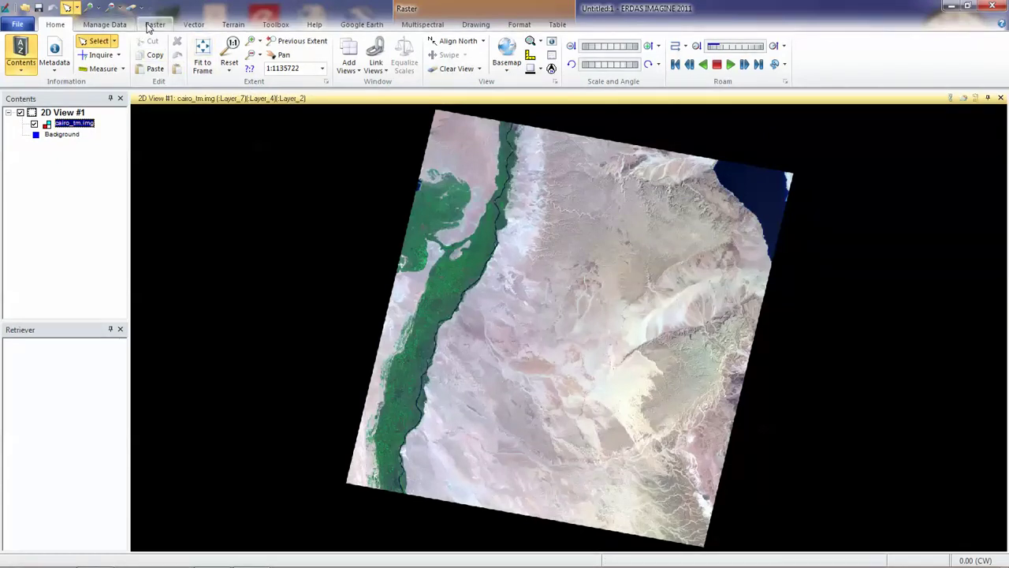
Place an inquire box over the eastern desert area, from about 369075, 3252790 to about 454945, 3183792 meters.
{"action": "left_click", "coordinate": [118, 56]}
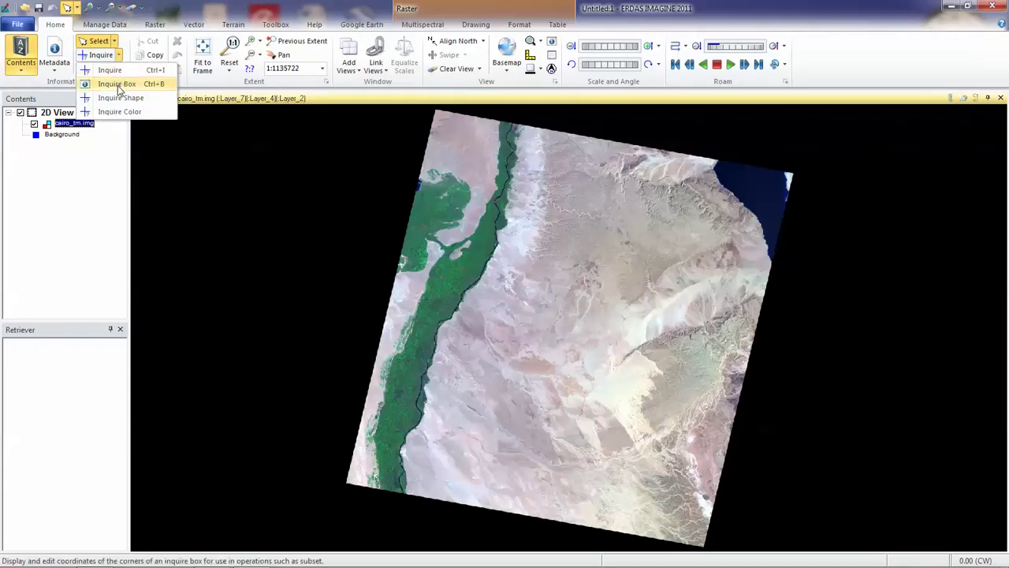
{"action": "left_click", "coordinate": [117, 84]}
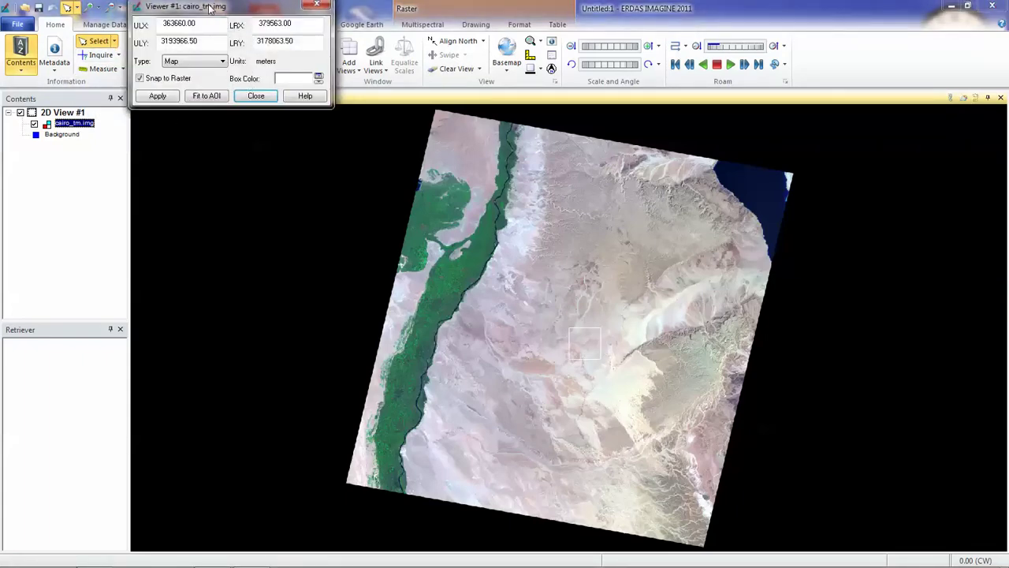
{"action": "left_click_drag", "start_coordinate": [210, 10], "coordinate": [260, 174]}
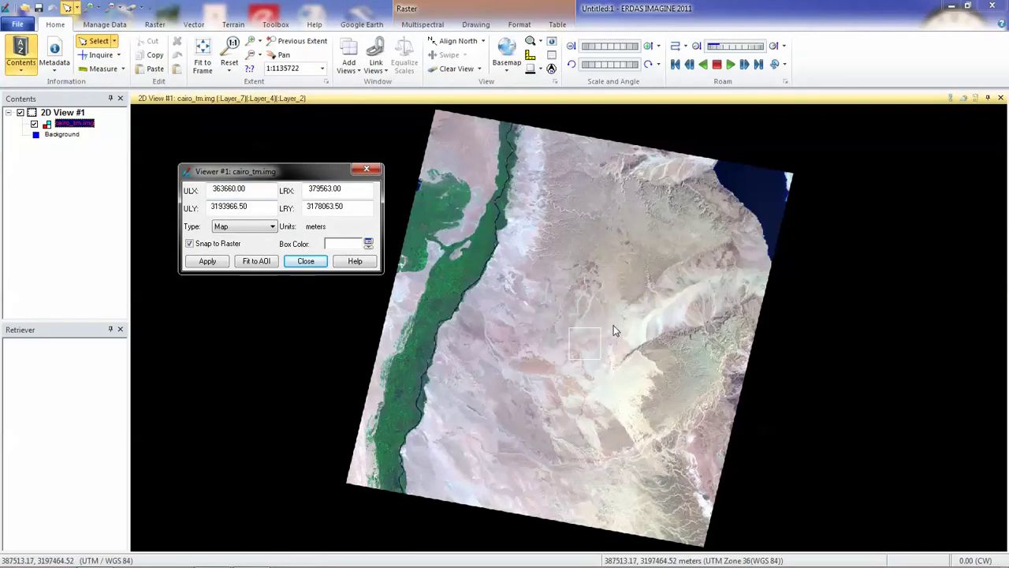
{"action": "left_click_drag", "start_coordinate": [596, 338], "coordinate": [750, 351]}
{"action": "mouse_move", "coordinate": [679, 289]}
{"action": "left_mouse_down"}
{"action": "mouse_move", "coordinate": [681, 264]}
{"action": "mouse_move", "coordinate": [666, 311]}
{"action": "mouse_move", "coordinate": [676, 295]}
{"action": "left_mouse_up"}
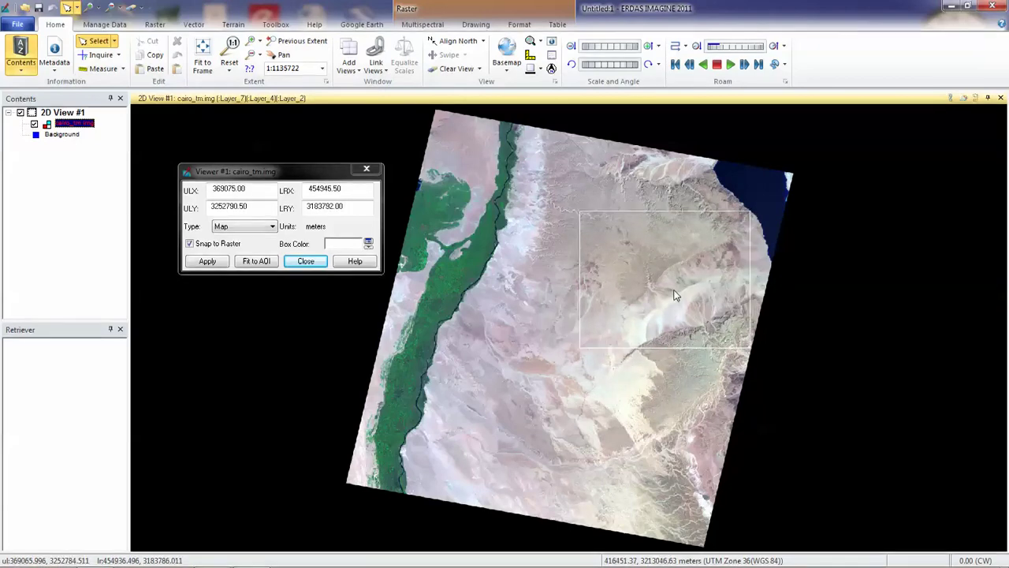
Set the inquire box color to Brown from the ERDAS Palette.
{"action": "left_click", "coordinate": [368, 244]}
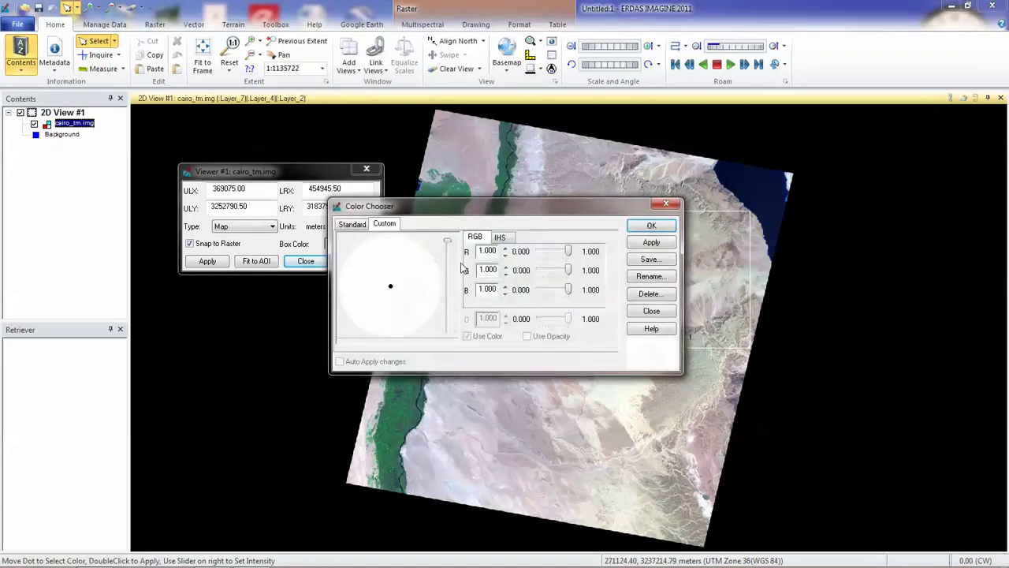
{"action": "left_click", "coordinate": [354, 225]}
{"action": "left_click", "coordinate": [398, 308]}
{"action": "scroll", "coordinate": [439, 307], "scroll_direction": "down", "scroll_amount": 1}
{"action": "scroll", "coordinate": [440, 306], "scroll_direction": "up", "scroll_amount": 1}
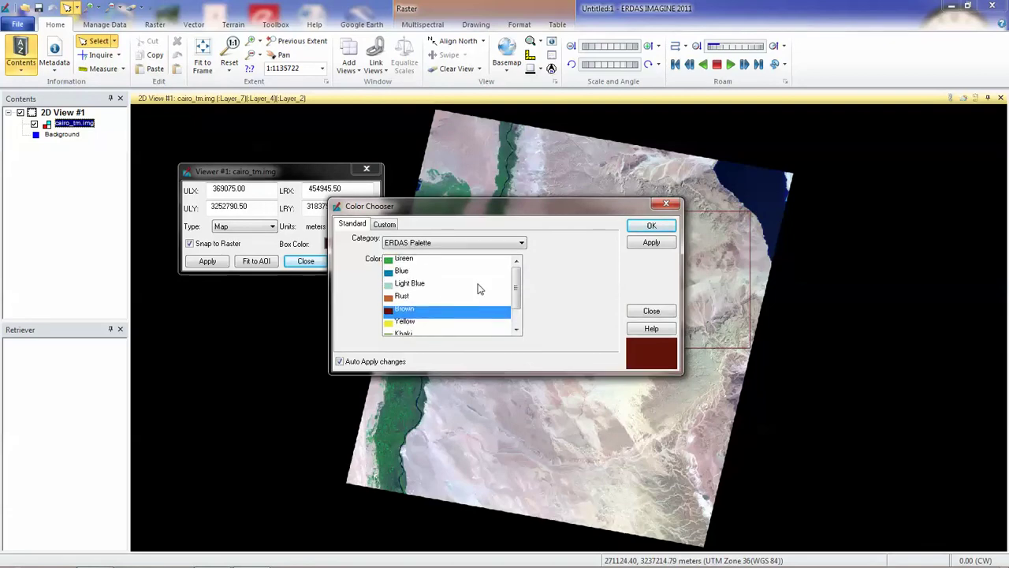
{"action": "left_click", "coordinate": [661, 227]}
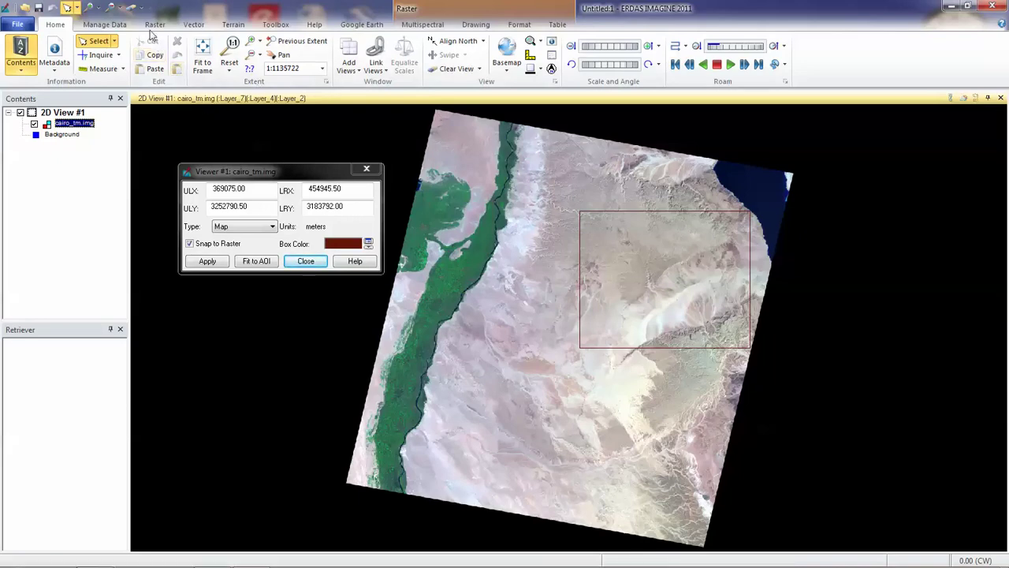
{"action": "left_click", "coordinate": [111, 24]}
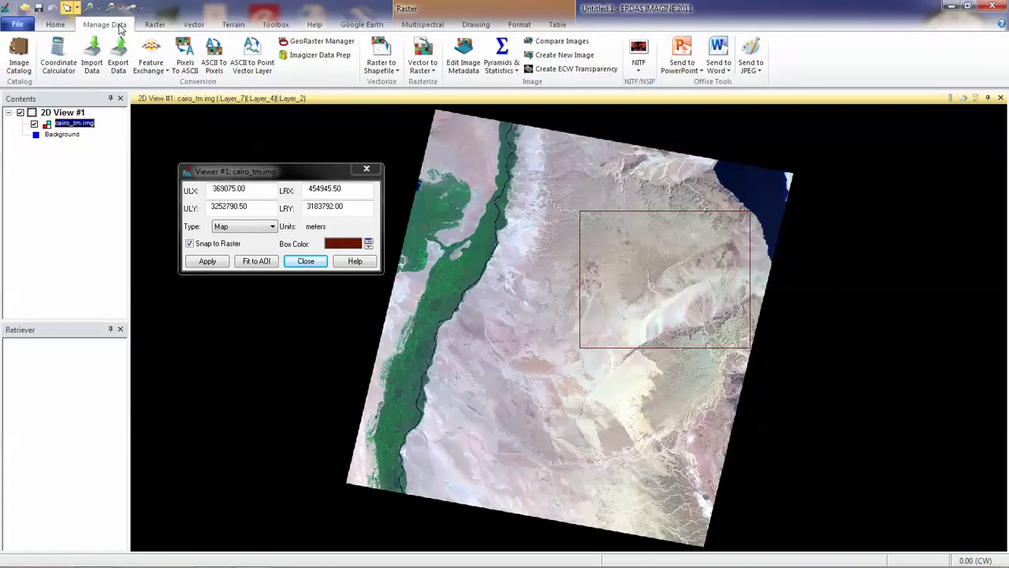
{"action": "left_click", "coordinate": [153, 25]}
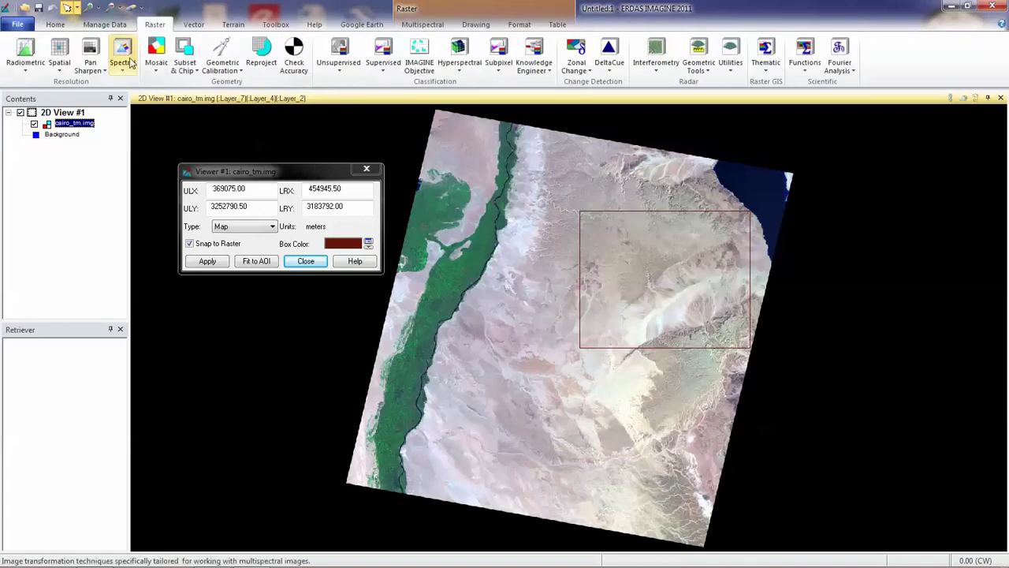
{"action": "left_click", "coordinate": [60, 69]}
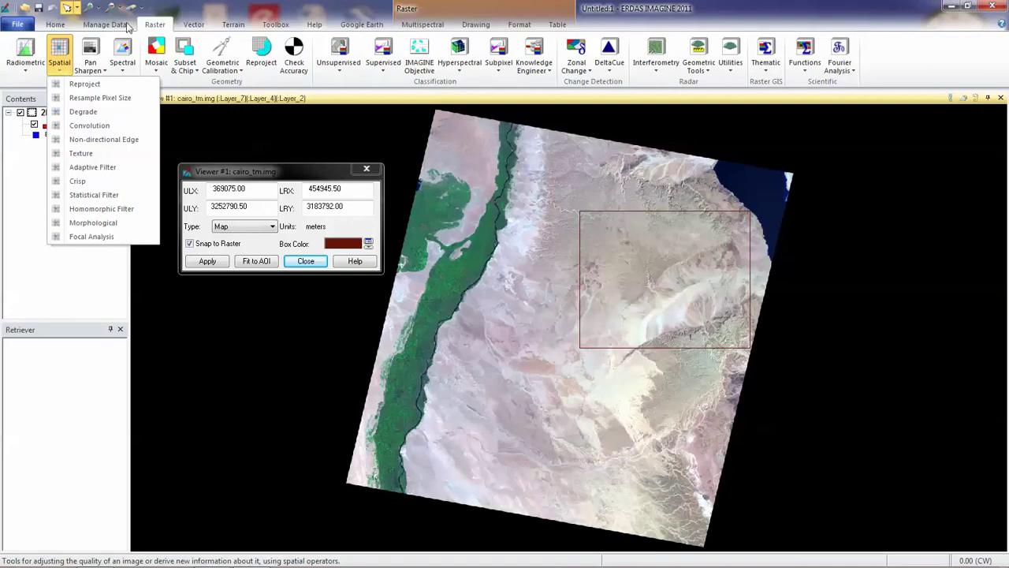
{"action": "left_click", "coordinate": [55, 26]}
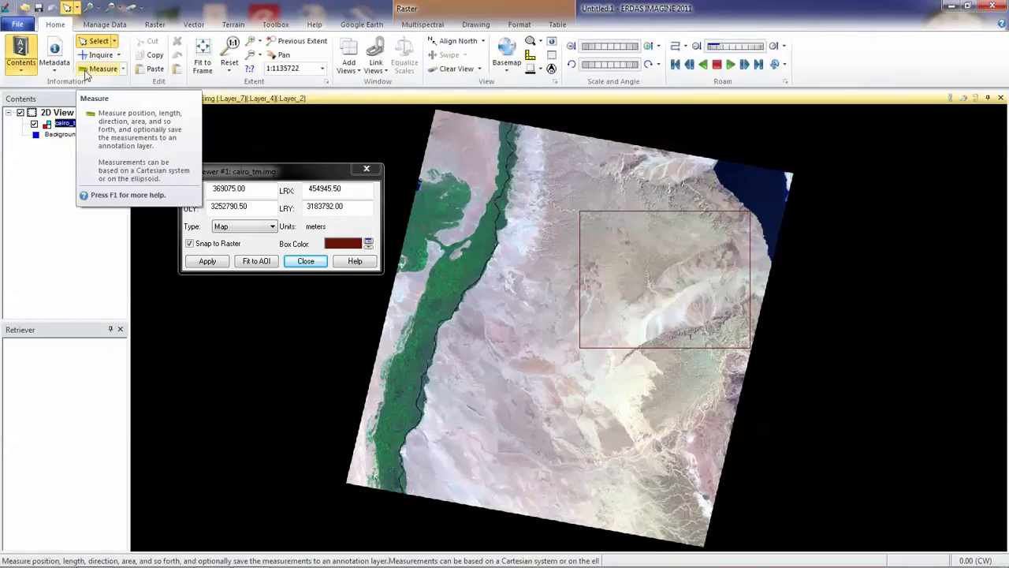
Start a subset image of cairo_tm.img and set its output file to sub_cairo.img in D:\Glala\atmospehric_correction\results.
{"action": "left_click", "coordinate": [155, 26]}
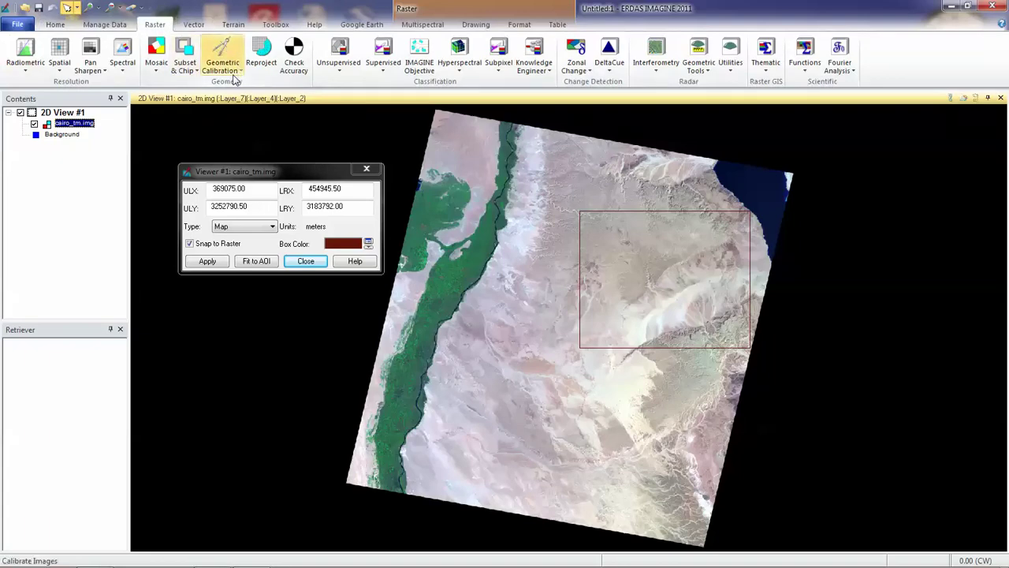
{"action": "left_click", "coordinate": [191, 76]}
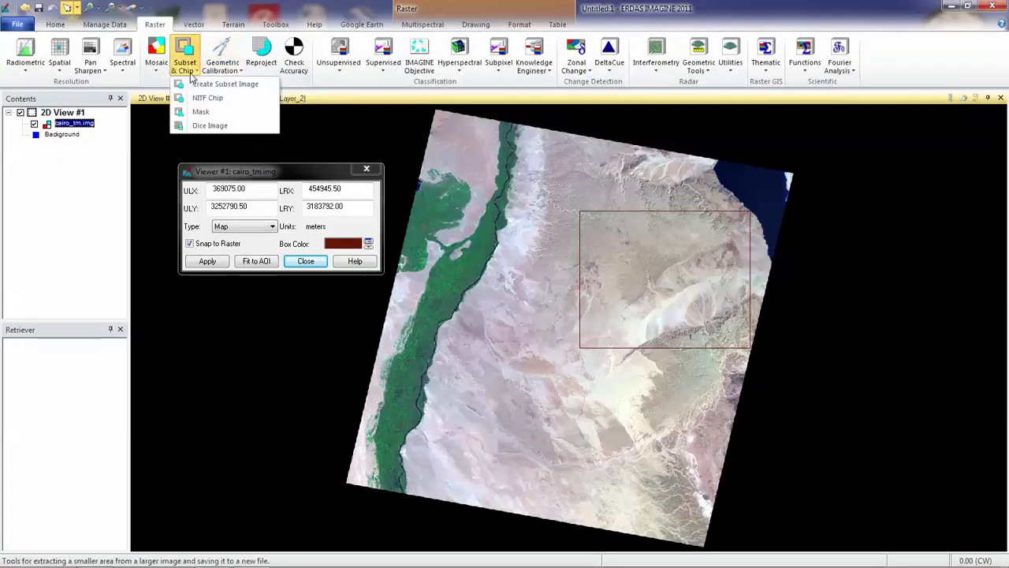
{"action": "left_click", "coordinate": [207, 84]}
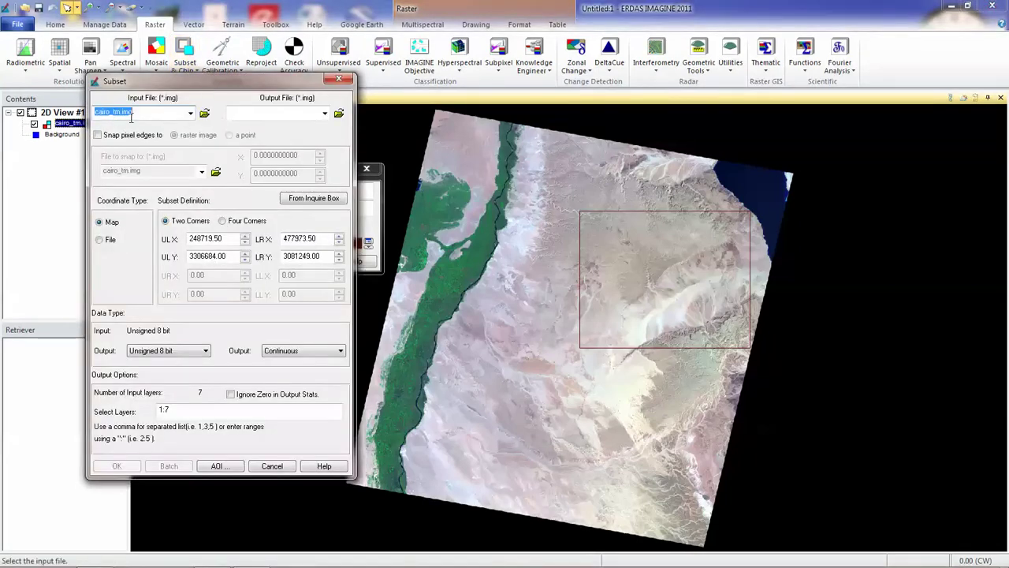
{"action": "left_click", "coordinate": [337, 115]}
{"action": "left_click", "coordinate": [194, 200]}
{"action": "left_click", "coordinate": [133, 233]}
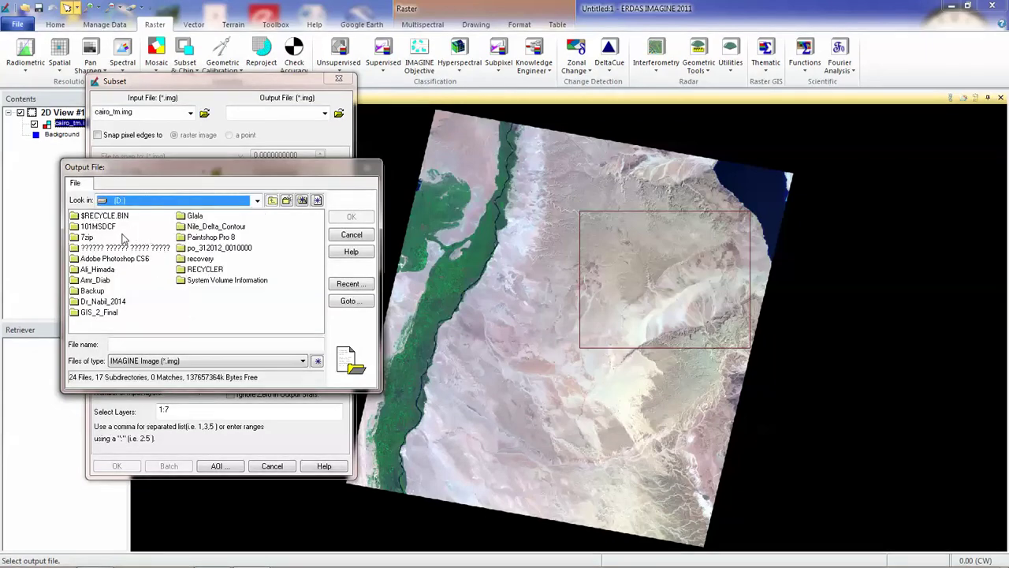
{"action": "double_click", "coordinate": [194, 216]}
{"action": "double_click", "coordinate": [144, 219]}
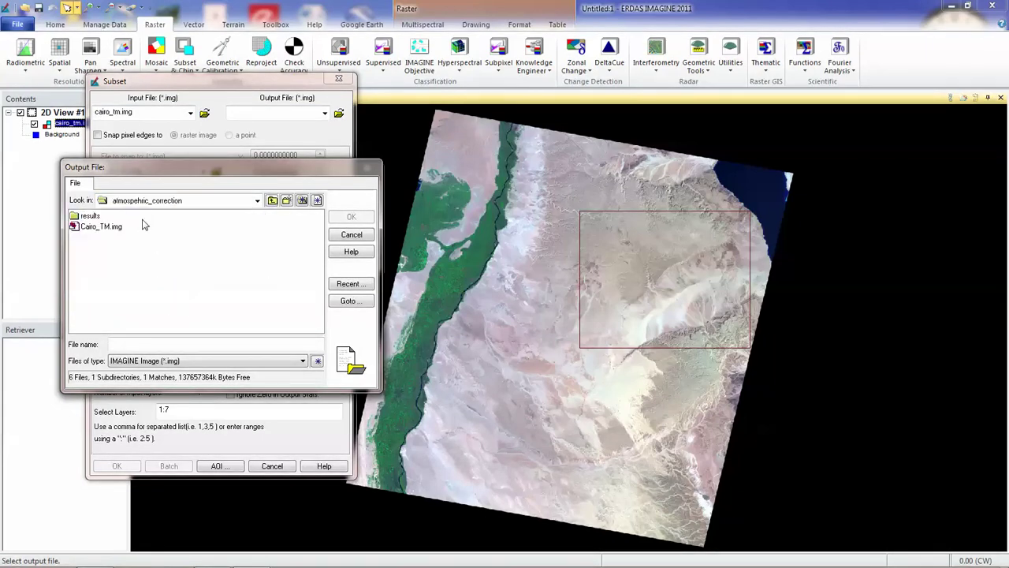
{"action": "double_click", "coordinate": [88, 216]}
{"action": "left_click", "coordinate": [166, 343]}
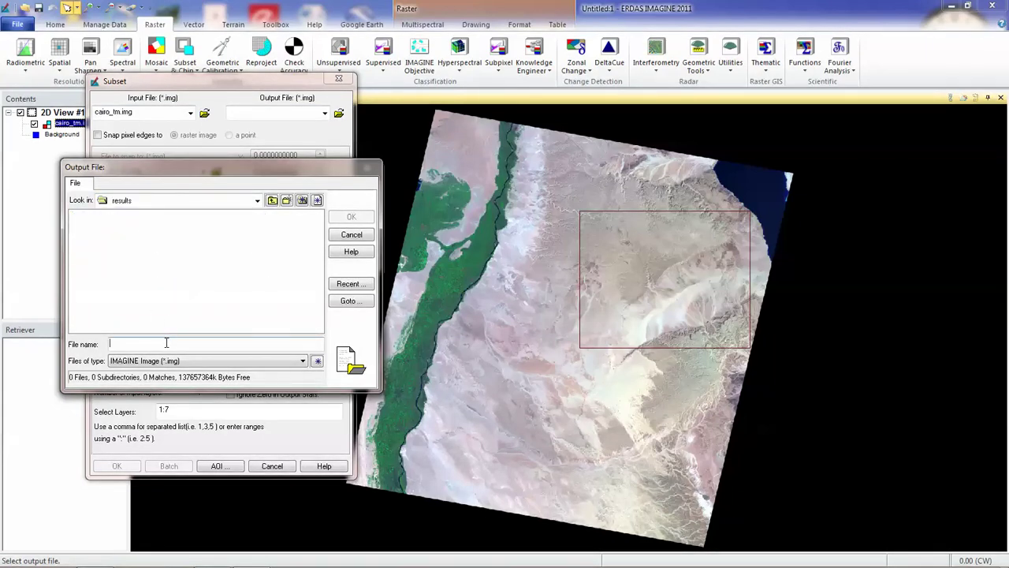
{"action": "type", "text": "sub_cairo"}
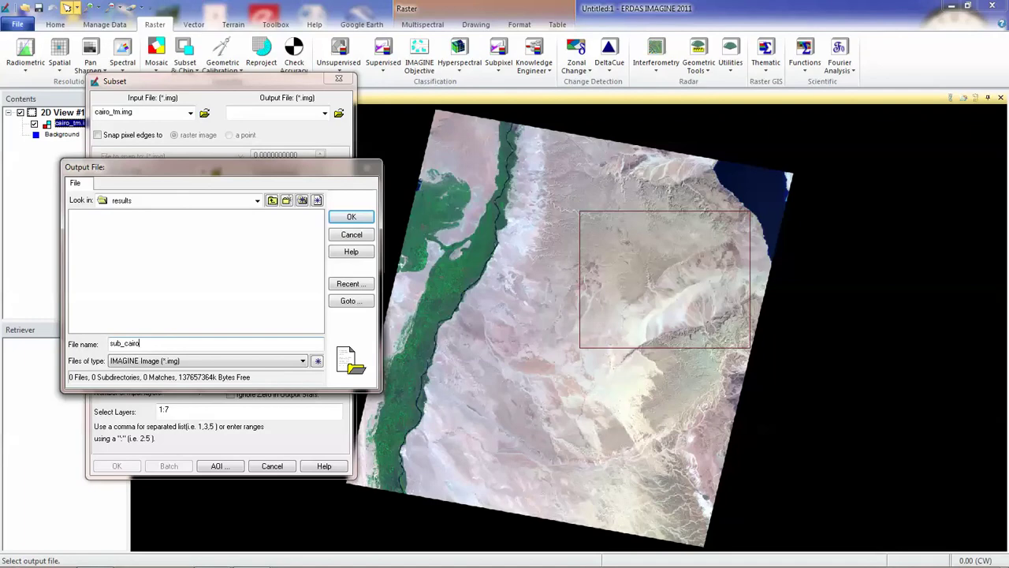
{"action": "left_click", "coordinate": [351, 217]}
Take the subset corners from the inquire box, run the subset for layers 1:7 as Unsigned 8 bit, and close the process list.
{"action": "left_click", "coordinate": [304, 200]}
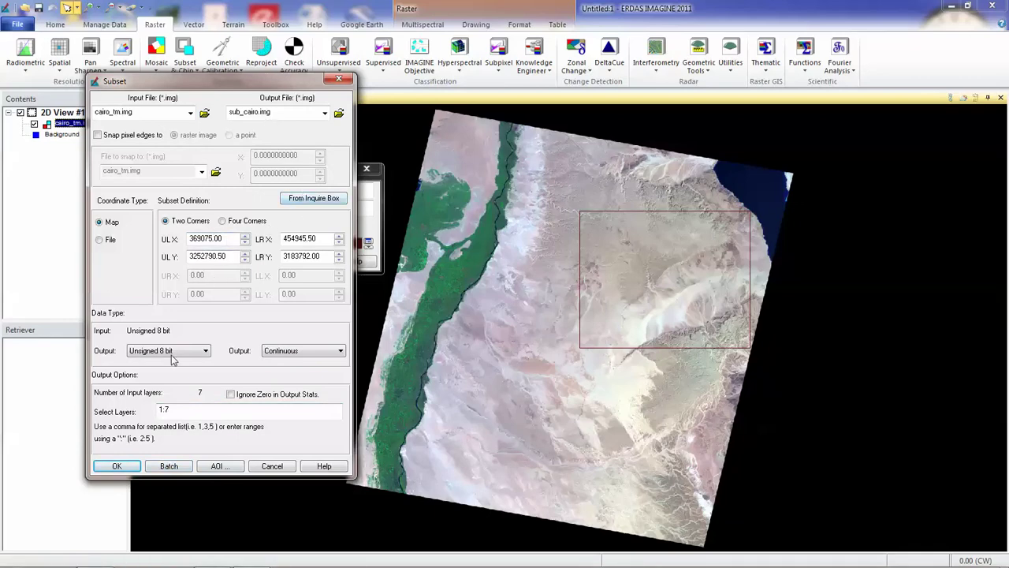
{"action": "left_click", "coordinate": [115, 467]}
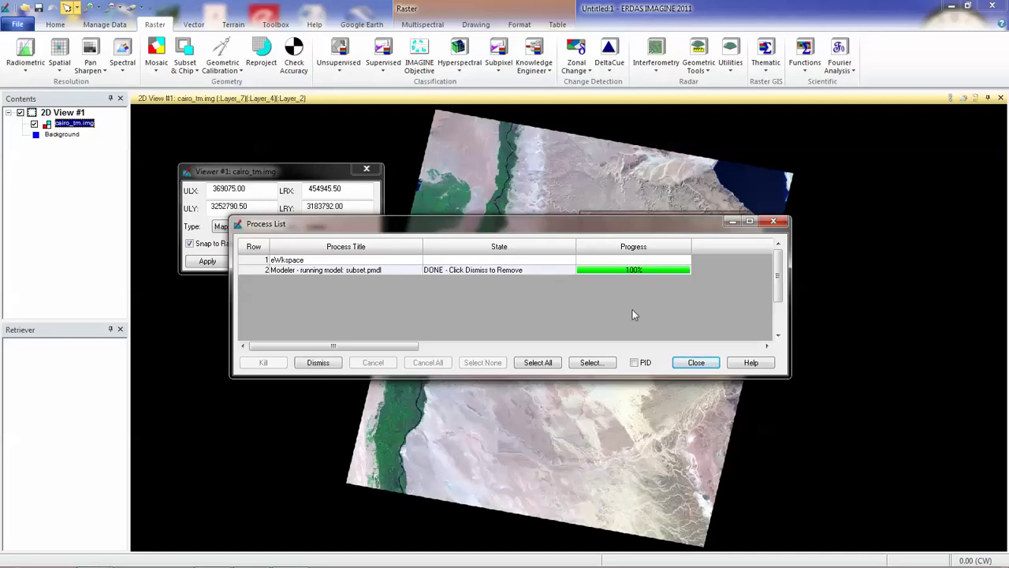
{"action": "left_click", "coordinate": [681, 365]}
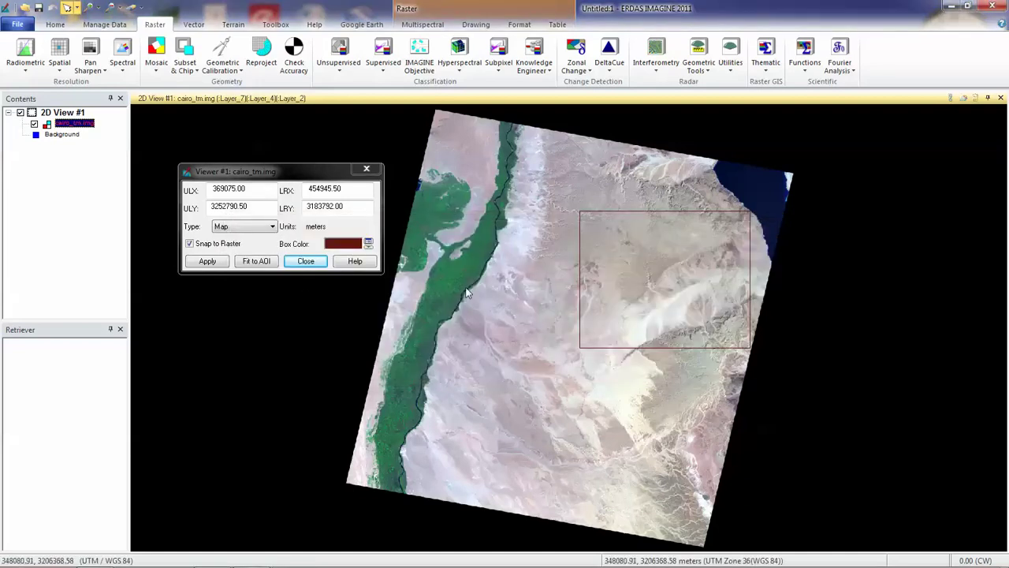
Remove cairo_tm.img from the 2D view and select sub_cairo.img in the results folder as the layer to add.
{"action": "right_click", "coordinate": [72, 125]}
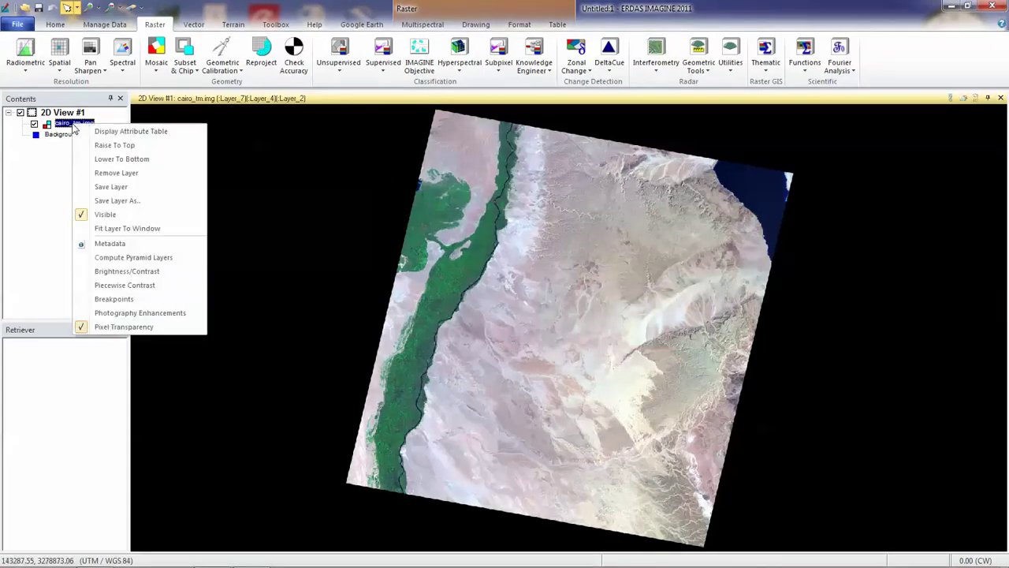
{"action": "left_click", "coordinate": [118, 173]}
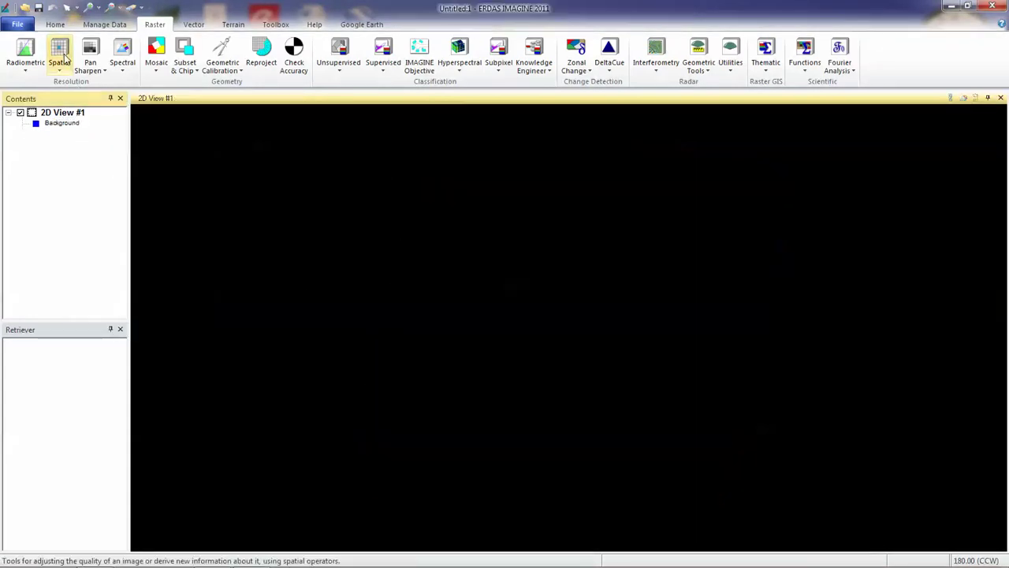
{"action": "left_click", "coordinate": [25, 8]}
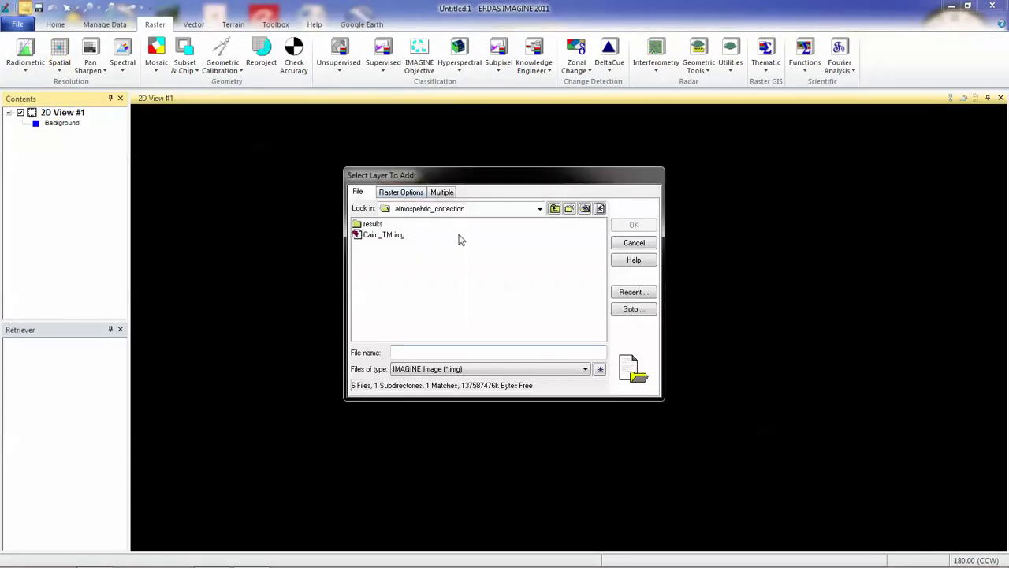
{"action": "double_click", "coordinate": [373, 224]}
{"action": "left_click", "coordinate": [382, 223]}
Load the subset image in True Color with layers 7, 4 and 2 as red, green and blue, fitted to the frame.
{"action": "left_click", "coordinate": [402, 194]}
{"action": "left_click", "coordinate": [411, 258]}
{"action": "left_click", "coordinate": [478, 258]}
{"action": "left_click", "coordinate": [388, 338]}
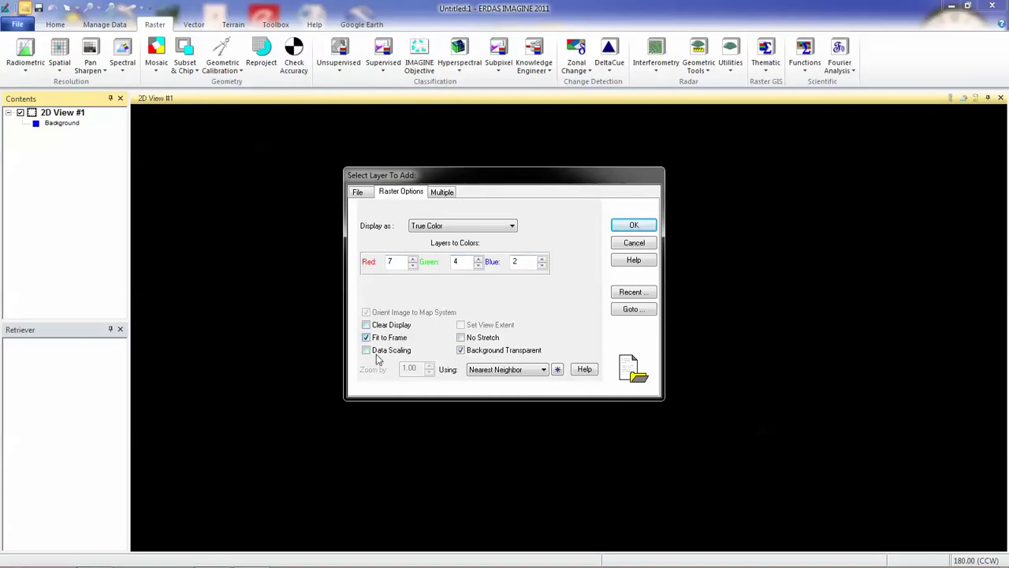
{"action": "left_click", "coordinate": [634, 226]}
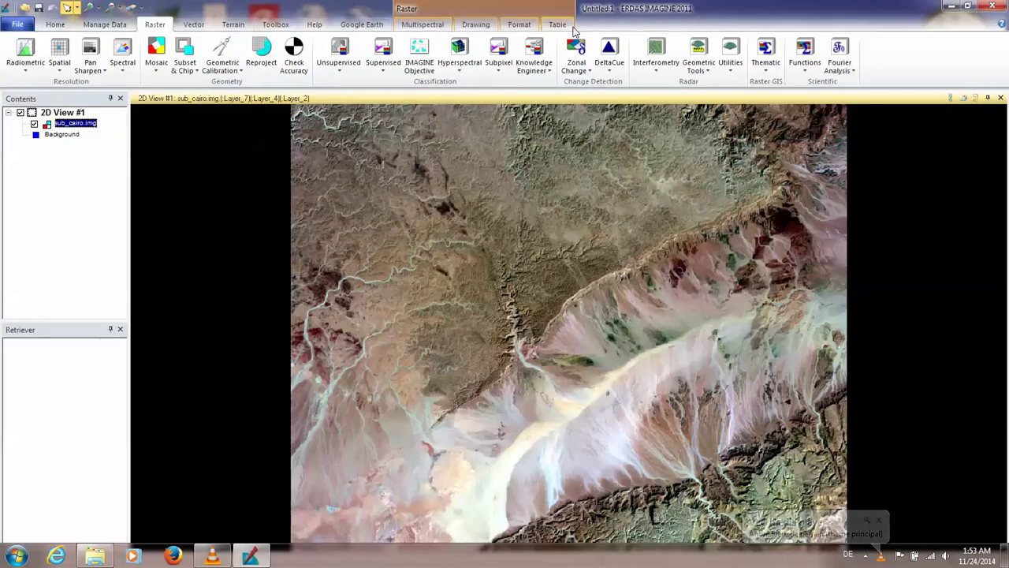
Open p176r40_5t870929.hdr from the atmospehric_correction folder in Notepad and highlight its four corner coordinate lines.
{"action": "left_click", "coordinate": [276, 26]}
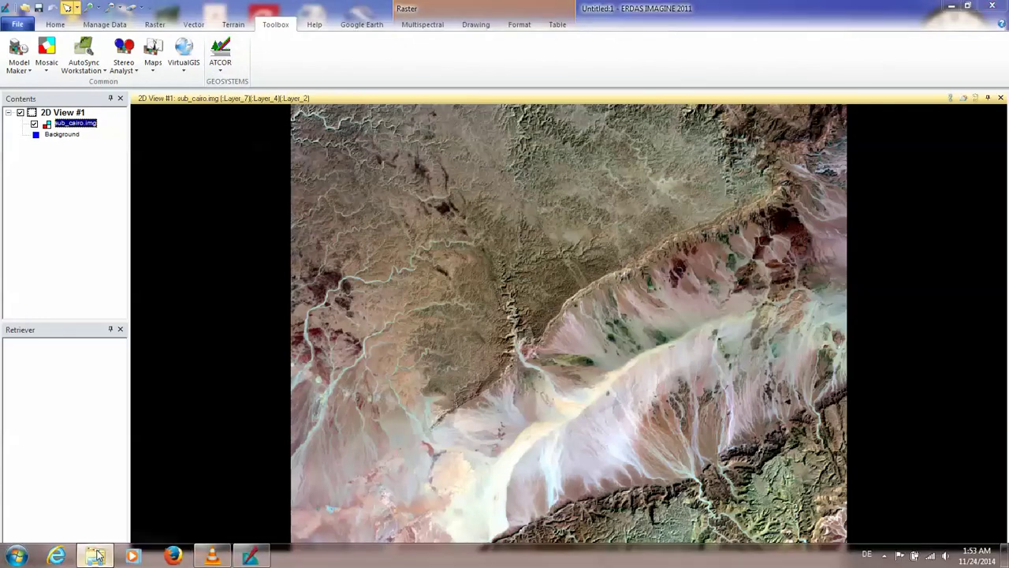
{"action": "left_click", "coordinate": [95, 557]}
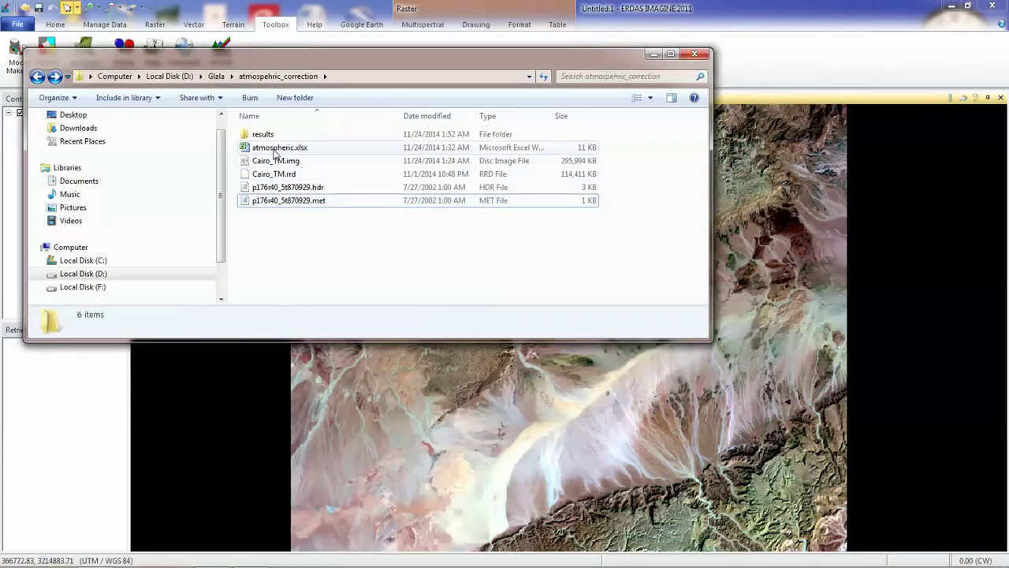
{"action": "left_click", "coordinate": [272, 188]}
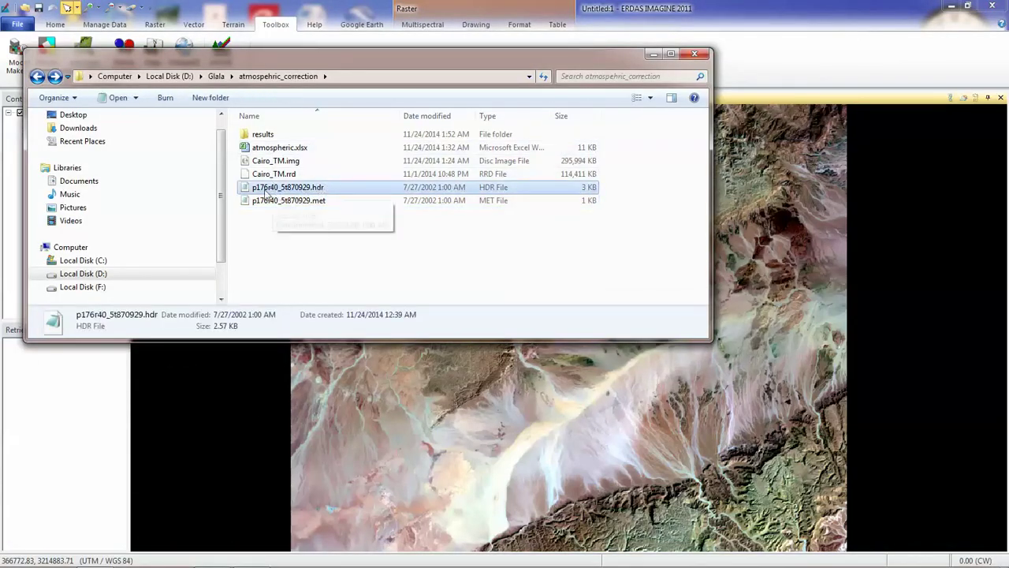
{"action": "double_click", "coordinate": [335, 187]}
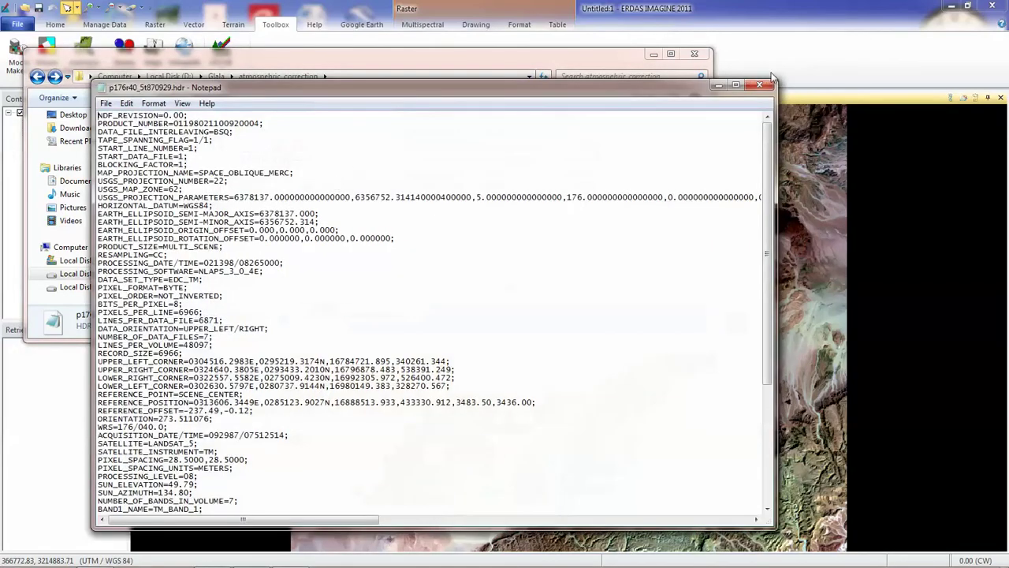
{"action": "left_click", "coordinate": [761, 85]}
{"action": "right_click", "coordinate": [352, 192]}
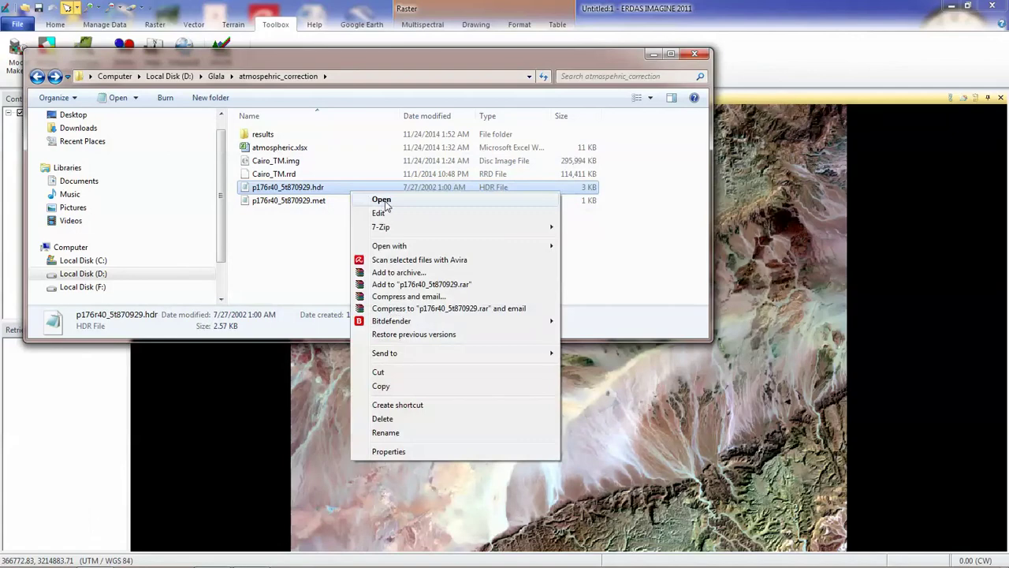
{"action": "left_click", "coordinate": [384, 200]}
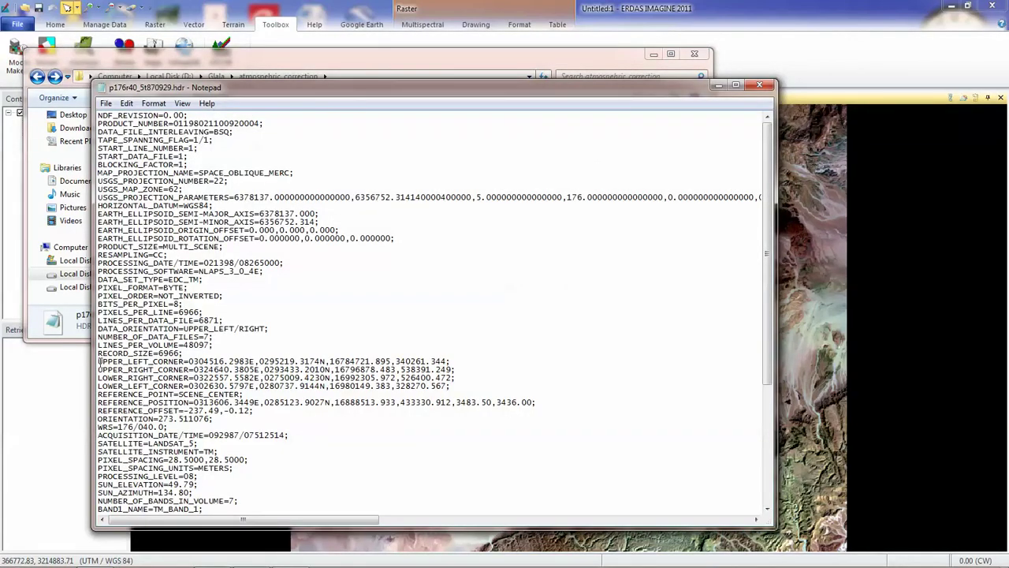
{"action": "left_click_drag", "start_coordinate": [99, 362], "coordinate": [455, 386]}
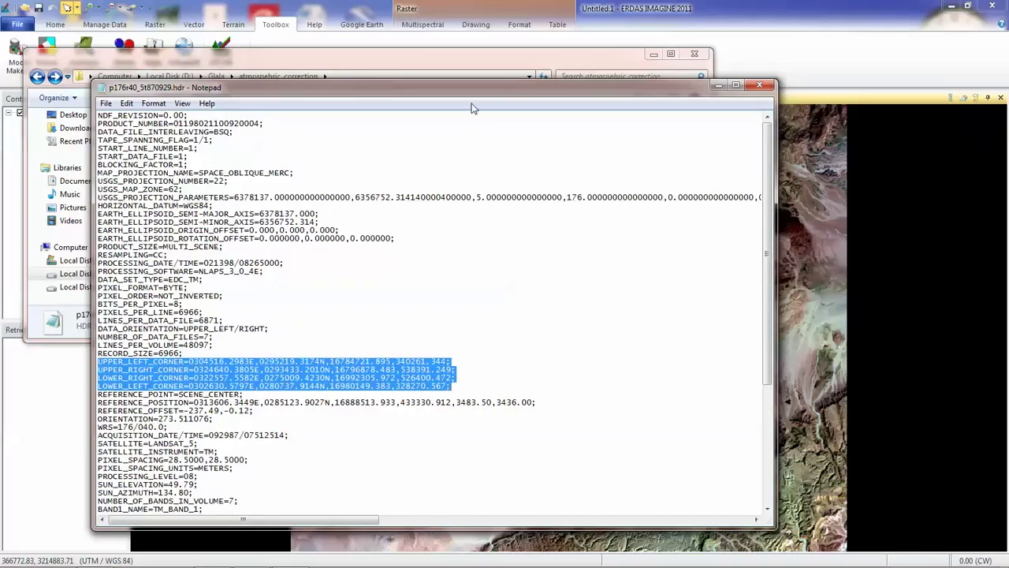
{"action": "left_click_drag", "start_coordinate": [457, 95], "coordinate": [816, 92]}
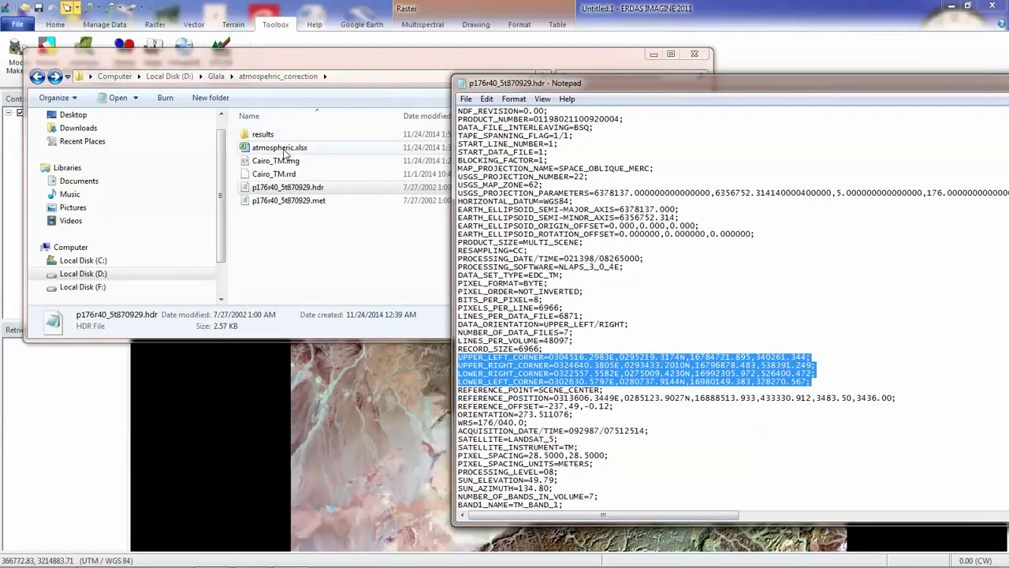
Open atmospheric.xlsx from the same folder in Excel and arrange it side by side with the header file.
{"action": "left_click", "coordinate": [343, 158]}
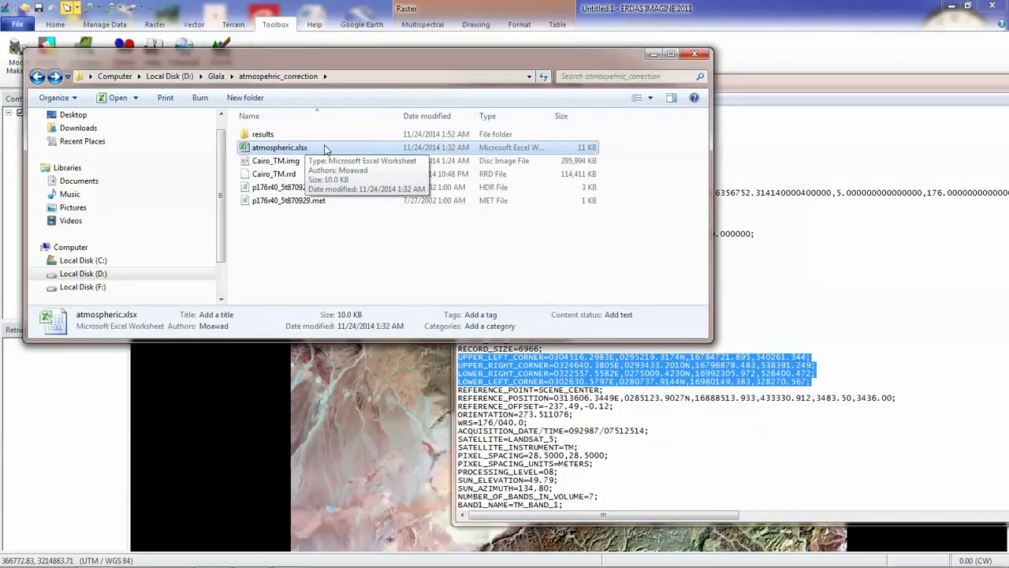
{"action": "double_click", "coordinate": [325, 148]}
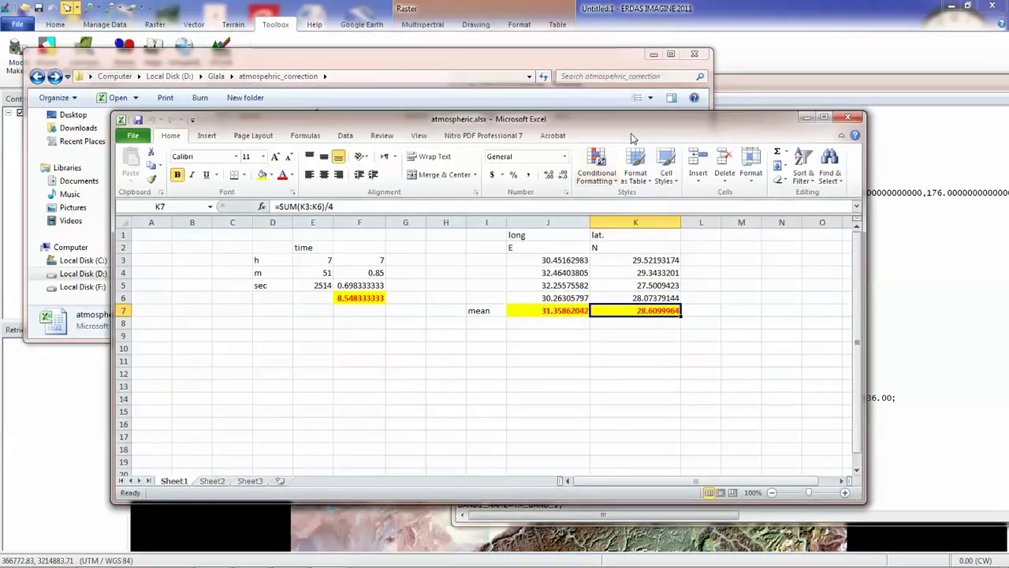
{"action": "left_click_drag", "start_coordinate": [631, 120], "coordinate": [377, 48]}
{"action": "left_click_drag", "start_coordinate": [711, 85], "coordinate": [727, 54]}
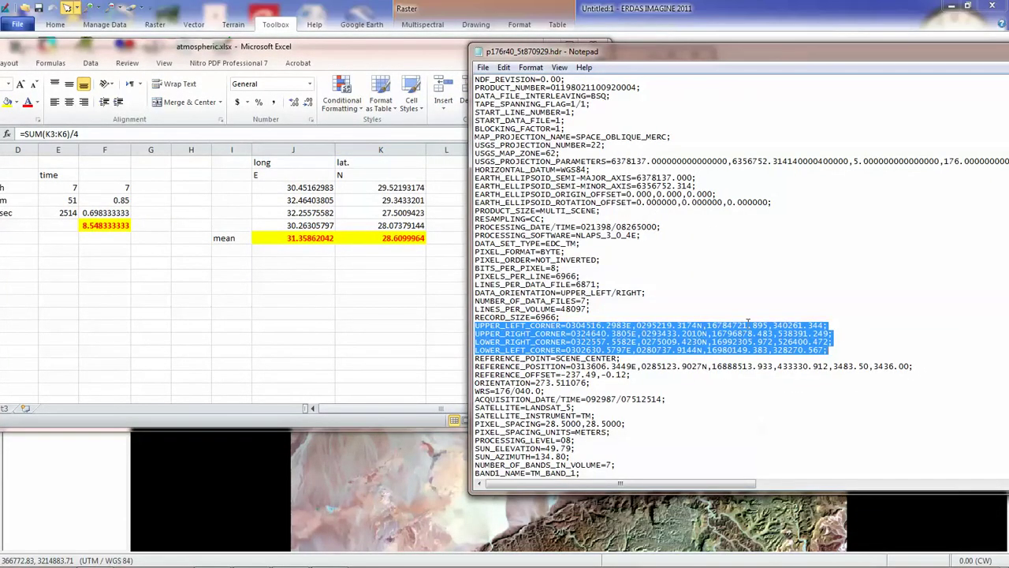
Highlight the worksheet's corner longitude and latitude values under the E and N headings.
{"action": "left_click", "coordinate": [259, 182]}
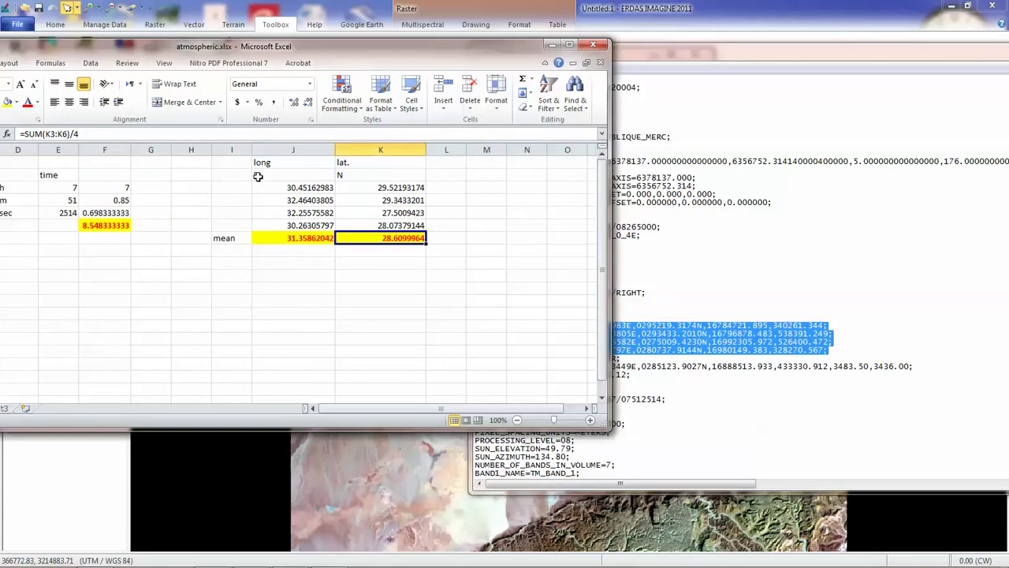
{"action": "left_click_drag", "start_coordinate": [259, 178], "coordinate": [401, 226]}
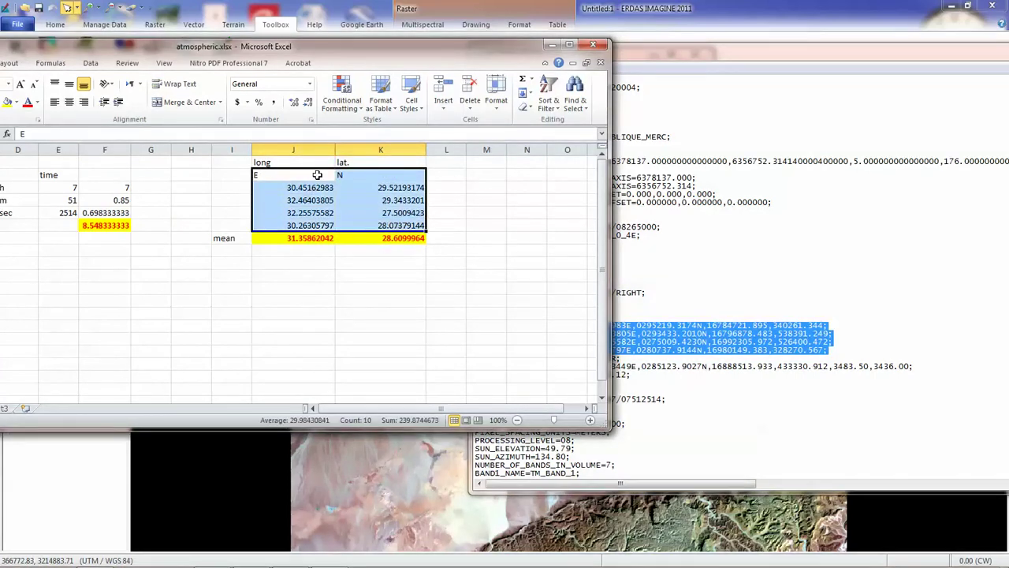
{"action": "left_click_drag", "start_coordinate": [291, 200], "coordinate": [360, 216]}
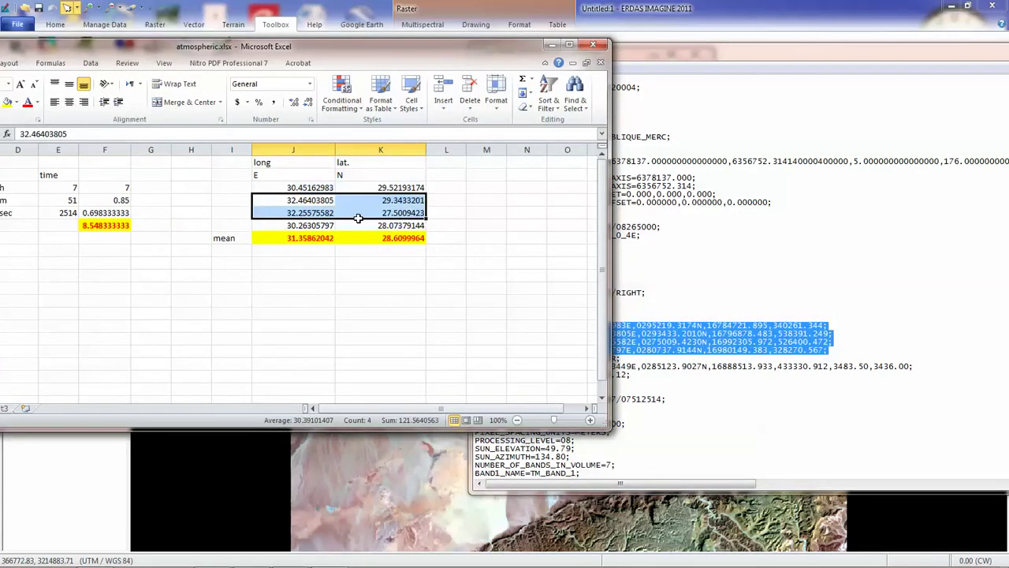
{"action": "left_click", "coordinate": [287, 179]}
{"action": "left_click_drag", "start_coordinate": [287, 179], "coordinate": [378, 227]}
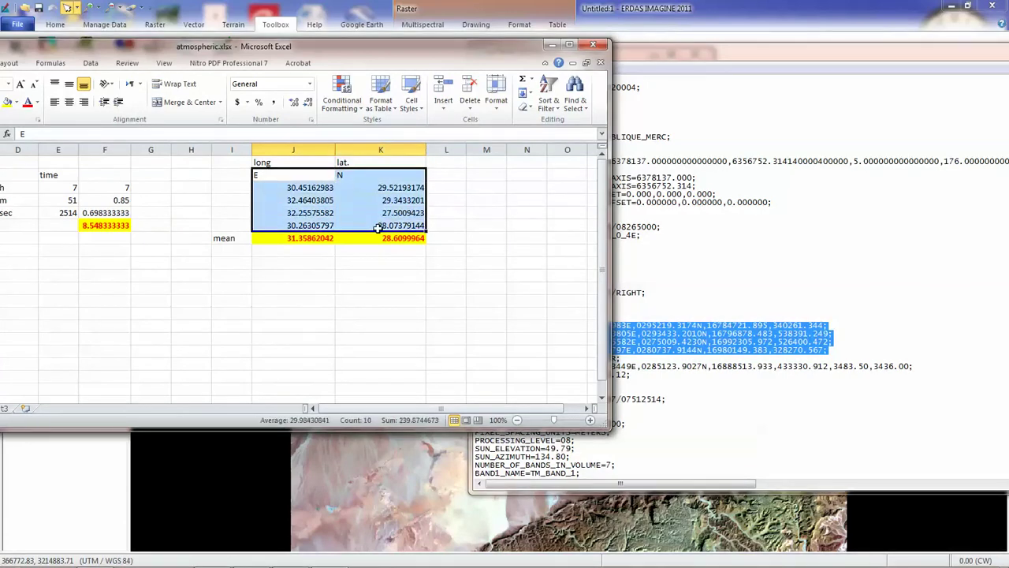
Return to the header file and highlight the upper left corner line, followed by the other three corner lines.
{"action": "left_click", "coordinate": [715, 92]}
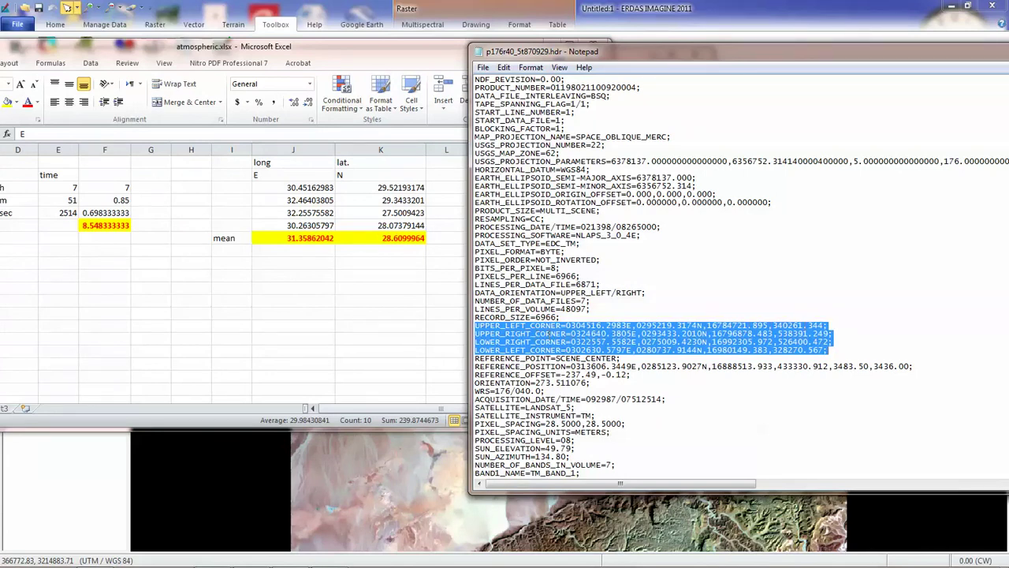
{"action": "left_click", "coordinate": [477, 331]}
{"action": "left_click_drag", "start_coordinate": [477, 325], "coordinate": [839, 325]}
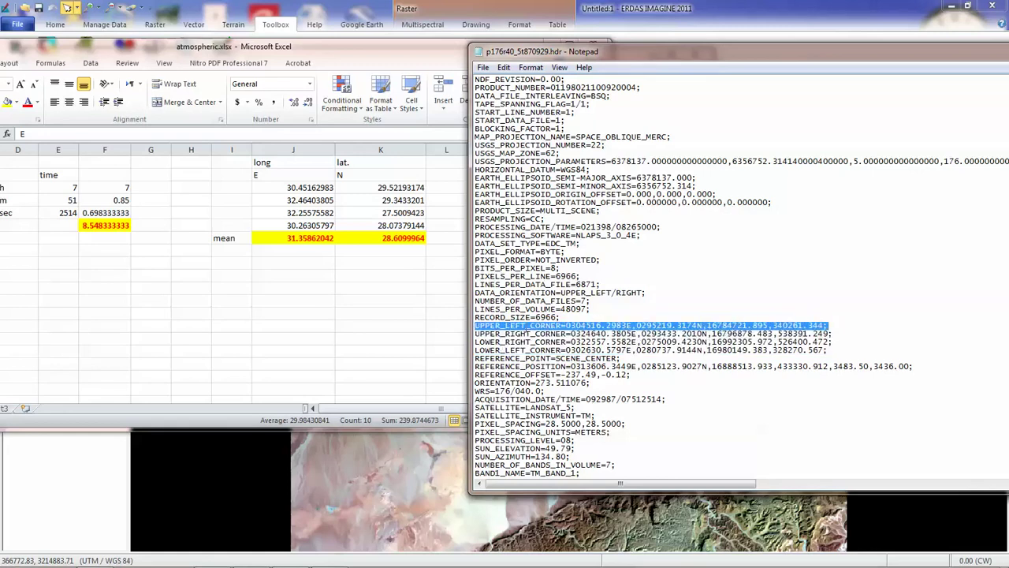
{"action": "left_click_drag", "start_coordinate": [476, 334], "coordinate": [840, 347]}
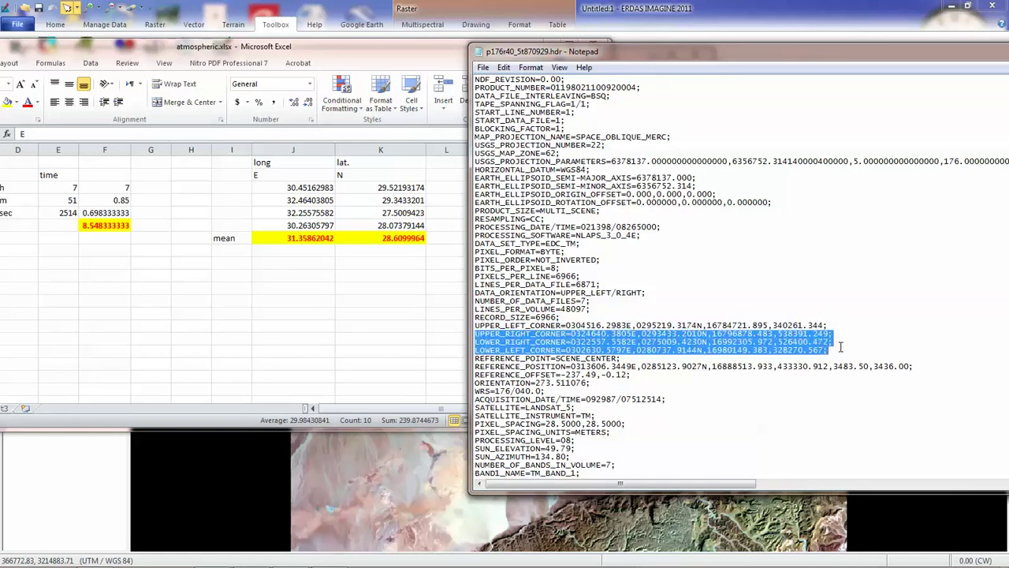
Examine the longitude and latitude cells of each corner in the worksheet, down to the mean row.
{"action": "left_click", "coordinate": [359, 191]}
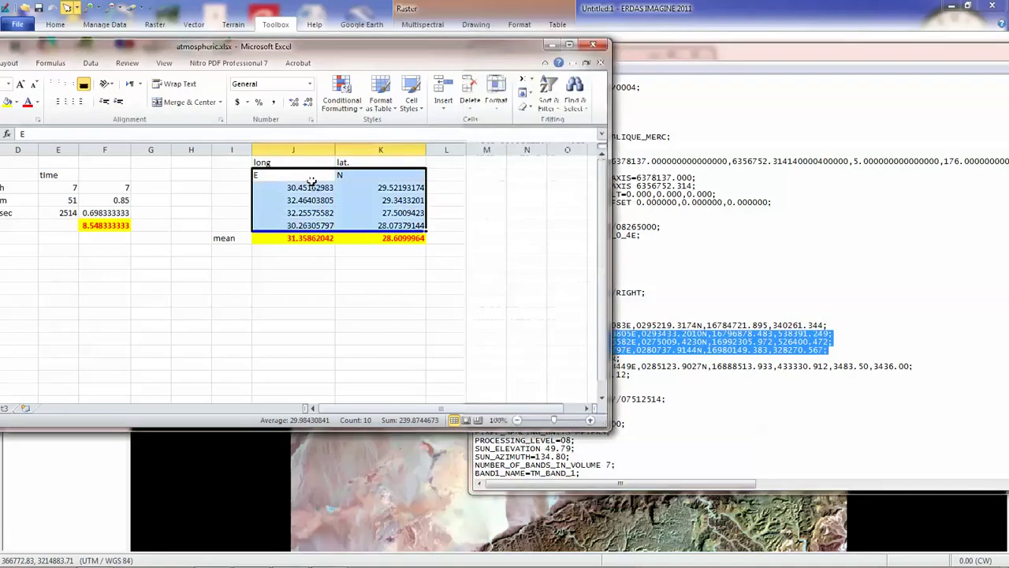
{"action": "left_click", "coordinate": [302, 188]}
{"action": "left_click", "coordinate": [384, 192]}
{"action": "left_click", "coordinate": [303, 199]}
{"action": "left_click", "coordinate": [384, 203]}
{"action": "left_click", "coordinate": [312, 212]}
{"action": "left_click", "coordinate": [388, 213]}
{"action": "left_click", "coordinate": [308, 225]}
{"action": "left_click", "coordinate": [386, 226]}
{"action": "left_click", "coordinate": [239, 240]}
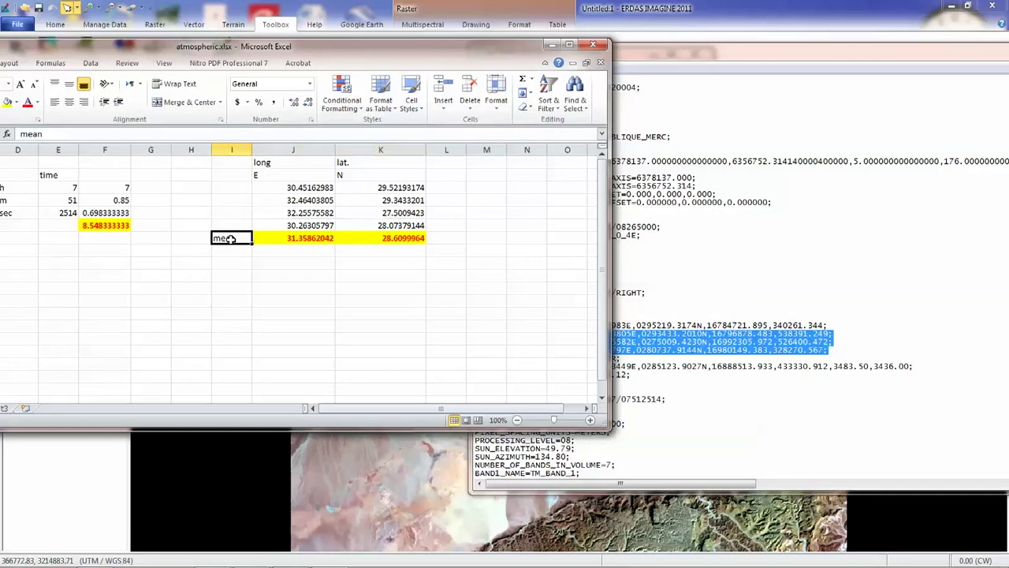
Inspect the formula behind the mean longitude in the E column.
{"action": "left_click", "coordinate": [303, 240]}
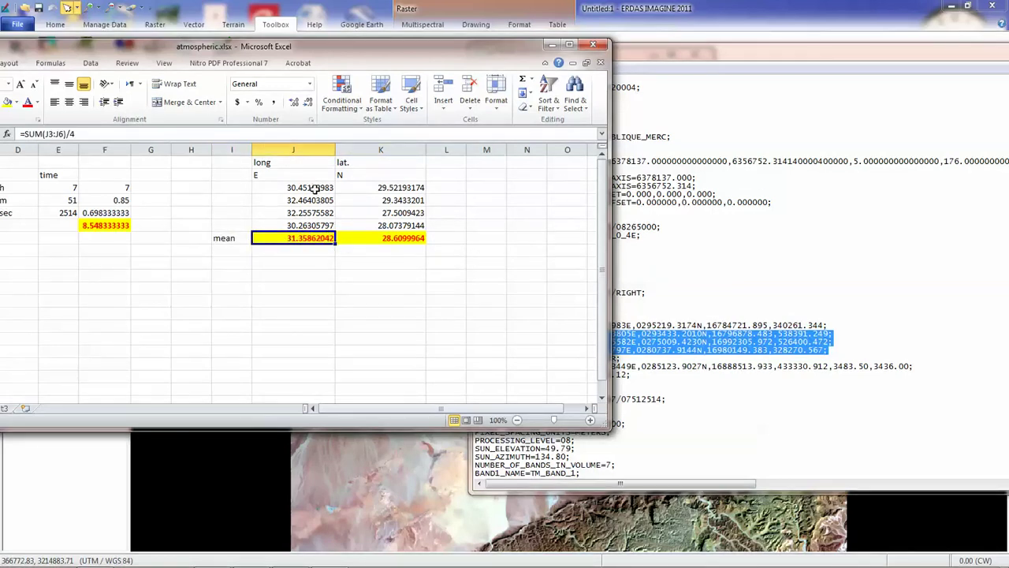
{"action": "left_click", "coordinate": [86, 134]}
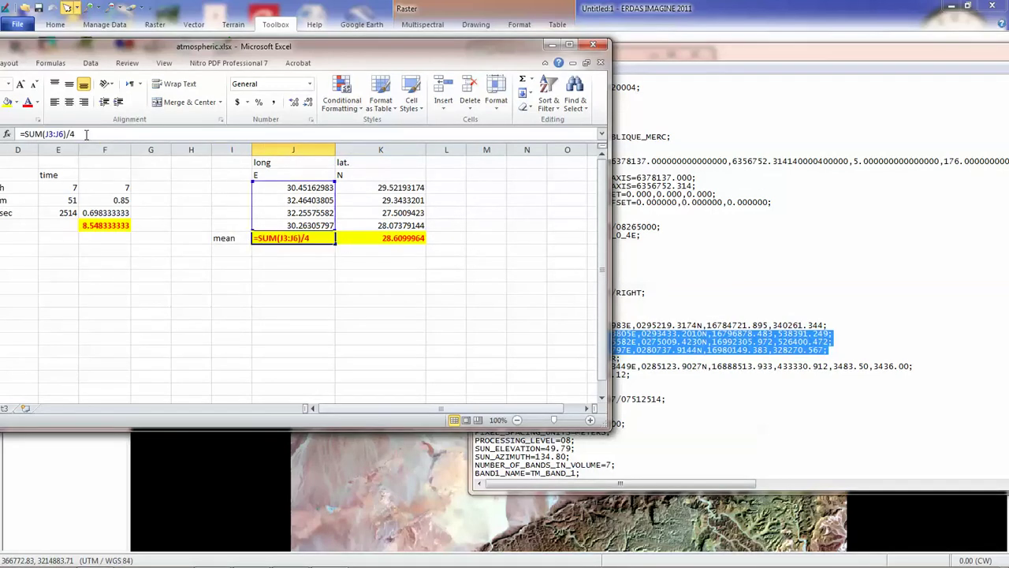
{"action": "left_click_drag", "start_coordinate": [164, 52], "coordinate": [231, 55]}
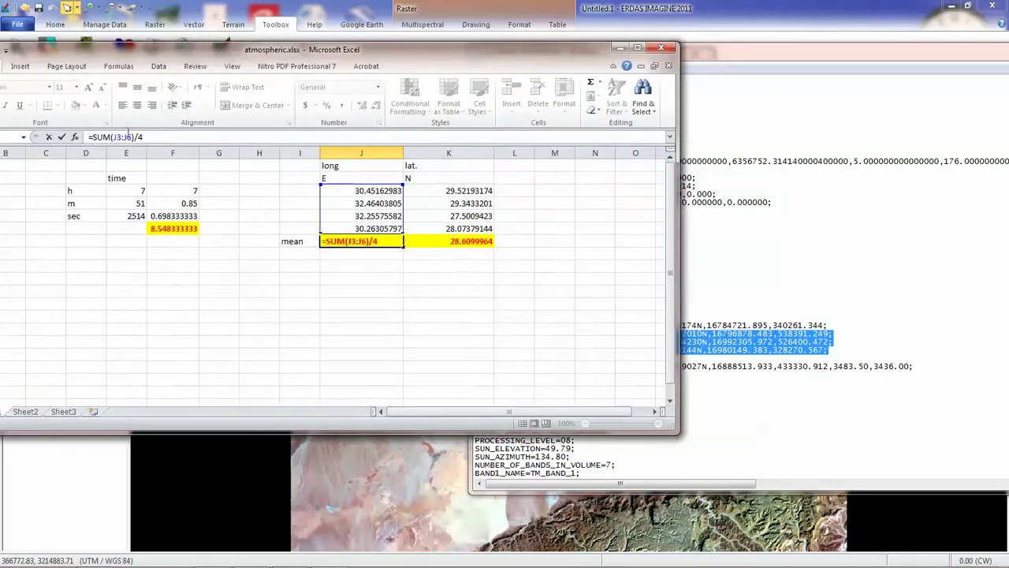
Review the four corner latitudes and the formula averaging them, and check both mean coordinate cells.
{"action": "left_click", "coordinate": [442, 242]}
{"action": "left_click", "coordinate": [457, 191]}
{"action": "left_click", "coordinate": [459, 204]}
{"action": "left_click", "coordinate": [459, 217]}
{"action": "left_click", "coordinate": [454, 227]}
{"action": "left_click", "coordinate": [451, 241]}
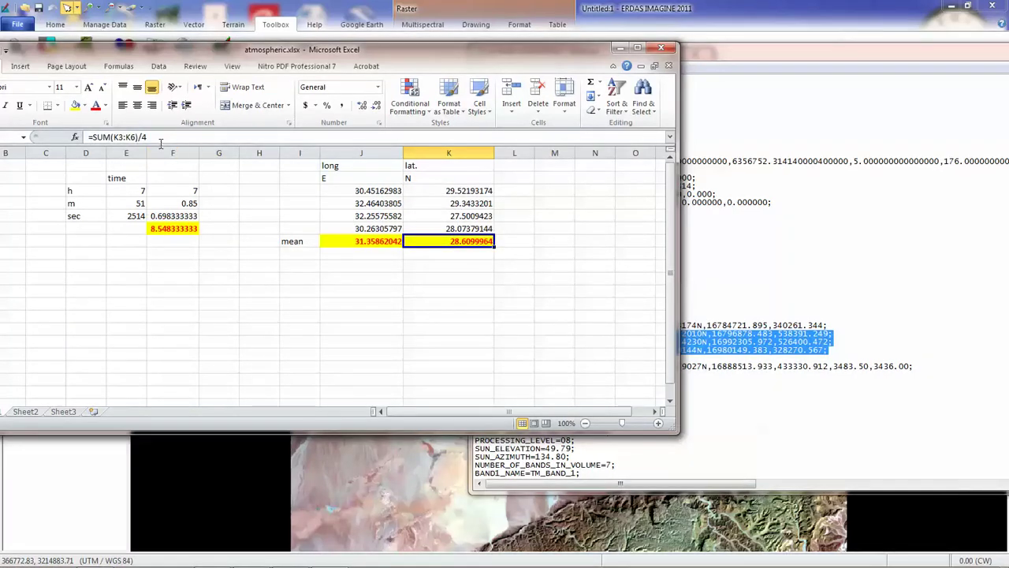
{"action": "left_click", "coordinate": [122, 137]}
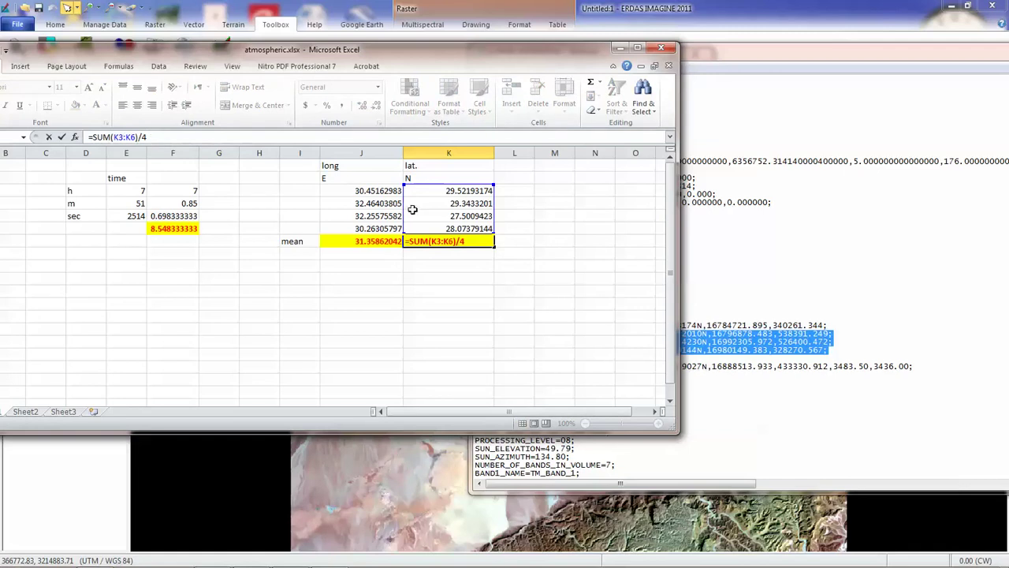
{"action": "left_click", "coordinate": [476, 284]}
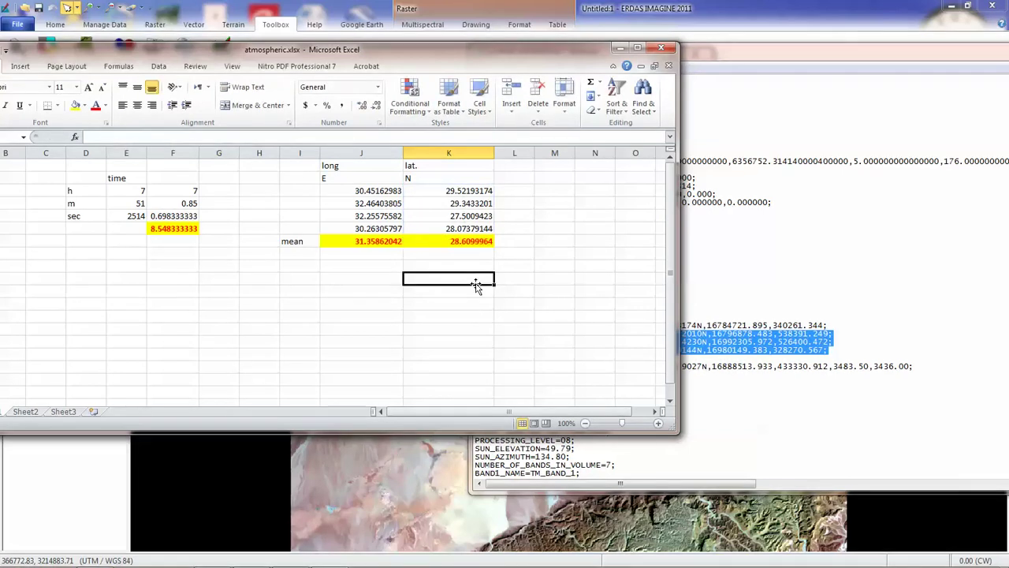
{"action": "left_click", "coordinate": [360, 237]}
{"action": "left_click", "coordinate": [464, 241]}
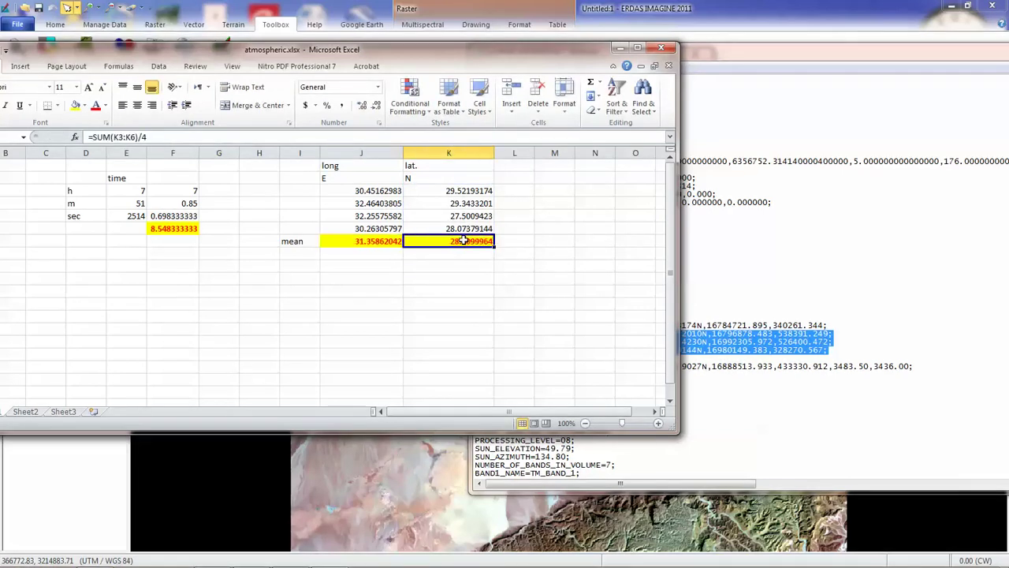
Return to the header file and search it for "date".
{"action": "left_click", "coordinate": [754, 53]}
{"action": "left_click_drag", "start_coordinate": [754, 53], "coordinate": [634, 53]}
{"action": "left_click", "coordinate": [385, 70]}
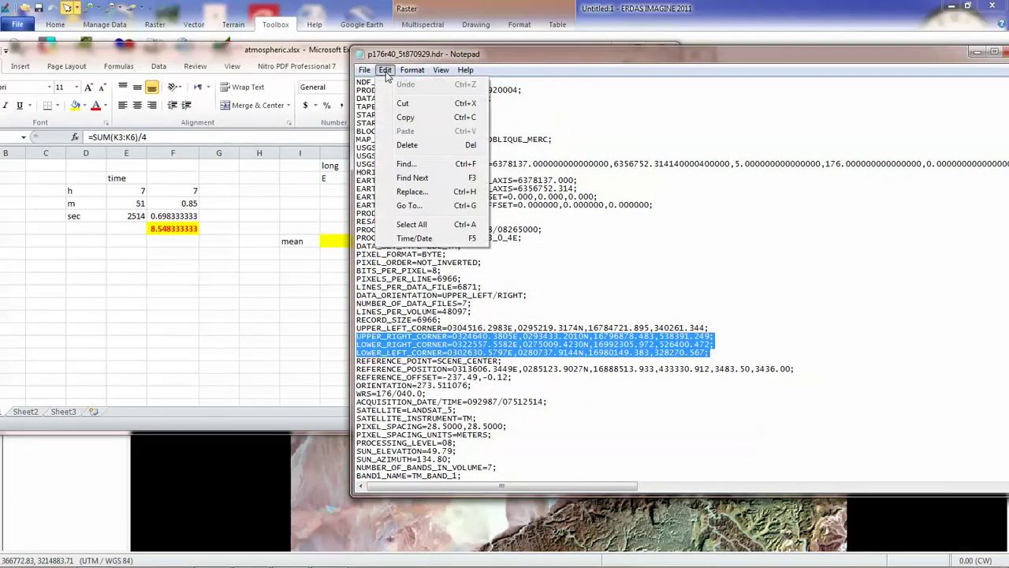
{"action": "left_click", "coordinate": [410, 163]}
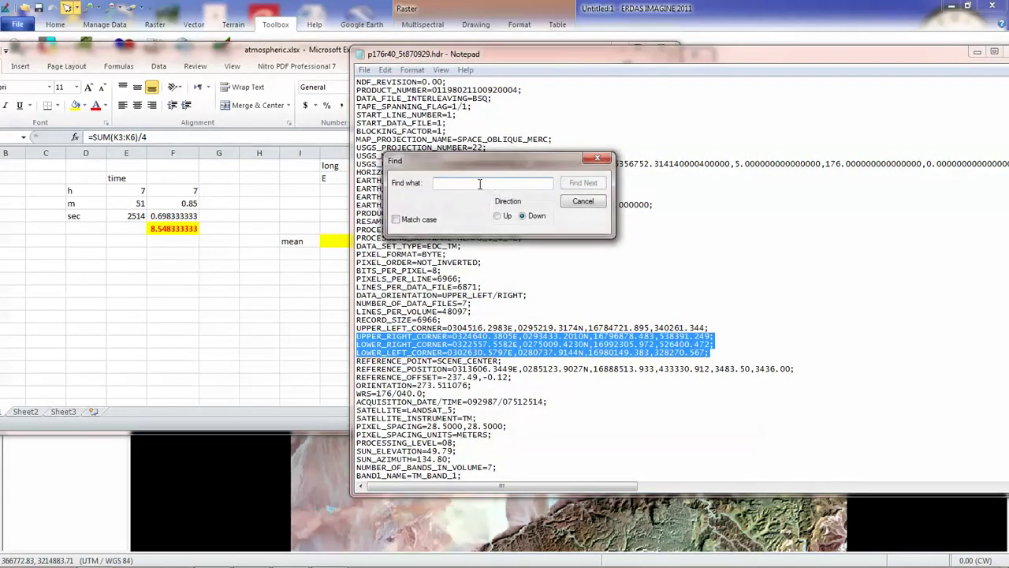
{"action": "type", "text": "dat"}
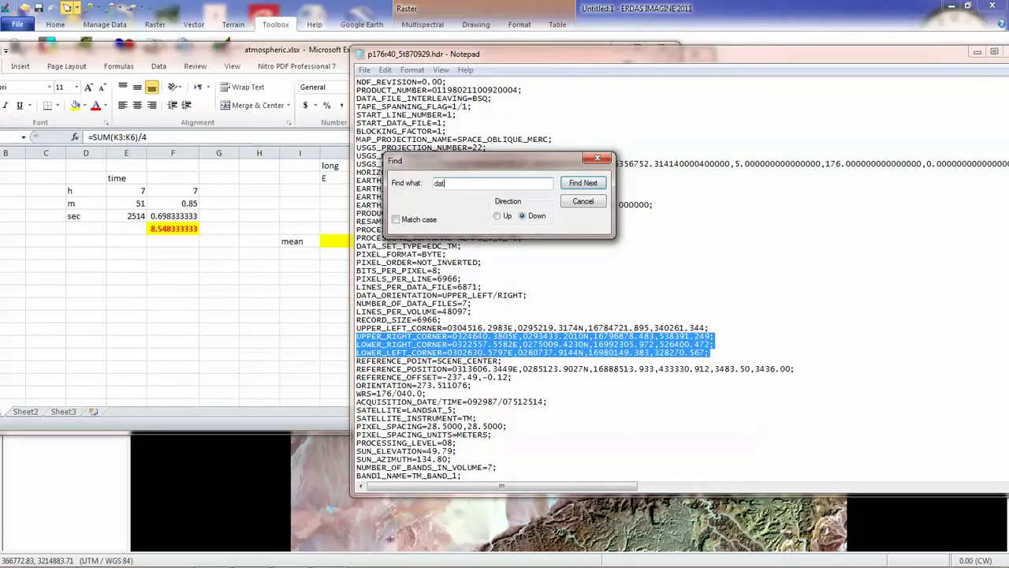
{"action": "type", "text": "e"}
{"action": "left_click", "coordinate": [584, 183]}
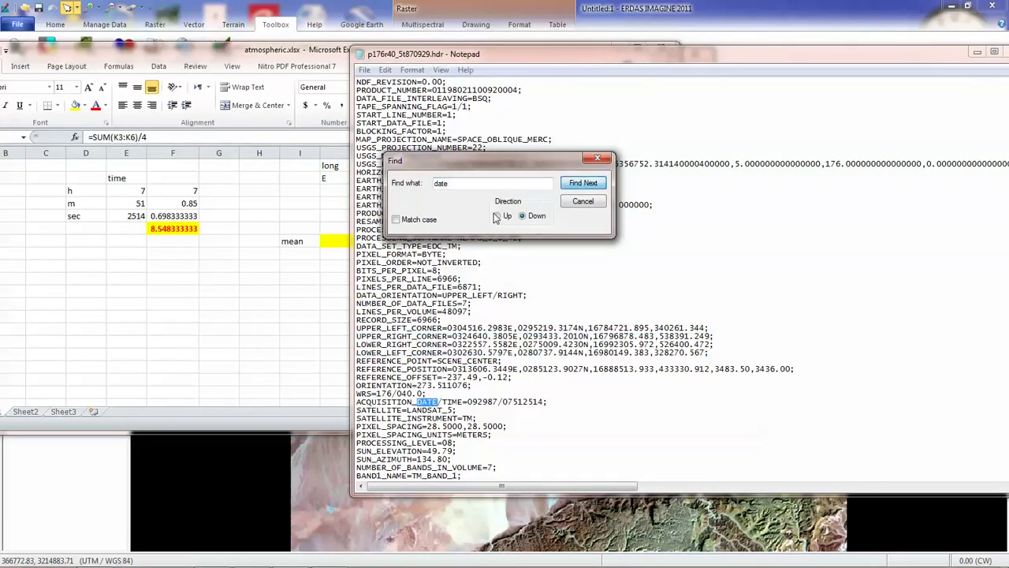
{"action": "left_click", "coordinate": [571, 201]}
Highlight the whole ACQUISITION_DATE/TIME line in the header file, followed by only its date value.
{"action": "left_click", "coordinate": [359, 402]}
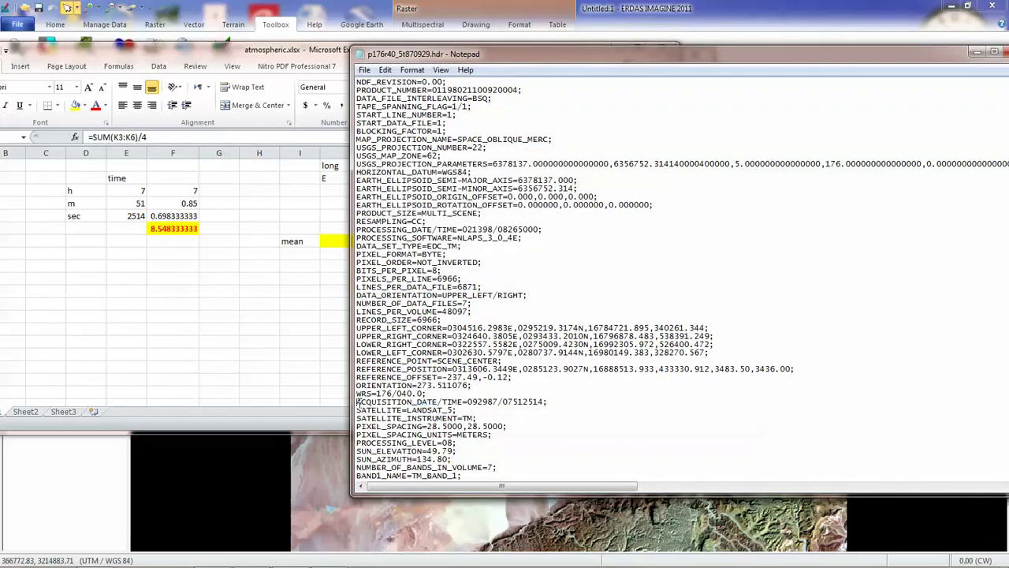
{"action": "left_click", "coordinate": [546, 401], "text": "shift"}
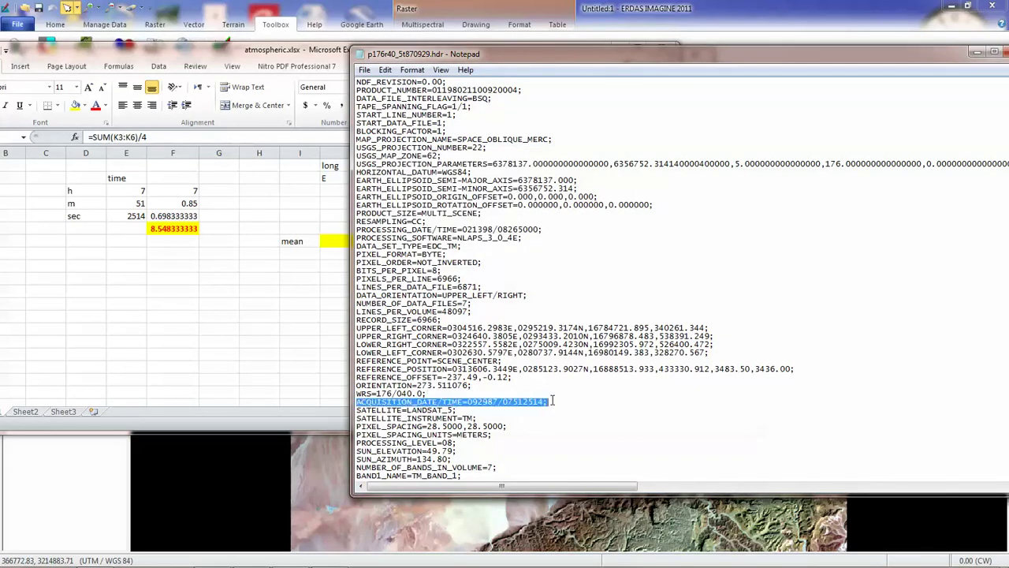
{"action": "left_click_drag", "start_coordinate": [589, 61], "coordinate": [582, 16]}
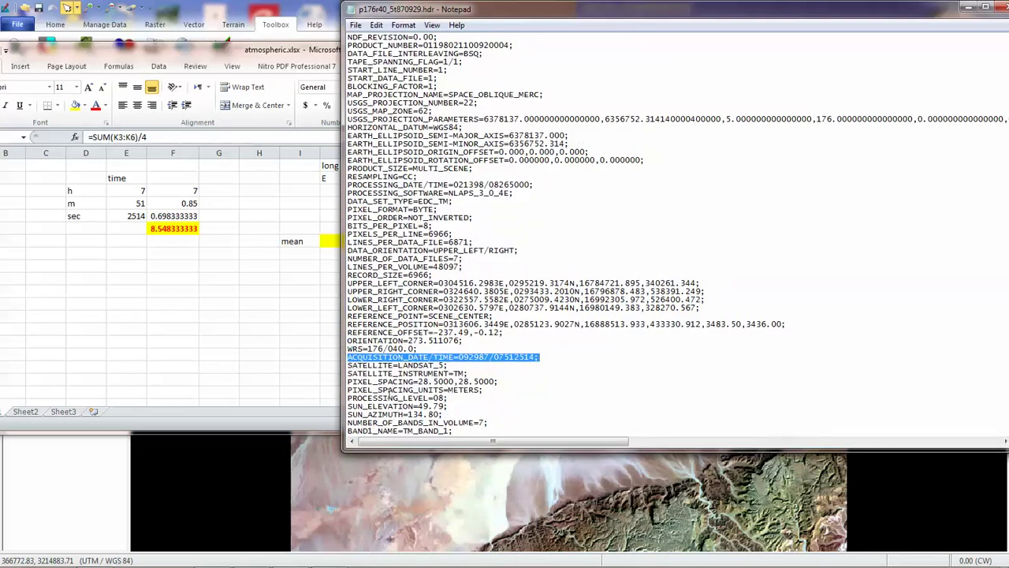
{"action": "left_click", "coordinate": [461, 360]}
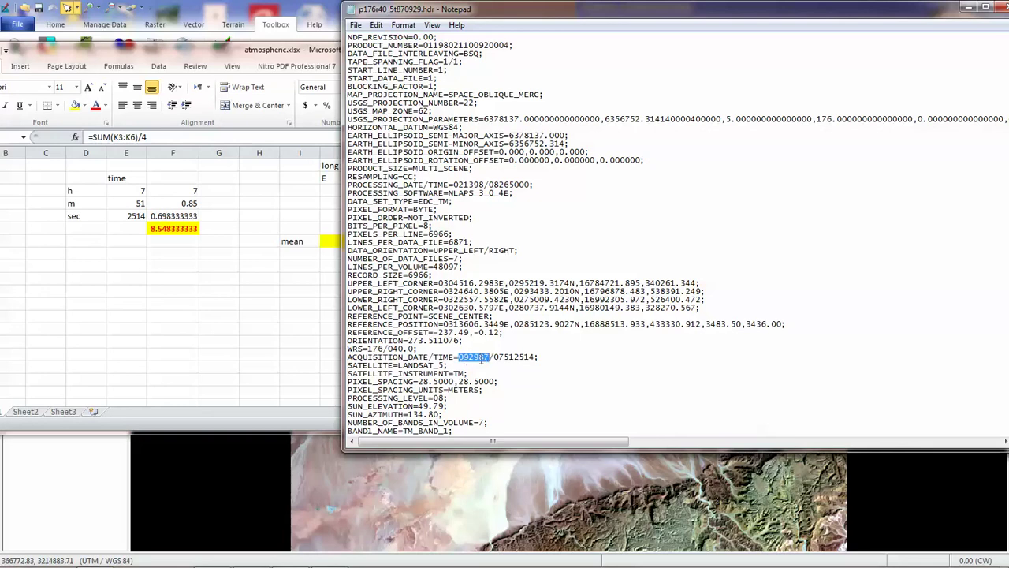
Copy the word DATE from the header's acquisition line into cell E10 of the atmospheric.xlsx worksheet.
{"action": "left_click_drag", "start_coordinate": [408, 356], "coordinate": [434, 357]}
{"action": "right_click", "coordinate": [425, 357]}
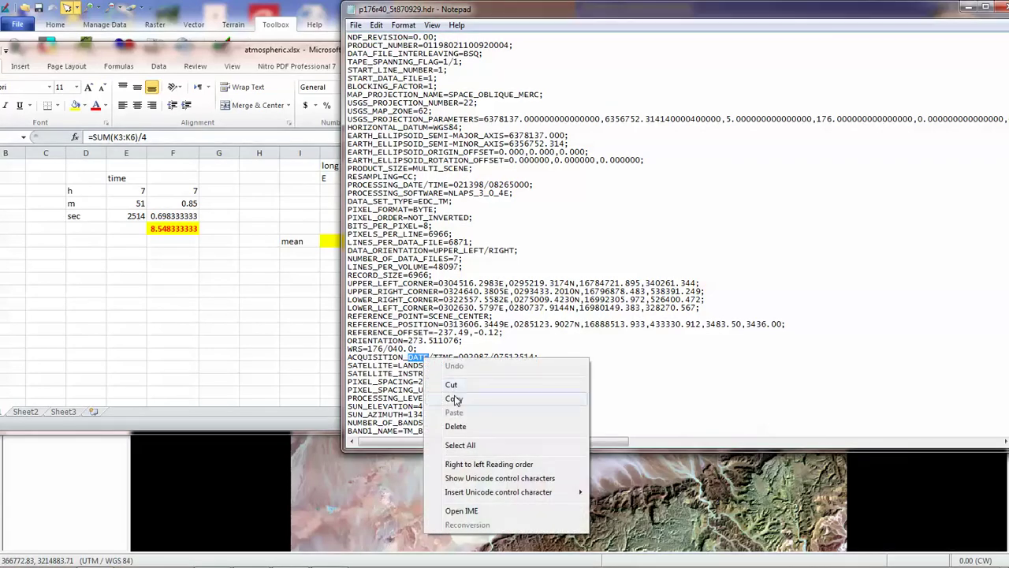
{"action": "left_click", "coordinate": [456, 394]}
{"action": "left_click", "coordinate": [134, 284]}
{"action": "right_click", "coordinate": [135, 277]}
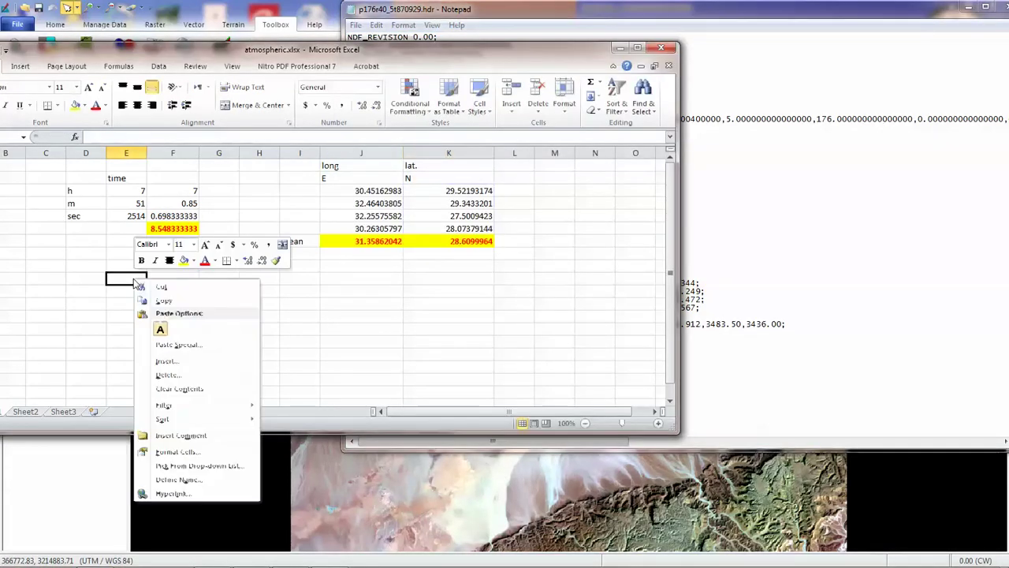
{"action": "left_click", "coordinate": [161, 331]}
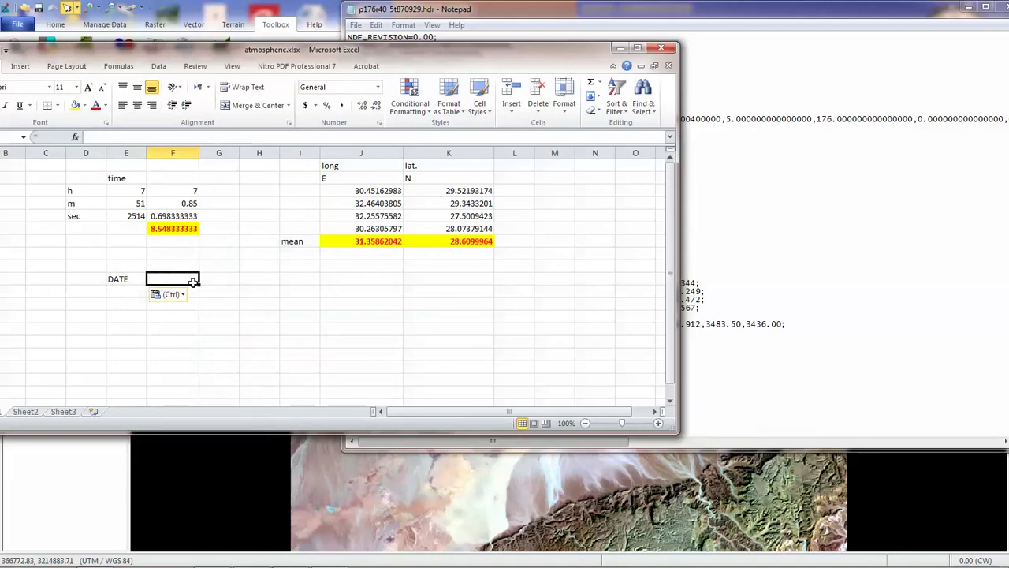
Copy the acquisition date value 092987 from the header file into cell F10 beside the DATE label.
{"action": "left_click", "coordinate": [744, 347]}
{"action": "left_click_drag", "start_coordinate": [459, 356], "coordinate": [491, 356]}
{"action": "right_click", "coordinate": [491, 356]}
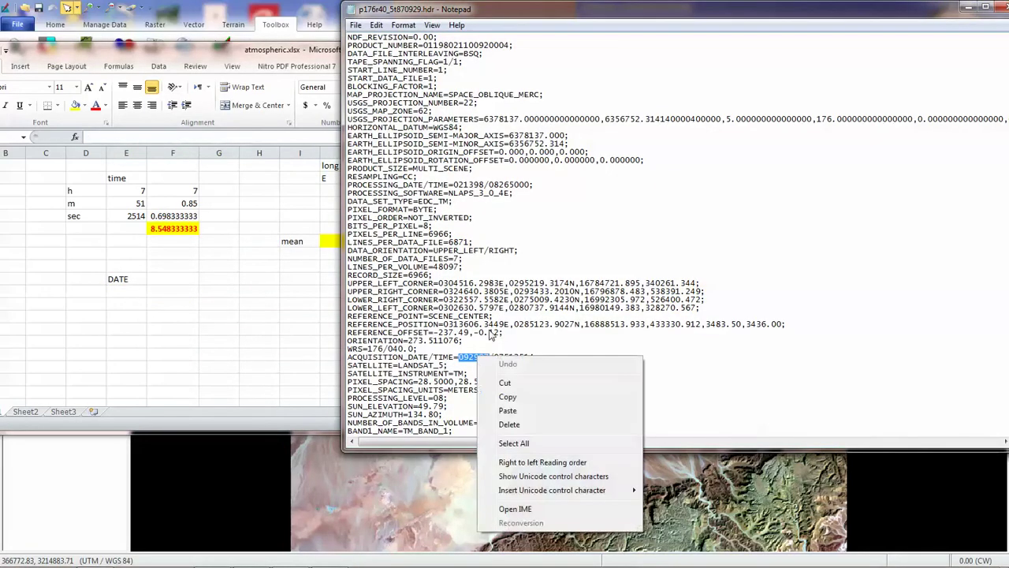
{"action": "left_click", "coordinate": [513, 397]}
{"action": "left_click", "coordinate": [168, 277]}
{"action": "right_click", "coordinate": [168, 280]}
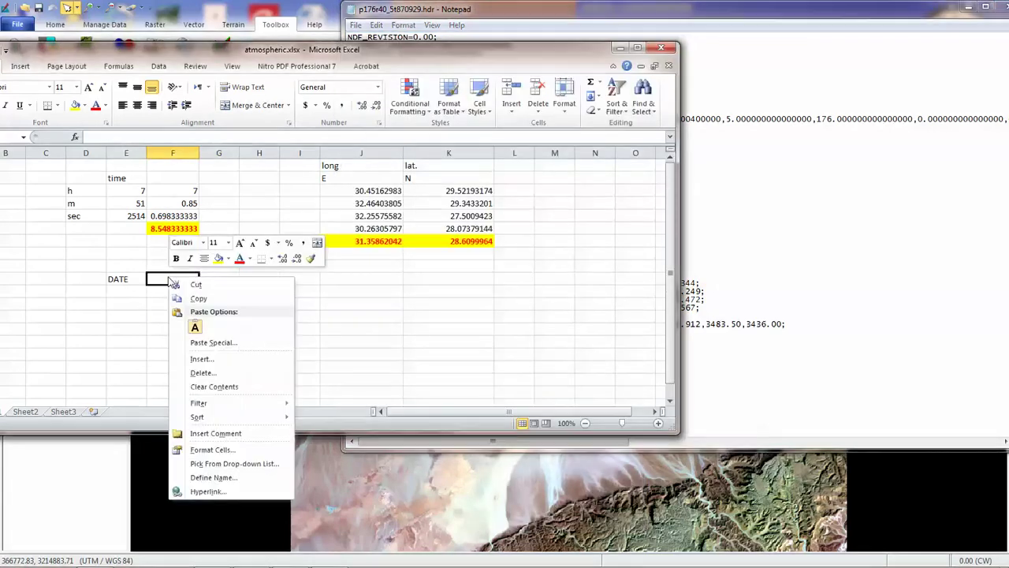
{"action": "left_click", "coordinate": [166, 325]}
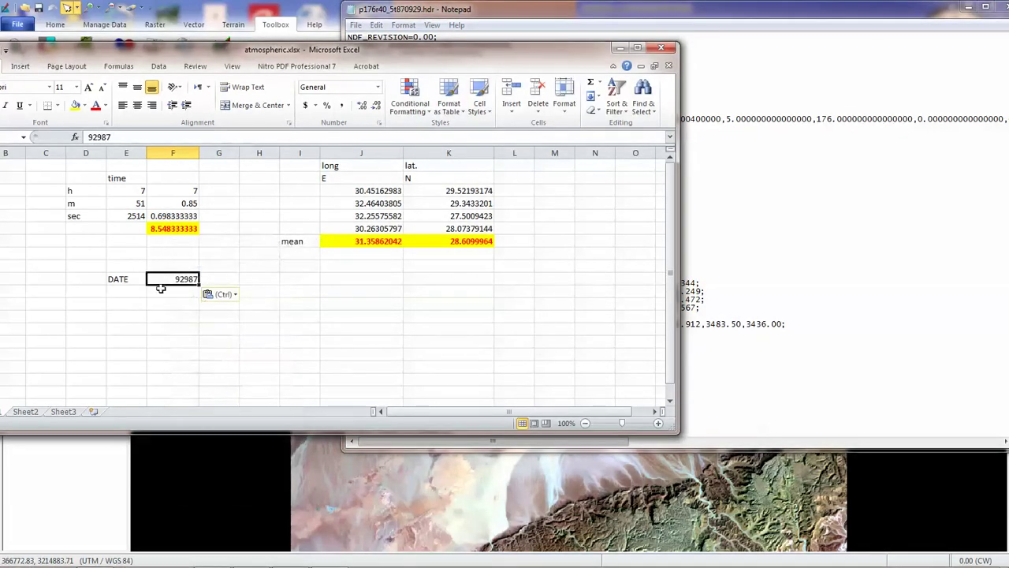
Copy the word TIME from the header's acquisition line into cell E9 above the DATE label.
{"action": "left_click", "coordinate": [689, 375]}
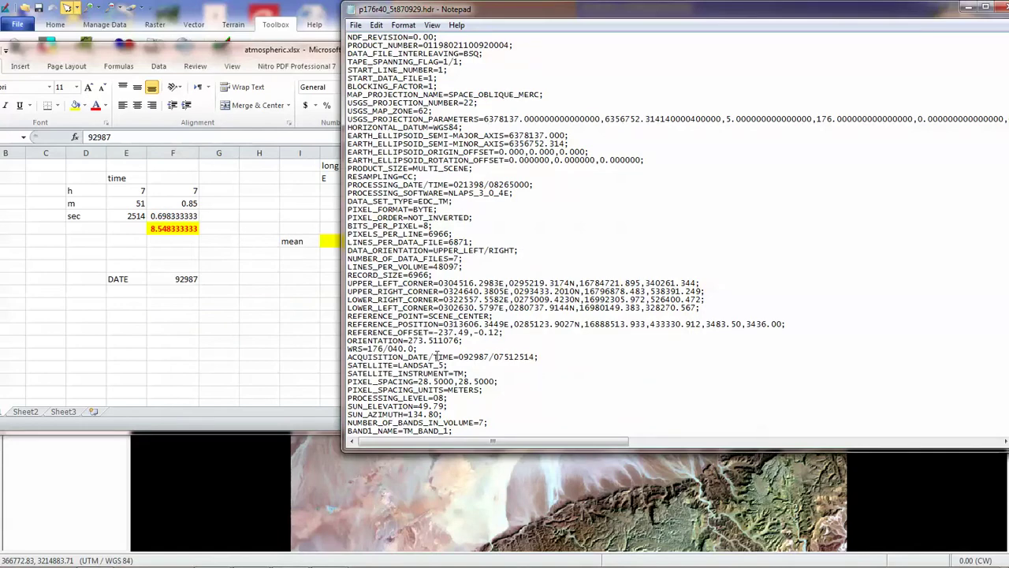
{"action": "left_click_drag", "start_coordinate": [443, 355], "coordinate": [454, 356]}
{"action": "right_click", "coordinate": [455, 356]}
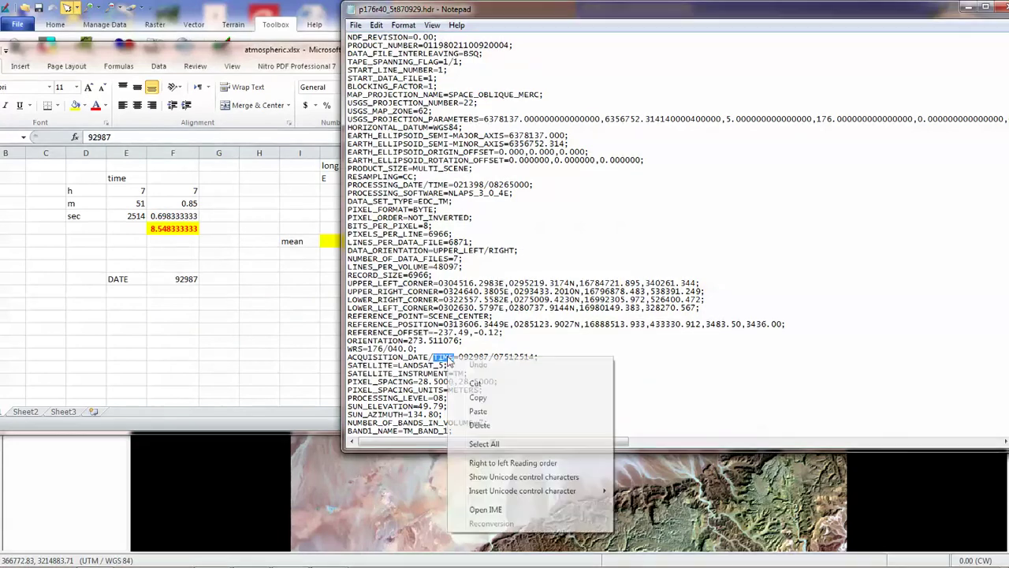
{"action": "left_click", "coordinate": [473, 398]}
{"action": "left_click", "coordinate": [130, 268]}
{"action": "right_click", "coordinate": [129, 267]}
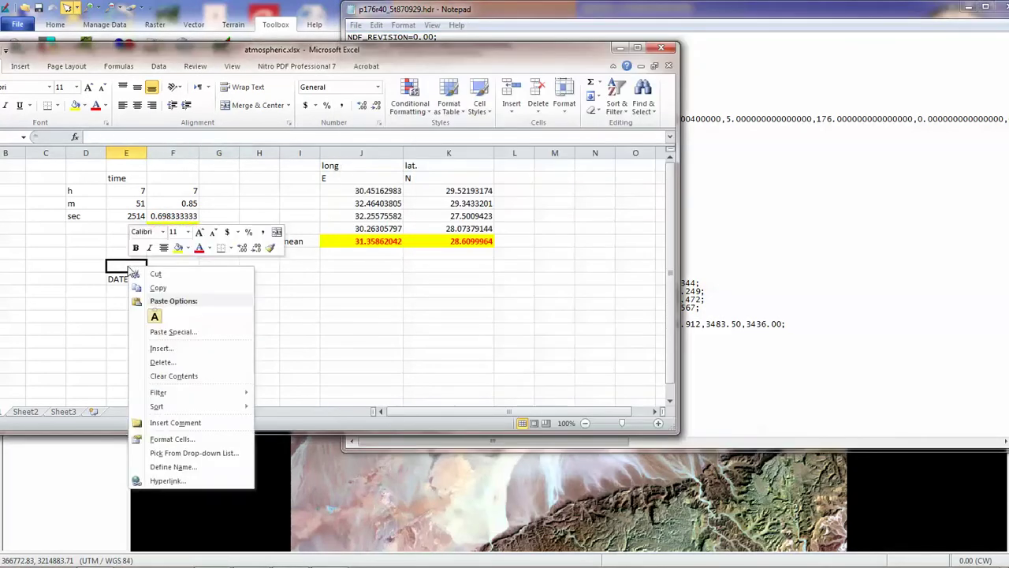
{"action": "left_click", "coordinate": [155, 317]}
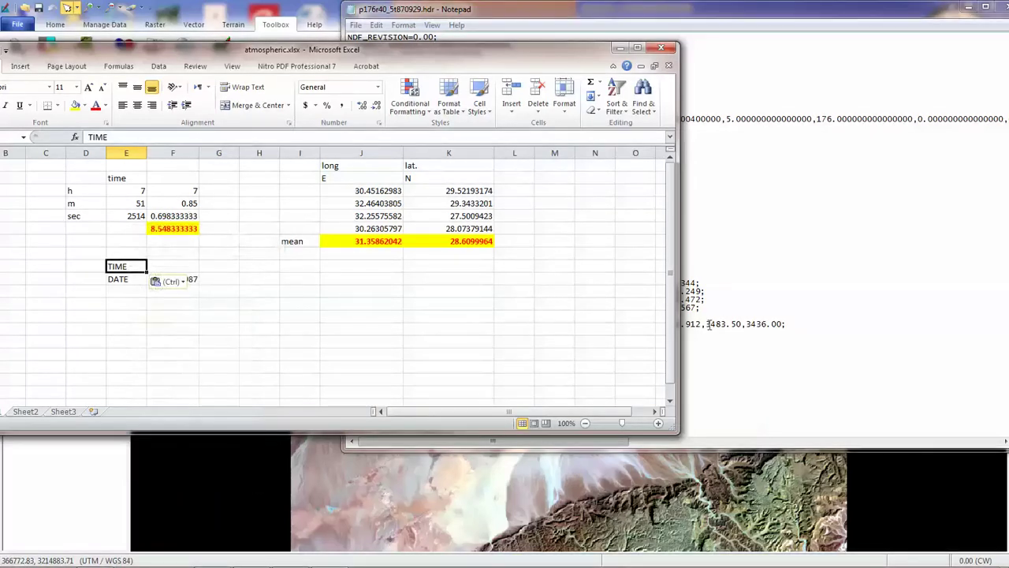
Copy the acquisition time value 07512514 from the header file into cell F9 beside the TIME label.
{"action": "left_click", "coordinate": [690, 316]}
{"action": "left_click_drag", "start_coordinate": [504, 360], "coordinate": [533, 358]}
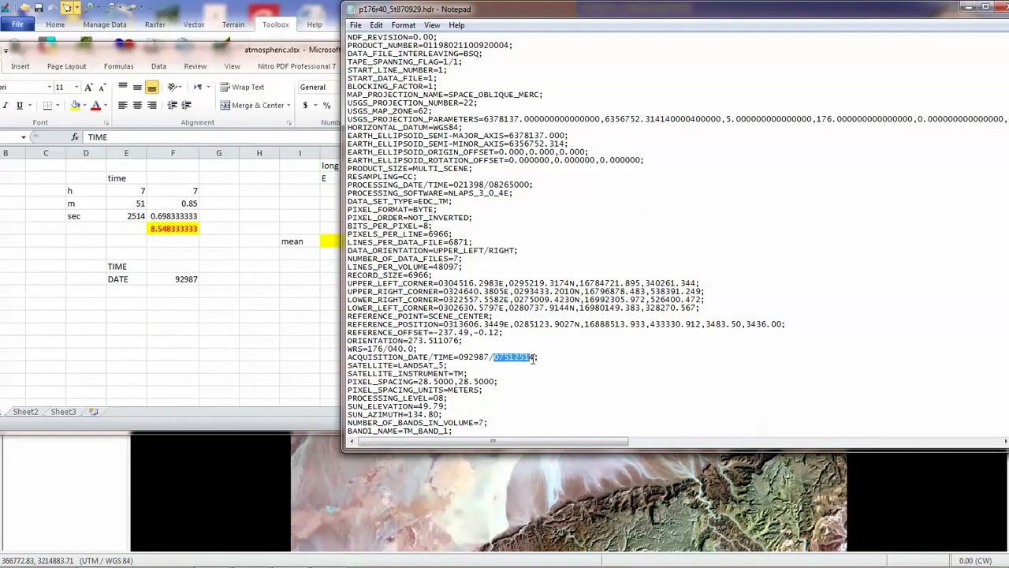
{"action": "right_click", "coordinate": [516, 355]}
{"action": "left_click", "coordinate": [536, 399]}
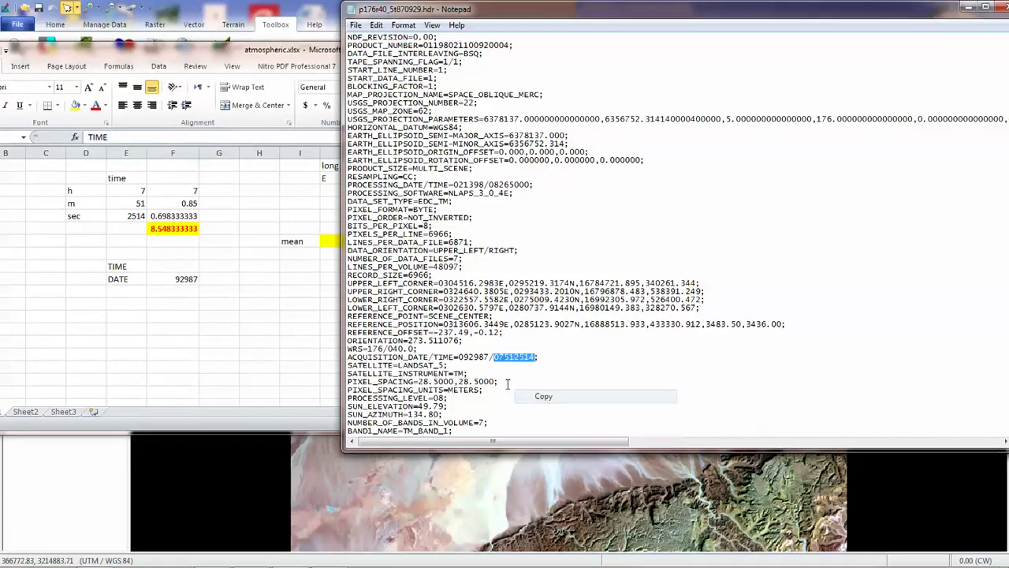
{"action": "left_click", "coordinate": [166, 266]}
{"action": "right_click", "coordinate": [167, 267]}
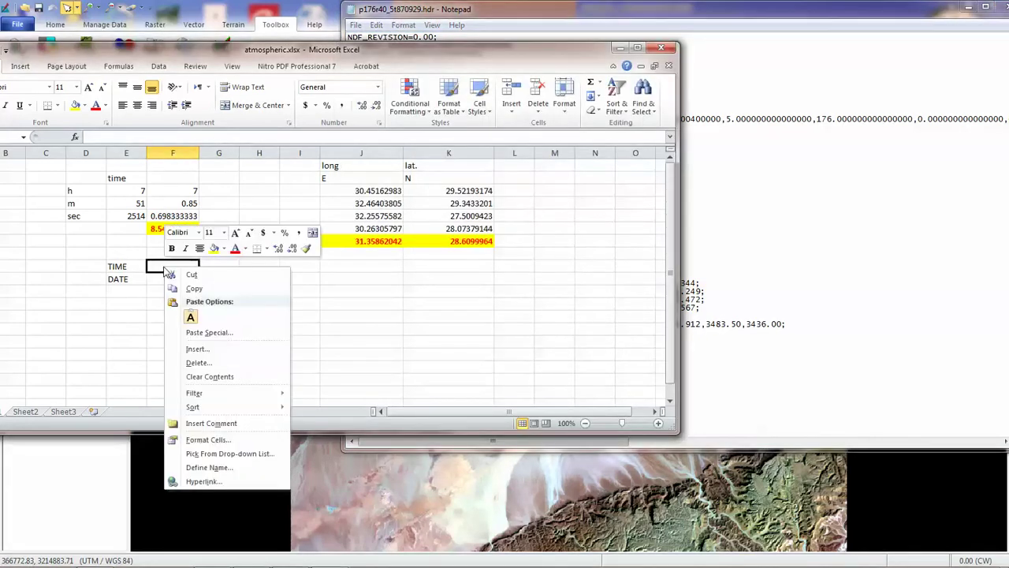
{"action": "left_click", "coordinate": [198, 311]}
{"action": "left_click", "coordinate": [261, 320]}
Bring the full worksheet into view and examine the TIME label and its value in row 9.
{"action": "left_click_drag", "start_coordinate": [69, 55], "coordinate": [142, 54]}
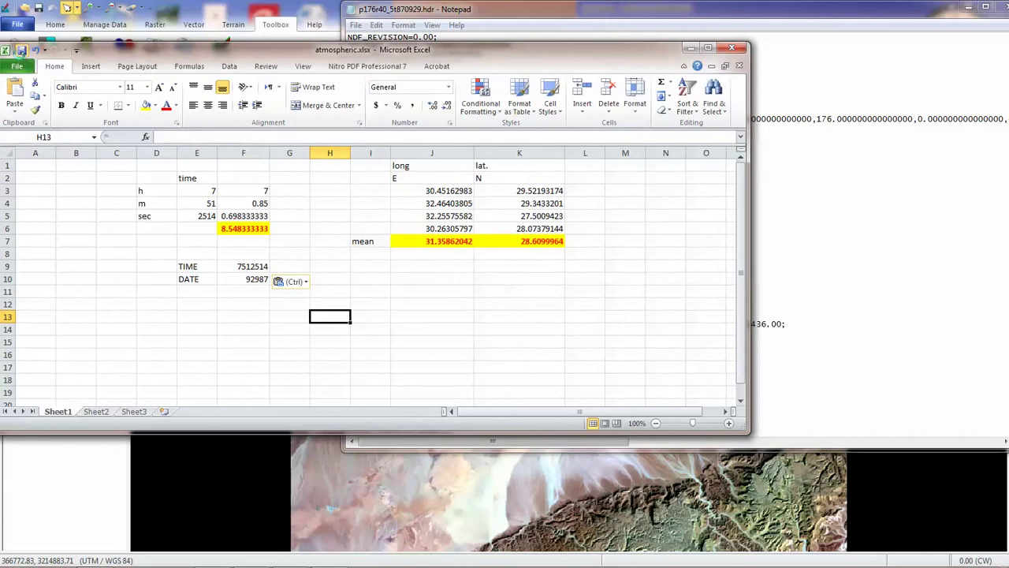
{"action": "left_click", "coordinate": [195, 267]}
{"action": "left_click", "coordinate": [243, 267]}
{"action": "left_click", "coordinate": [197, 266]}
{"action": "left_click", "coordinate": [235, 265]}
{"action": "left_click", "coordinate": [193, 268]}
{"action": "left_click", "coordinate": [235, 267]}
{"action": "left_click", "coordinate": [202, 267]}
{"action": "left_click", "coordinate": [235, 266]}
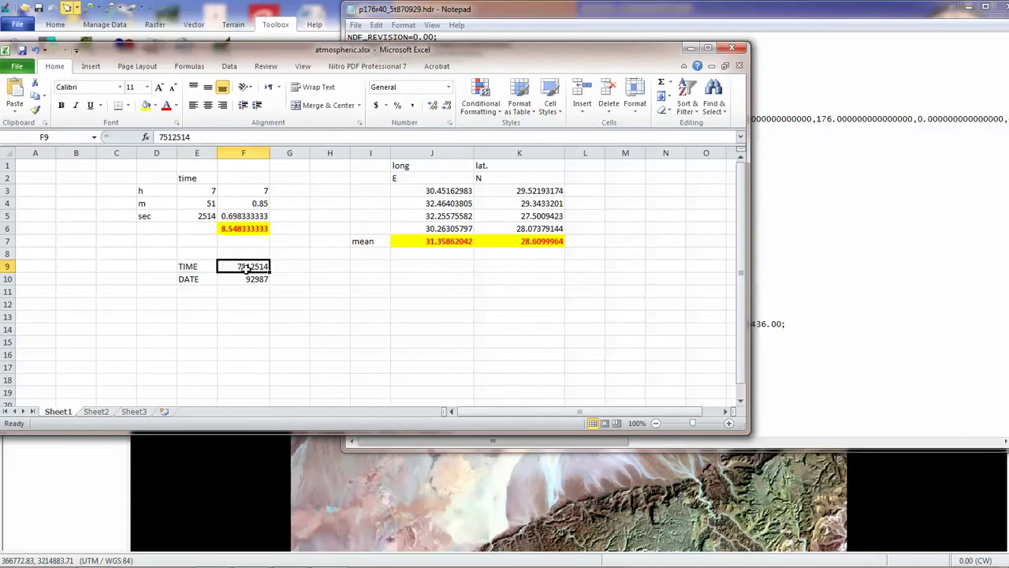
Compare the hours entry in the time table with the leading digits of the TIME value.
{"action": "left_click", "coordinate": [207, 191]}
{"action": "left_click", "coordinate": [162, 190]}
{"action": "left_click", "coordinate": [193, 191]}
{"action": "left_click", "coordinate": [232, 268]}
{"action": "left_click", "coordinate": [155, 194]}
{"action": "left_click", "coordinate": [194, 193]}
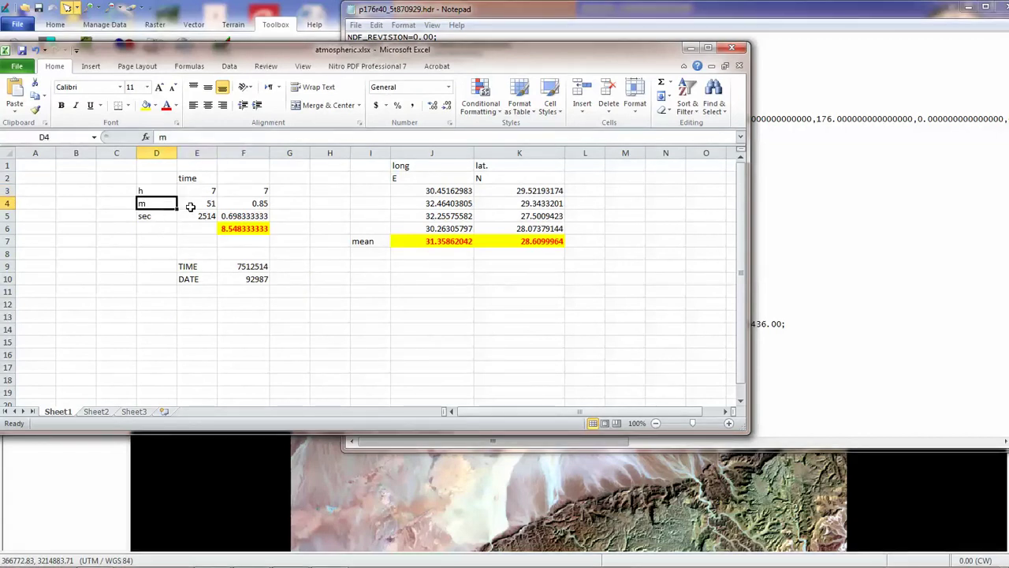
Relabel the time table's m row as min and compare its minutes entry with the TIME value.
{"action": "double_click", "coordinate": [156, 204]}
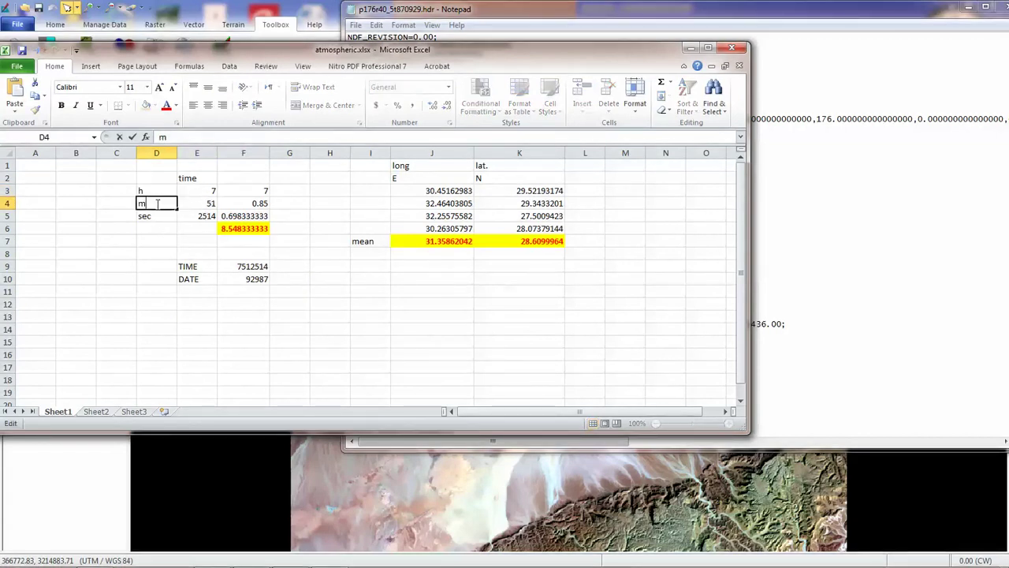
{"action": "key", "text": "Return"}
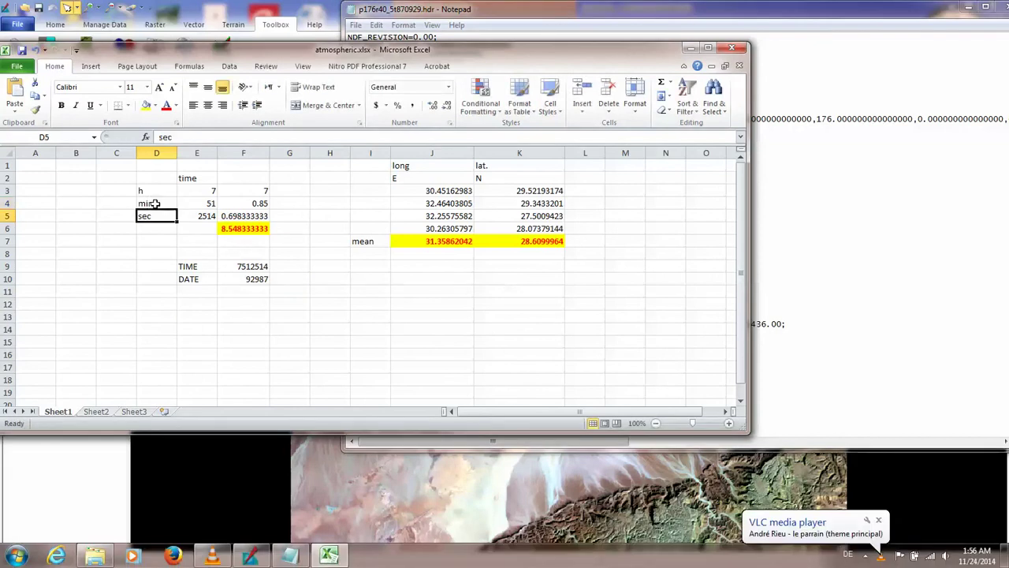
{"action": "left_click", "coordinate": [199, 203]}
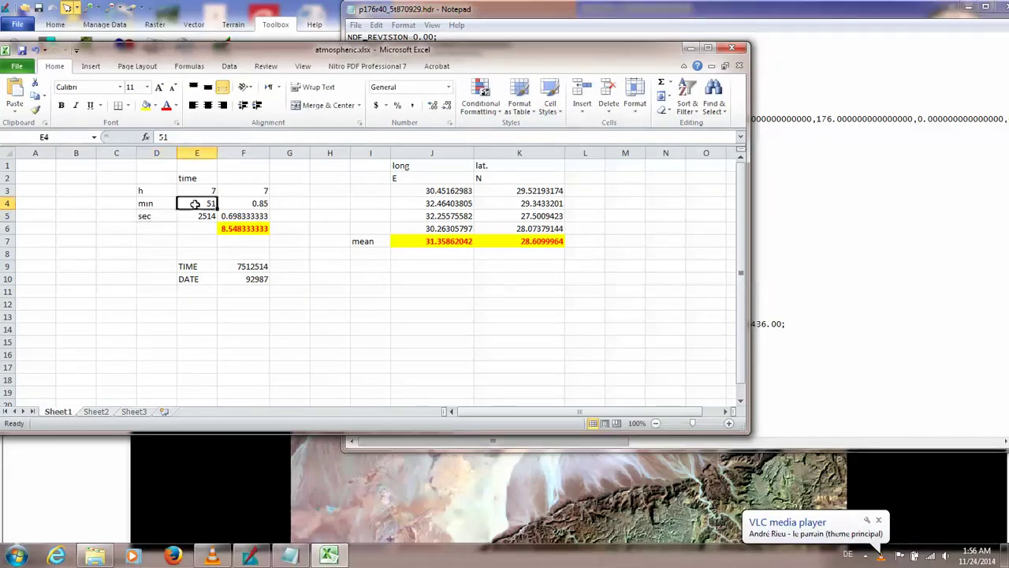
{"action": "left_click", "coordinate": [245, 266]}
{"action": "left_click", "coordinate": [164, 203]}
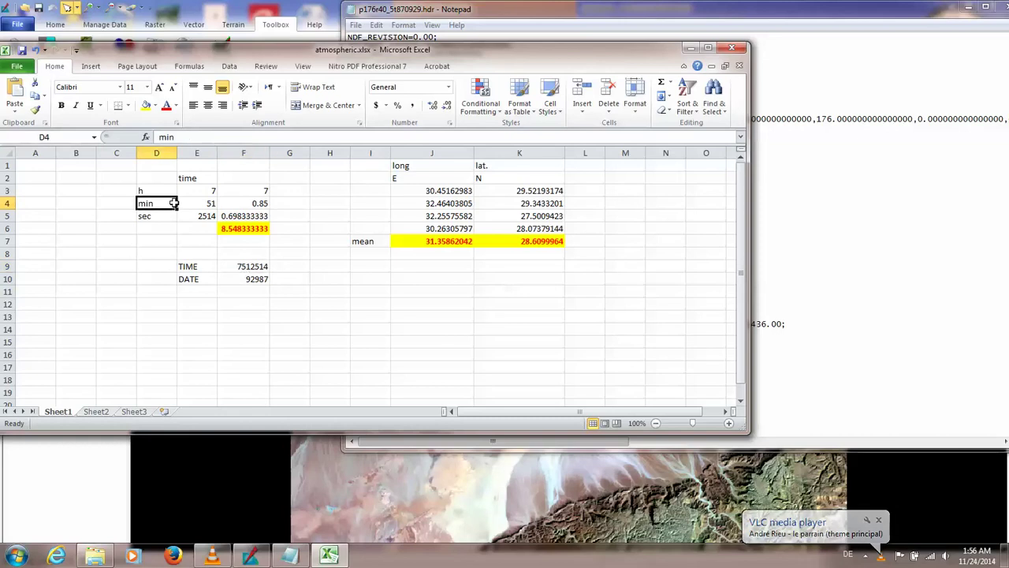
Compare the seconds entry and the whole h, min and sec column with the TIME value in F9.
{"action": "left_click", "coordinate": [150, 215]}
{"action": "left_click", "coordinate": [204, 217]}
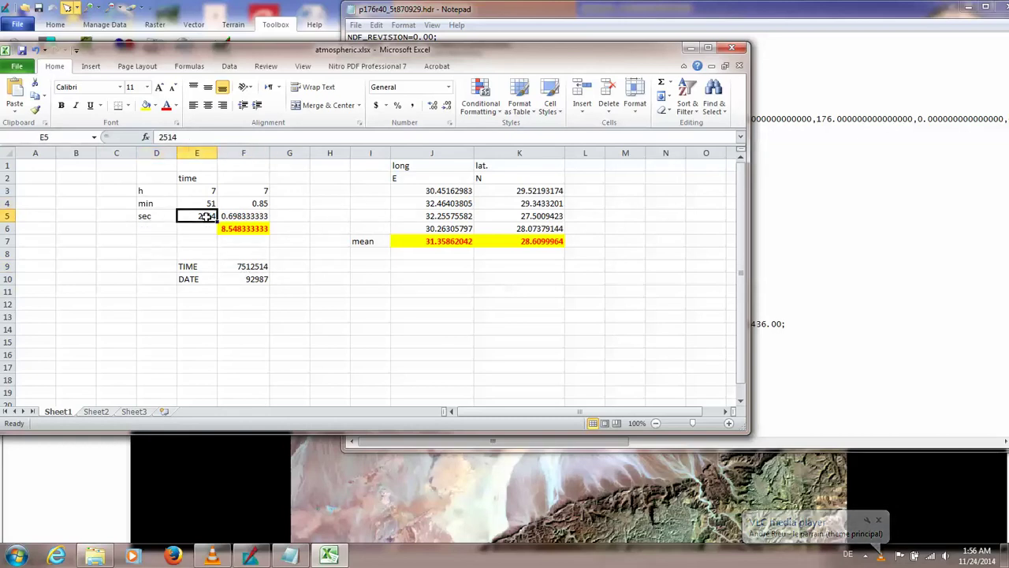
{"action": "left_click", "coordinate": [254, 267]}
{"action": "left_click_drag", "start_coordinate": [201, 192], "coordinate": [207, 216]}
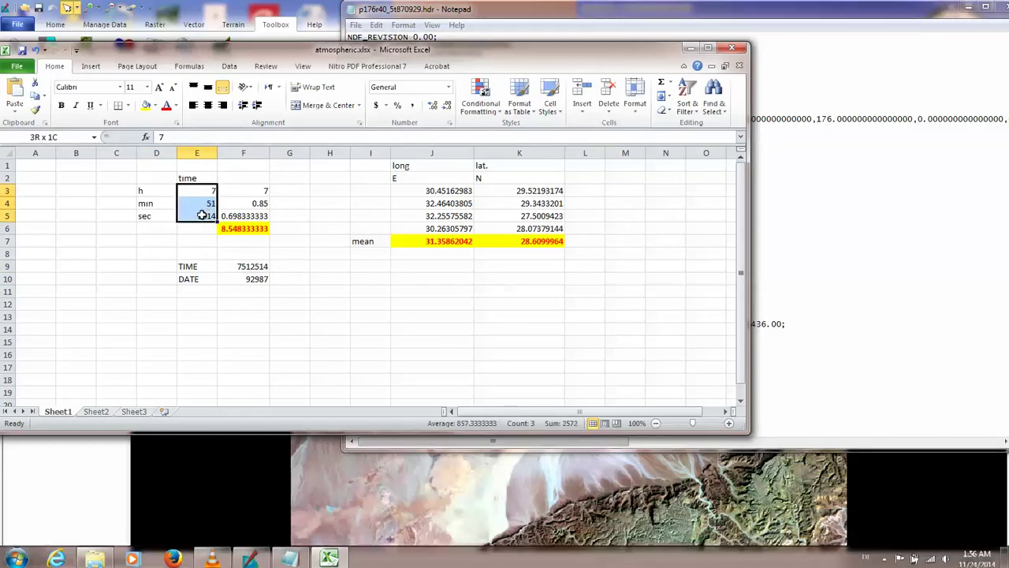
{"action": "left_click", "coordinate": [247, 266]}
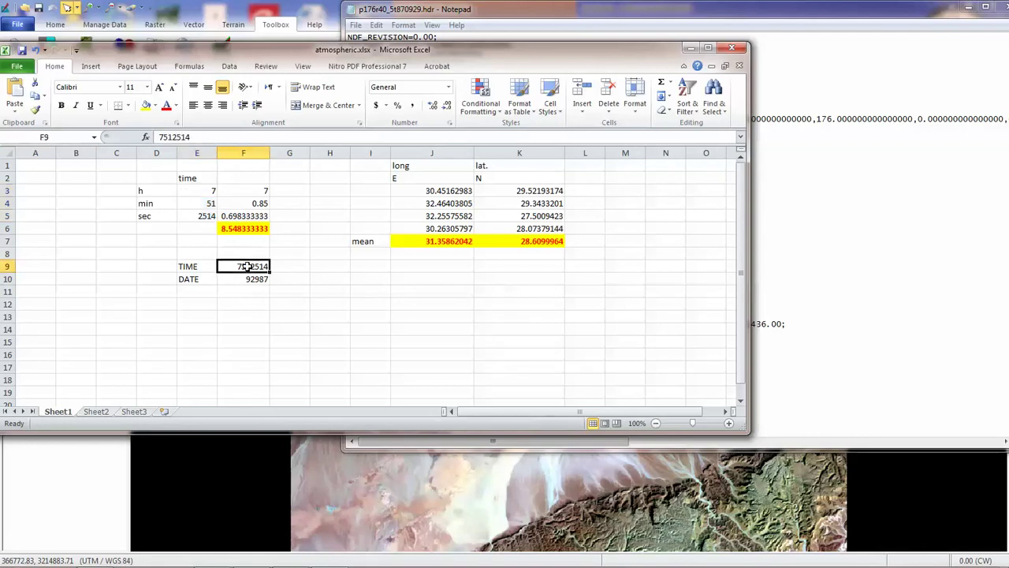
{"action": "left_click_drag", "start_coordinate": [213, 196], "coordinate": [207, 216]}
{"action": "left_click", "coordinate": [239, 266]}
Examine the decimal-hour formulas for the hours and minutes entries in F3 and F4.
{"action": "left_click", "coordinate": [199, 191]}
{"action": "left_click", "coordinate": [251, 191]}
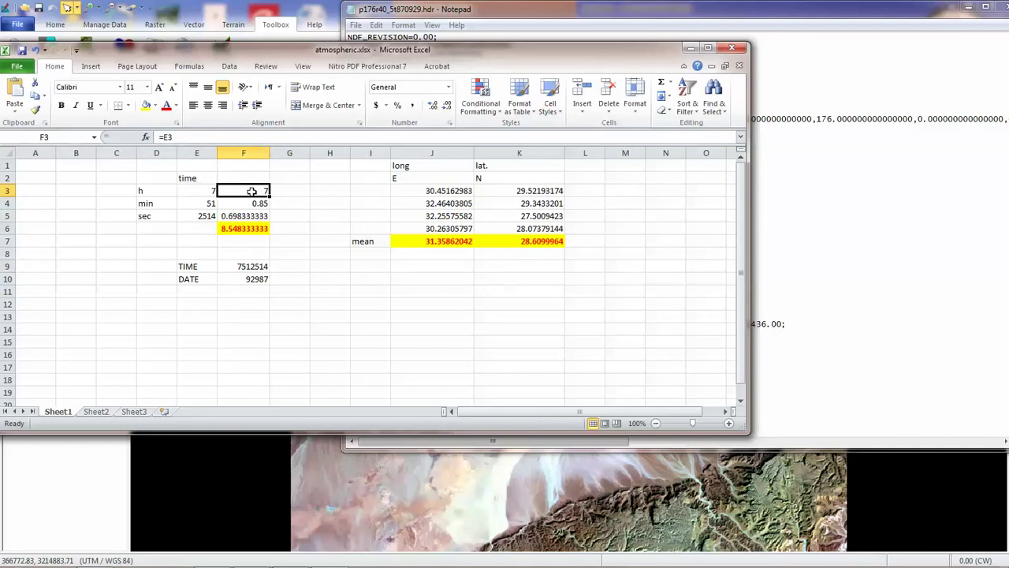
{"action": "left_click", "coordinate": [186, 194]}
{"action": "left_click", "coordinate": [239, 204]}
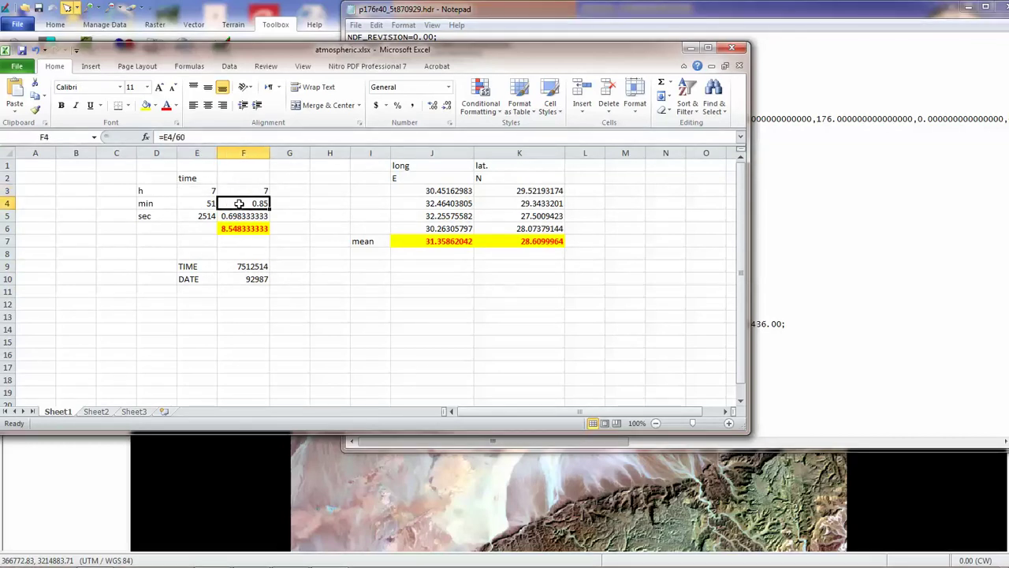
{"action": "left_click", "coordinate": [197, 204]}
{"action": "left_click", "coordinate": [248, 203]}
{"action": "left_click", "coordinate": [209, 203]}
{"action": "left_click", "coordinate": [250, 207]}
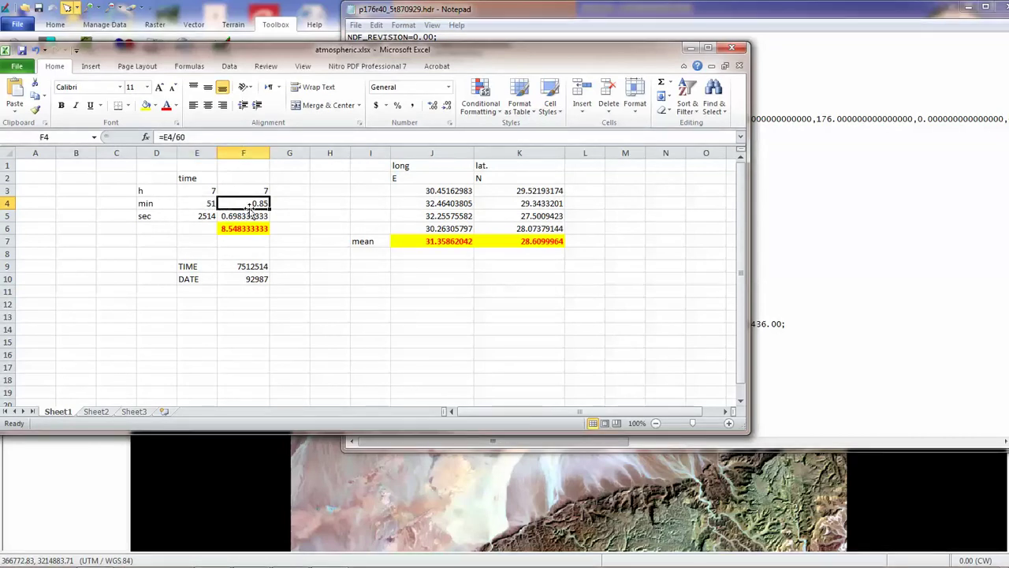
{"action": "left_click", "coordinate": [185, 138]}
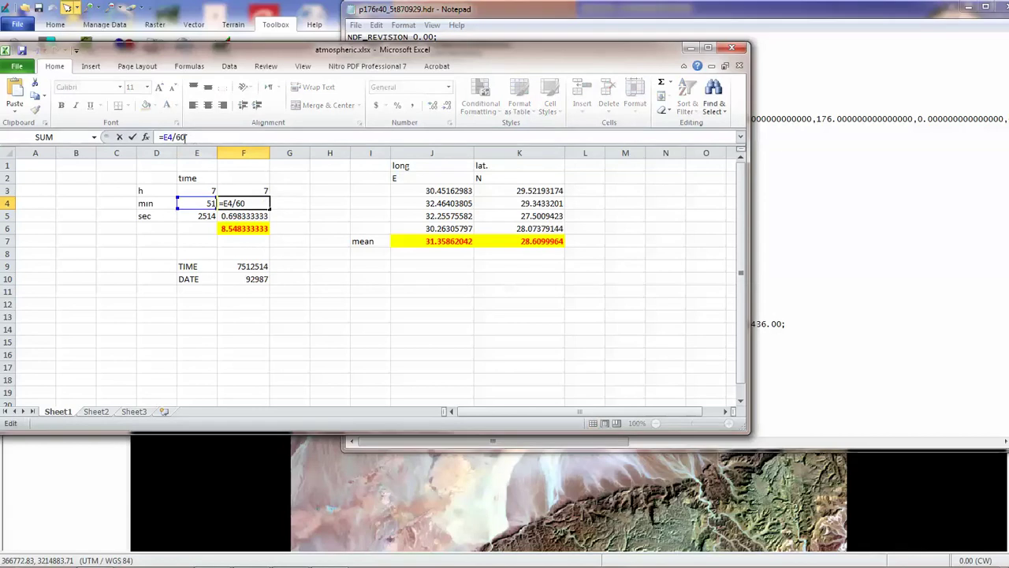
Examine the seconds conversion formula in F5 and the sum formula in F6.
{"action": "left_click", "coordinate": [235, 220]}
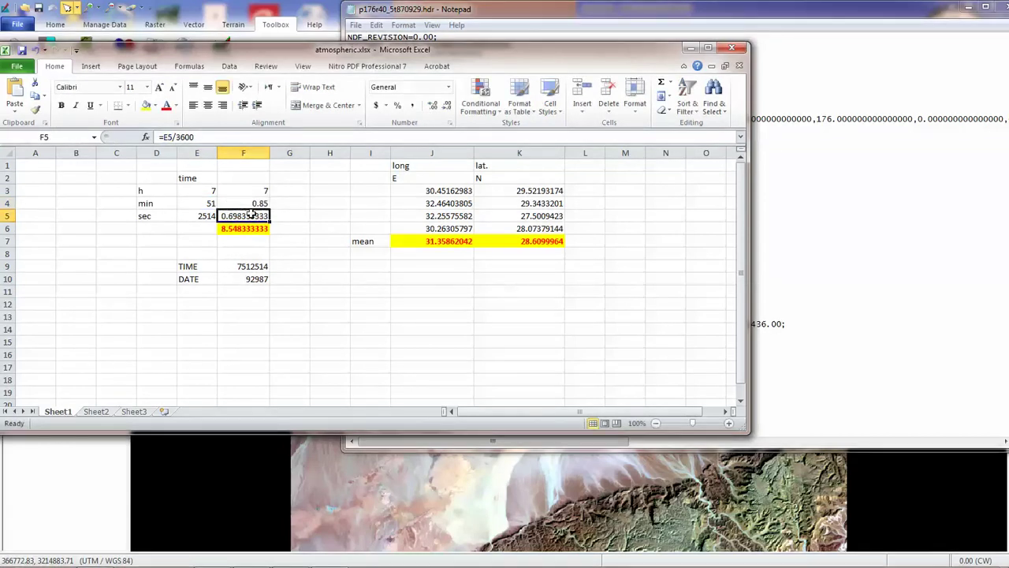
{"action": "double_click", "coordinate": [234, 216]}
{"action": "left_click", "coordinate": [232, 229]}
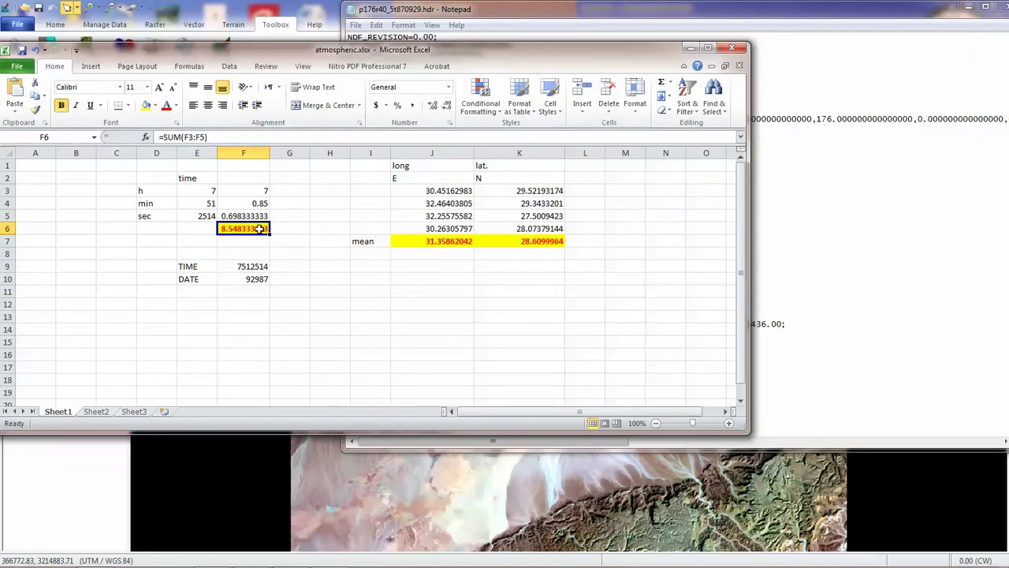
Label the summed decimal time "correct time" in D6 and widen column D to fit the label.
{"action": "left_click", "coordinate": [160, 228]}
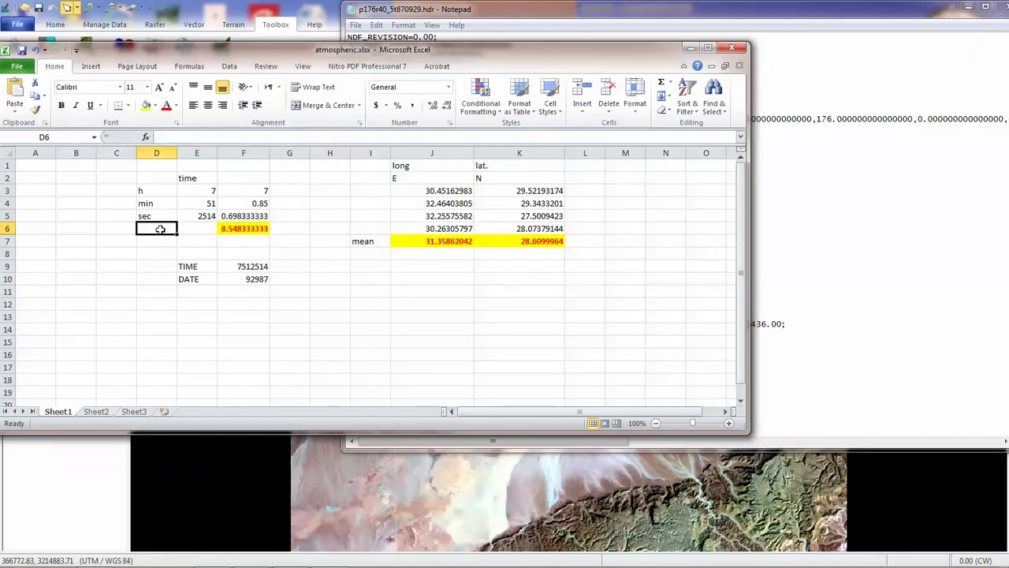
{"action": "type", "text": "ti"}
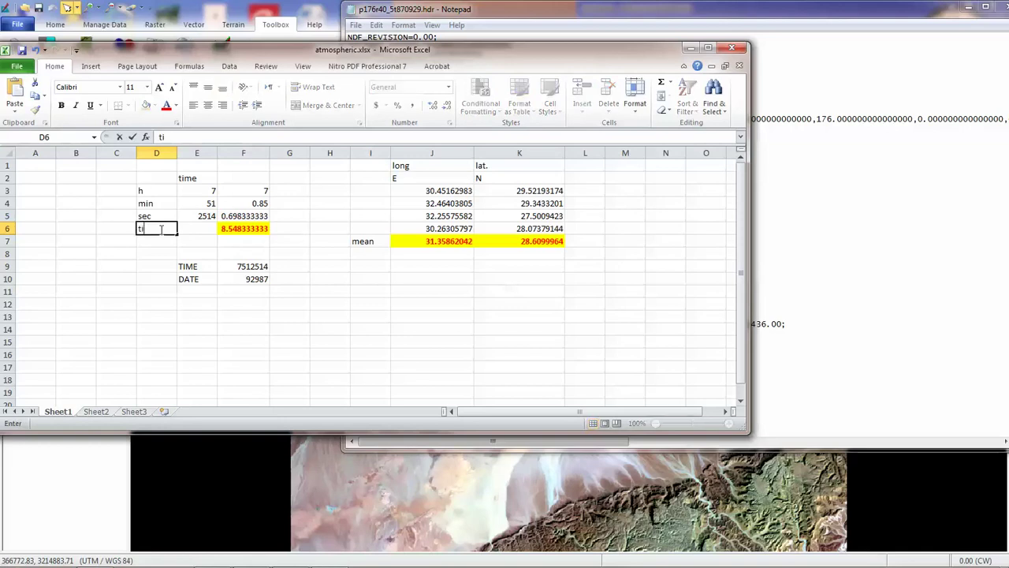
{"action": "key", "text": "Return"}
{"action": "left_click", "coordinate": [153, 228]}
{"action": "left_click", "coordinate": [222, 228]}
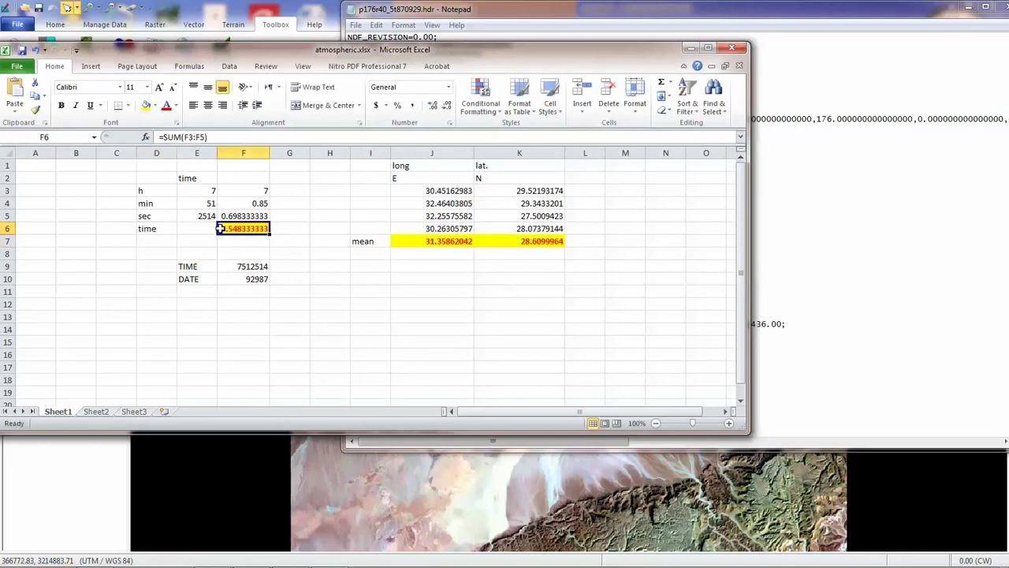
{"action": "double_click", "coordinate": [139, 228]}
{"action": "type", "text": "correct"}
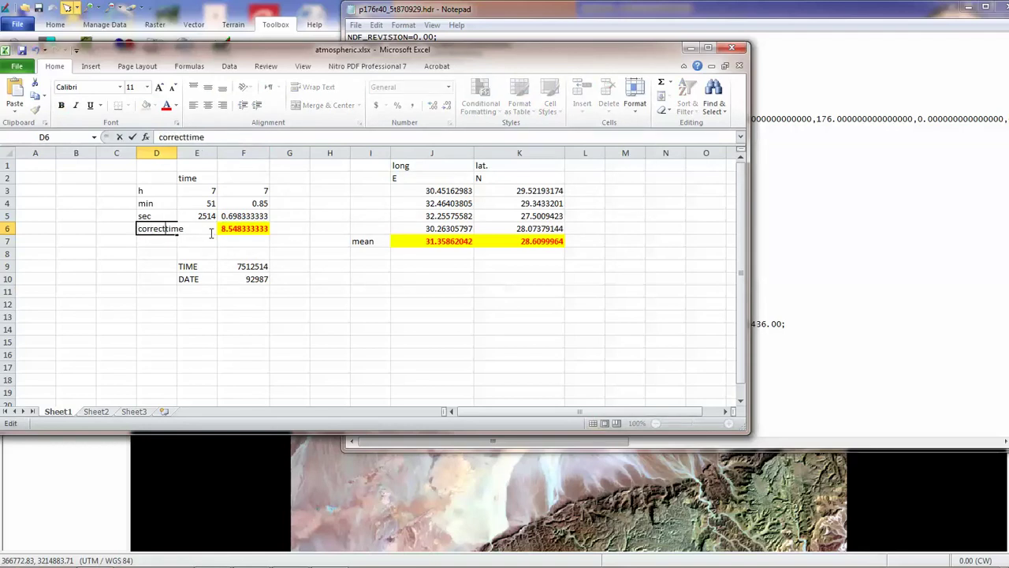
{"action": "key", "text": "Return"}
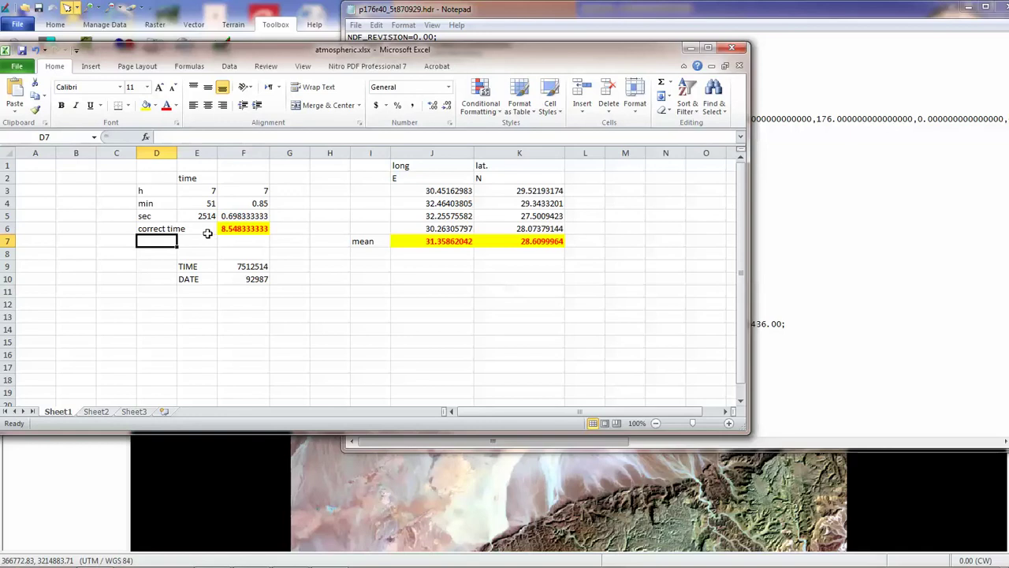
{"action": "left_click_drag", "start_coordinate": [178, 154], "coordinate": [194, 154]}
Copy the bold red-on-yellow formatting of F6 onto the "correct time" label in D6.
{"action": "left_click", "coordinate": [244, 230]}
{"action": "left_click", "coordinate": [35, 109]}
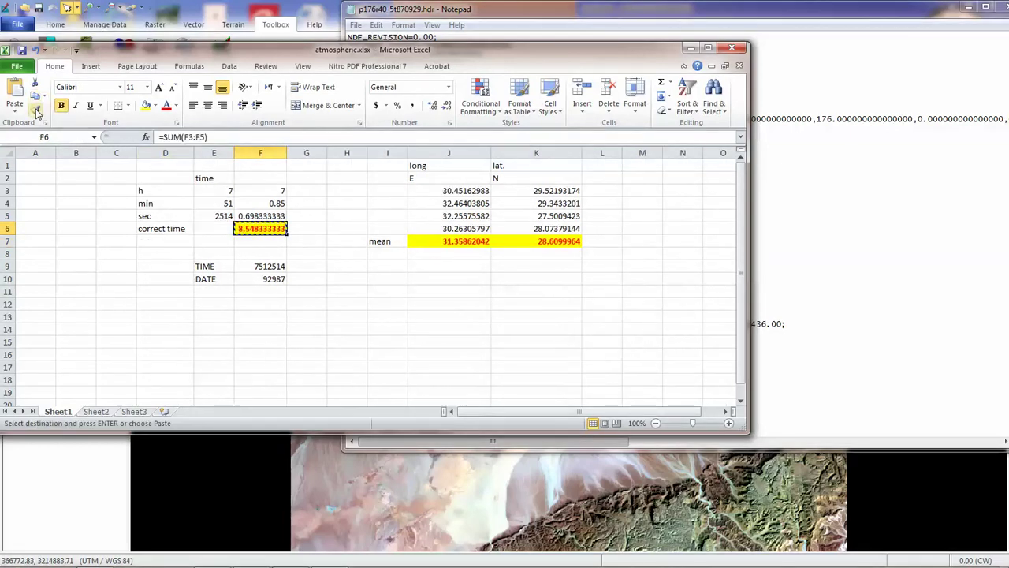
{"action": "left_click", "coordinate": [164, 229]}
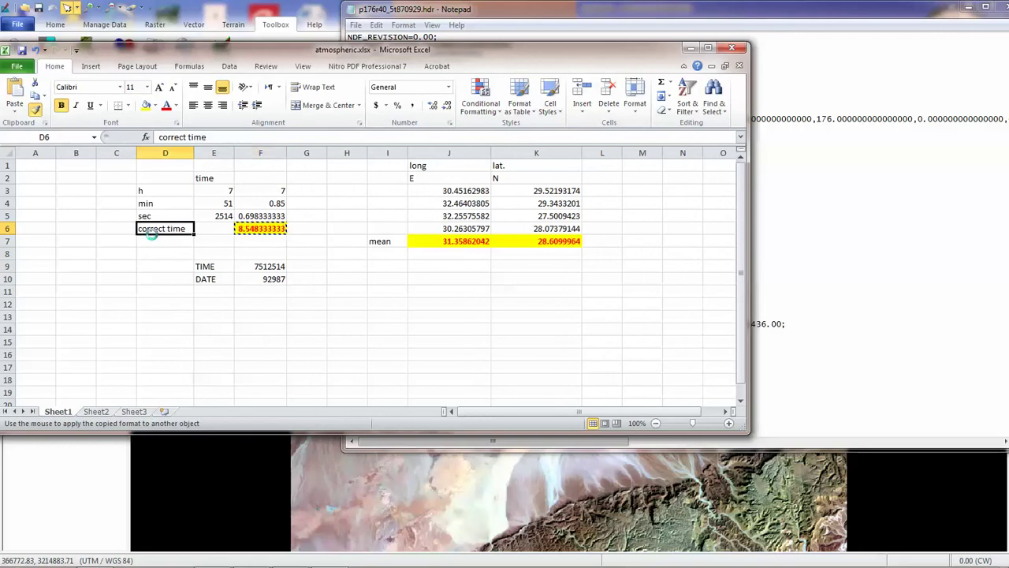
{"action": "left_click", "coordinate": [231, 232]}
{"action": "left_click", "coordinate": [261, 229]}
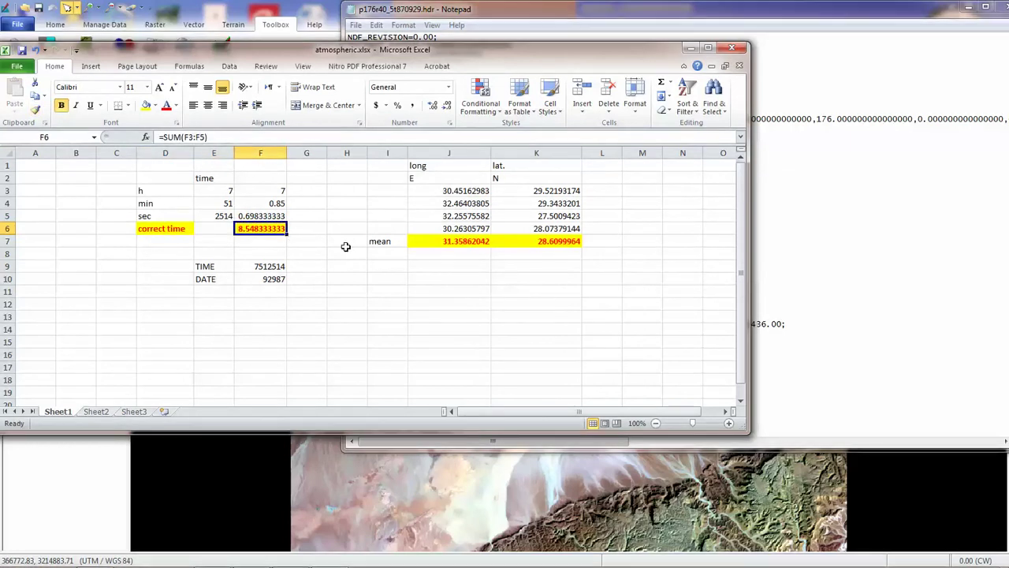
Copy the highlighted formatting of the mean longitude in J7 onto the mean label in I7.
{"action": "left_click", "coordinate": [179, 231]}
{"action": "left_click", "coordinate": [252, 228]}
{"action": "left_click", "coordinate": [454, 241]}
{"action": "left_click", "coordinate": [536, 243]}
{"action": "left_click", "coordinate": [426, 245]}
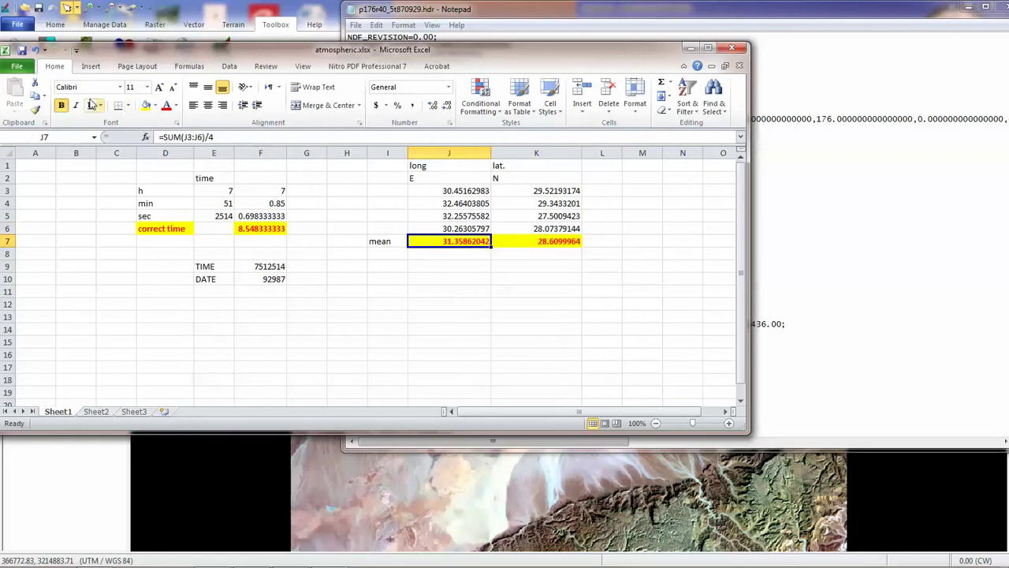
{"action": "left_click", "coordinate": [35, 109]}
{"action": "left_click", "coordinate": [380, 242]}
{"action": "left_click", "coordinate": [394, 264]}
Apply the highlighted formatting of F6 to the DATE label in E10.
{"action": "left_click", "coordinate": [239, 230]}
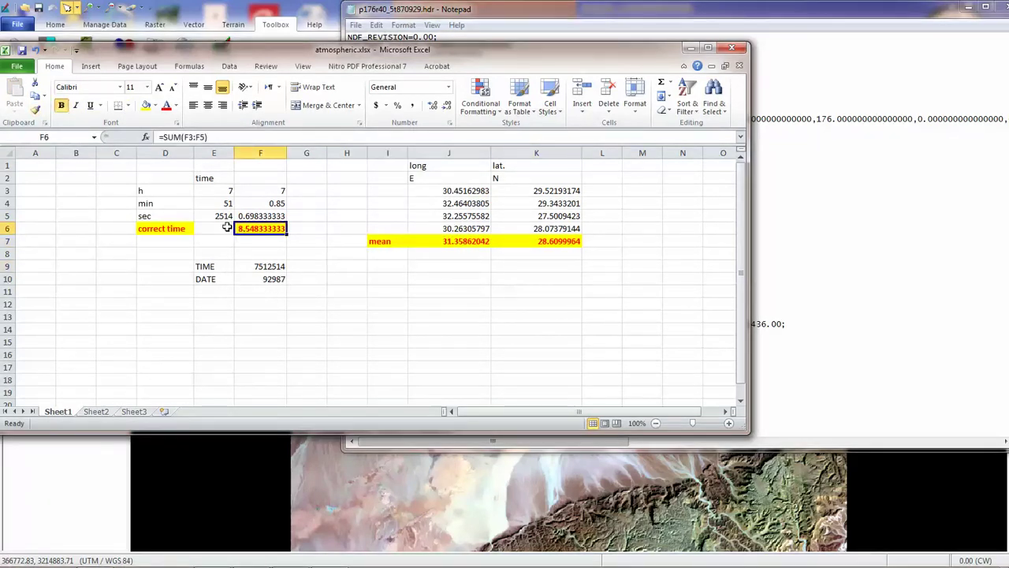
{"action": "left_click", "coordinate": [34, 109]}
{"action": "left_click", "coordinate": [219, 281]}
{"action": "left_click", "coordinate": [260, 285]}
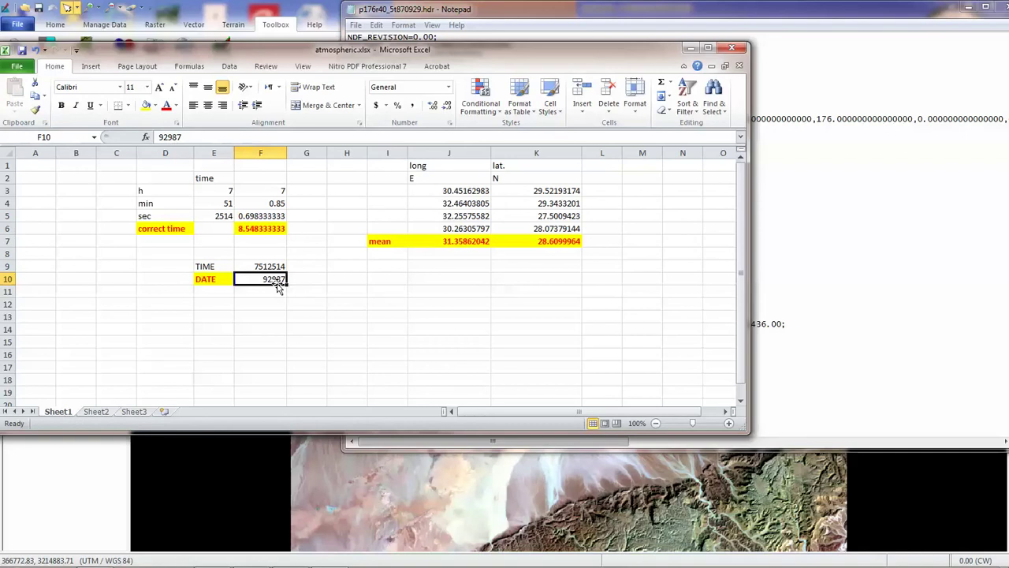
Enter the acquisition date 29.09.1987 in G10 and move it into F10, replacing the raw date value.
{"action": "left_click", "coordinate": [303, 279]}
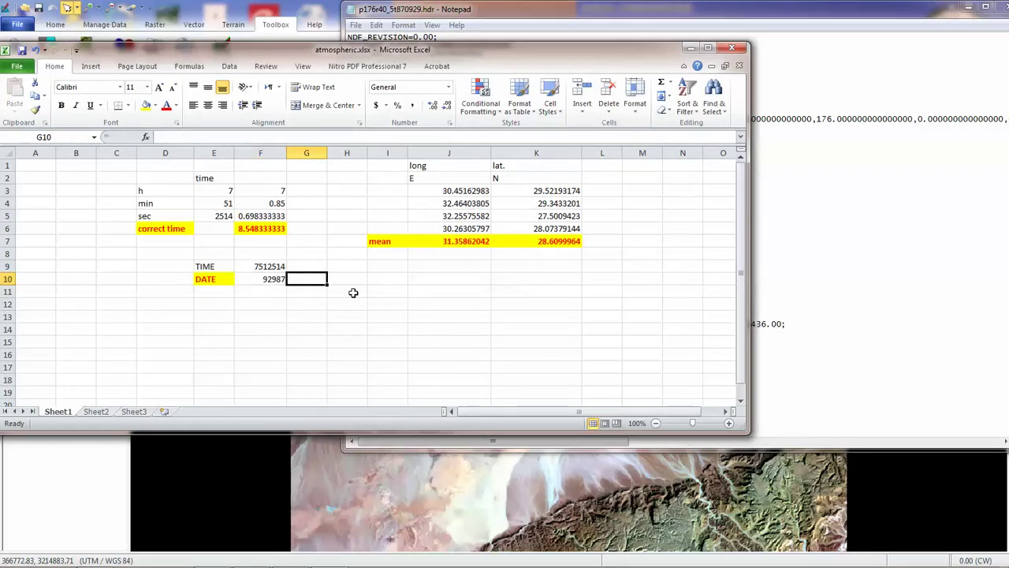
{"action": "type", "text": "29.09.1987"}
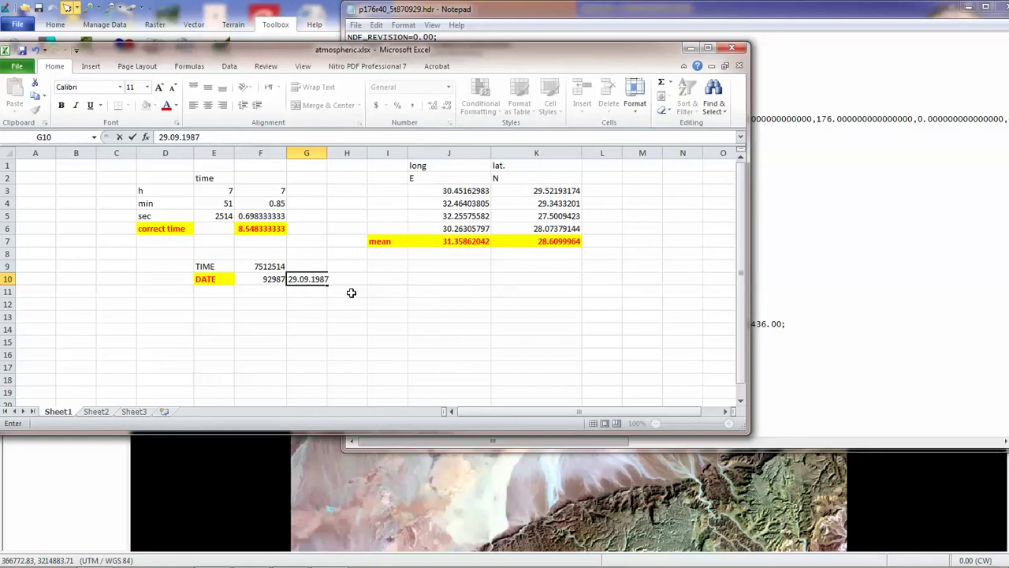
{"action": "key", "text": "Return"}
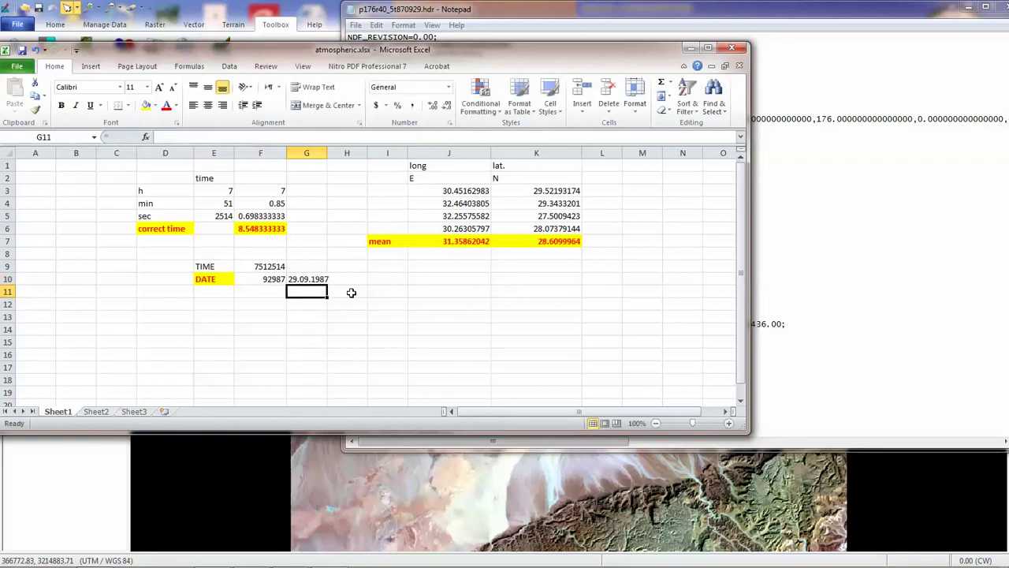
{"action": "left_click", "coordinate": [291, 279]}
{"action": "right_click", "coordinate": [291, 279]}
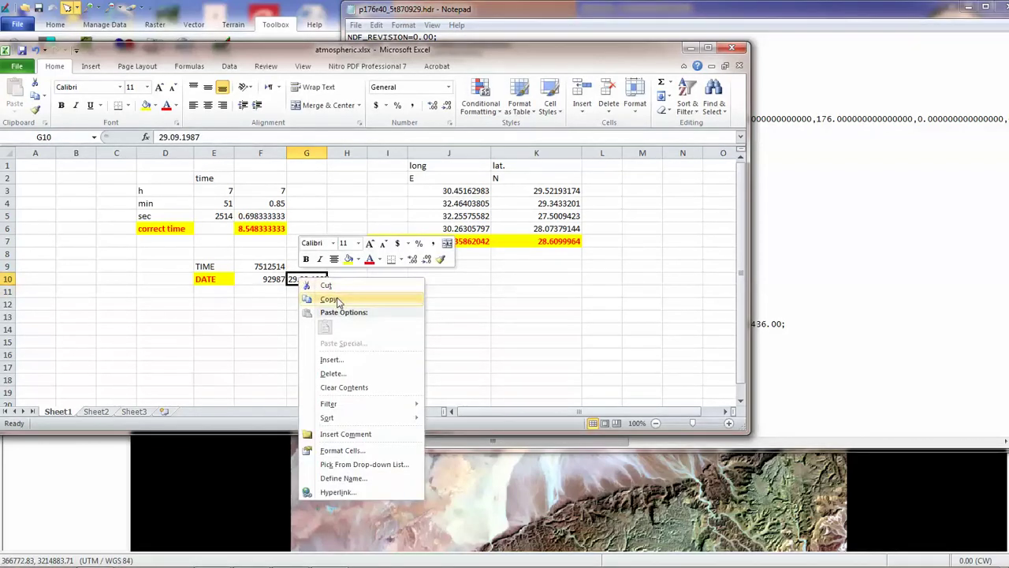
{"action": "left_click", "coordinate": [323, 284]}
{"action": "right_click", "coordinate": [282, 281]}
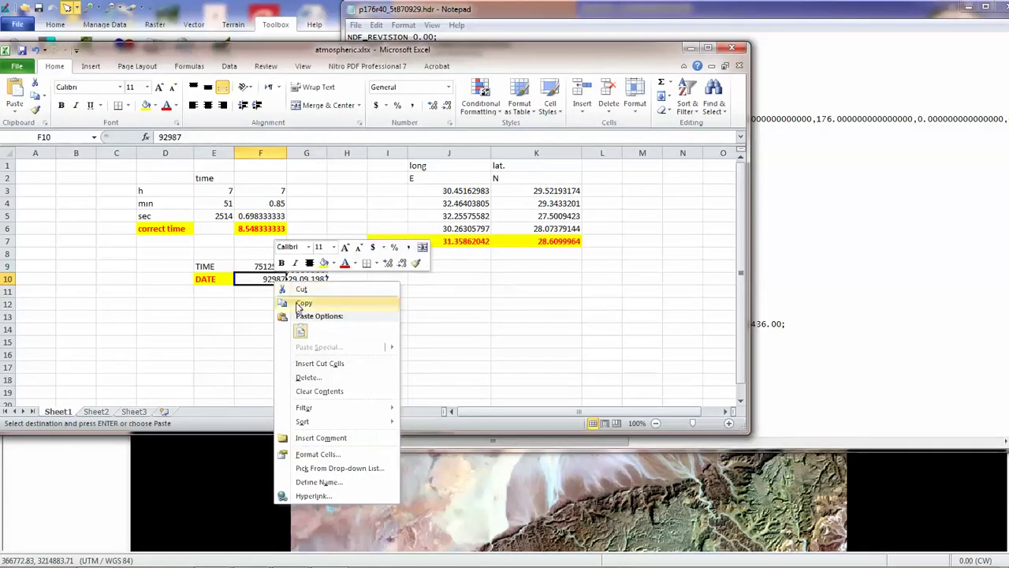
{"action": "left_click", "coordinate": [301, 332]}
Copy the DATE label's highlighted formatting onto the date in F10.
{"action": "left_click", "coordinate": [219, 282]}
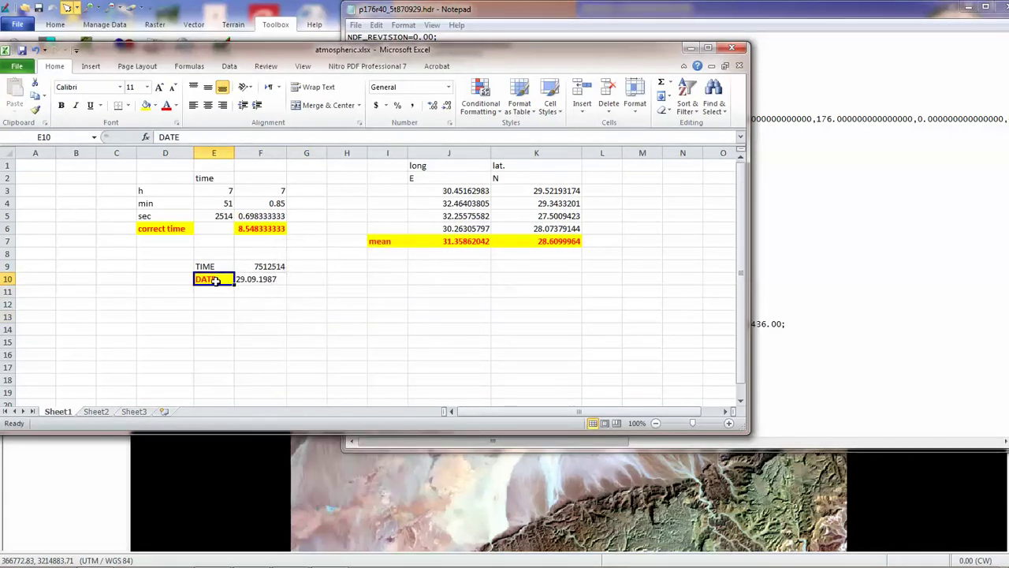
{"action": "left_click", "coordinate": [35, 109]}
{"action": "left_click", "coordinate": [256, 279]}
{"action": "left_click", "coordinate": [340, 294]}
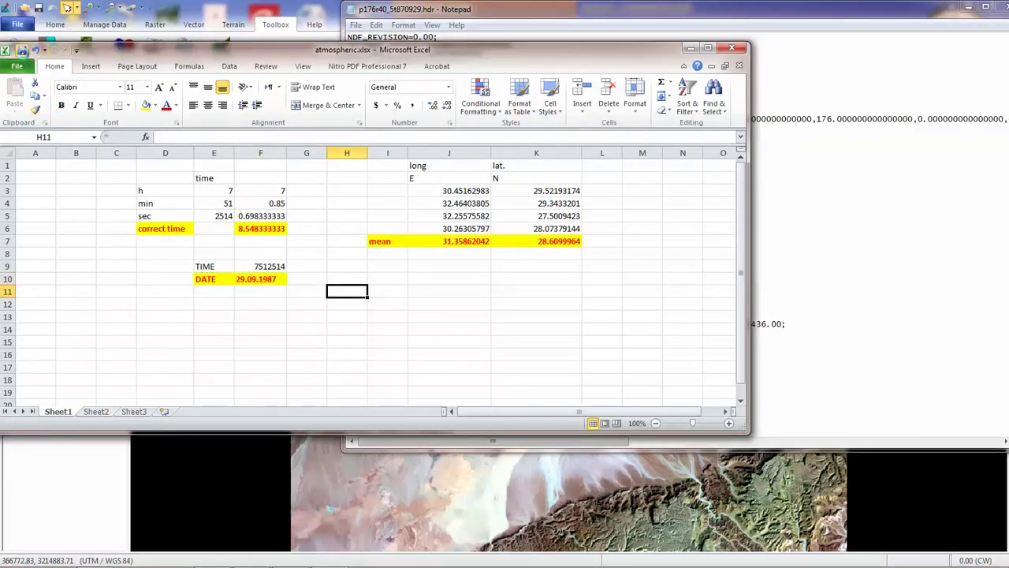
Close the header file p176r40_5t870929.hdr and switch to ERDAS IMAGINE.
{"action": "left_click", "coordinate": [737, 22]}
{"action": "left_click_drag", "start_coordinate": [791, 14], "coordinate": [585, 53]}
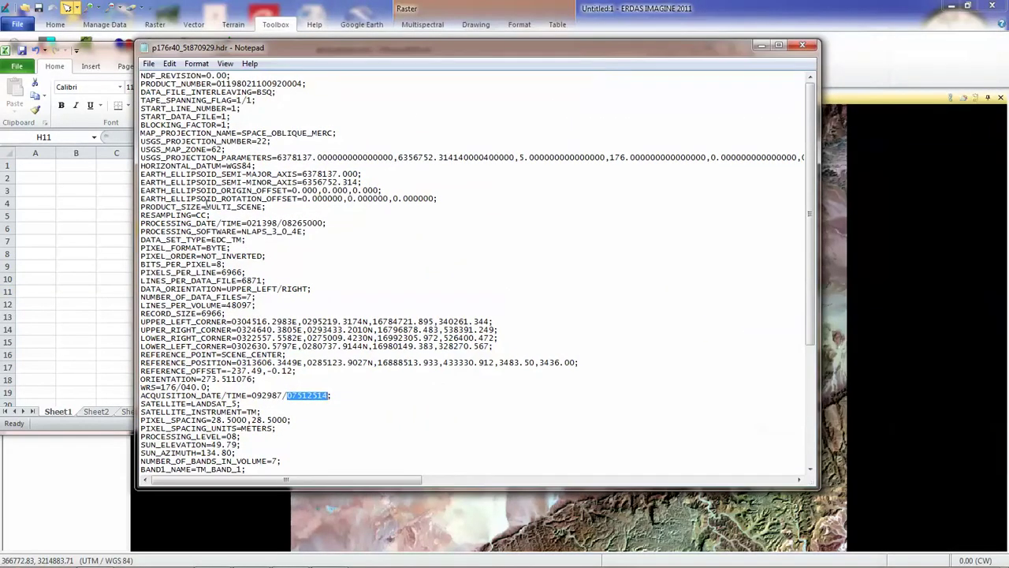
{"action": "left_click", "coordinate": [796, 49]}
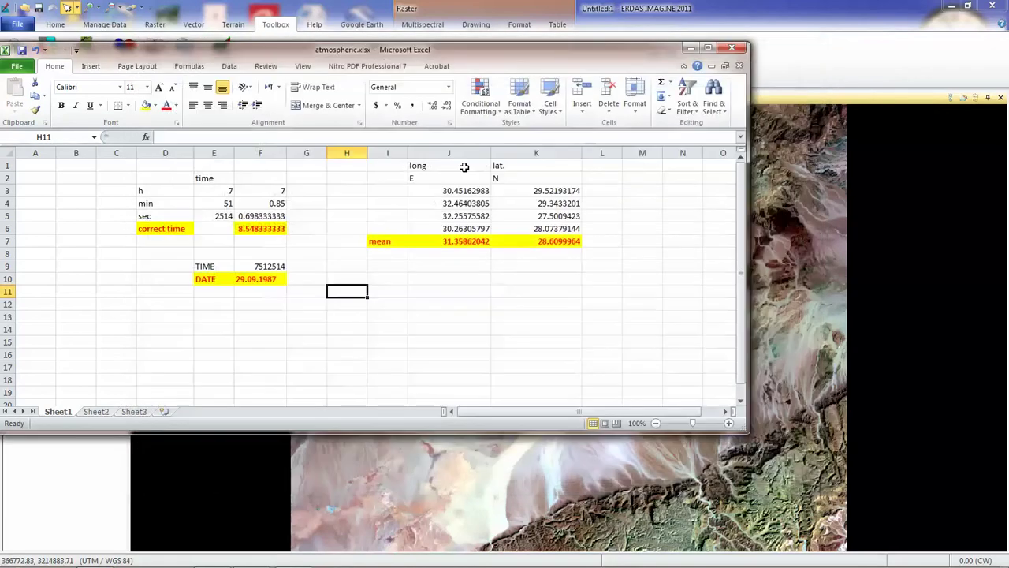
{"action": "left_click", "coordinate": [788, 31]}
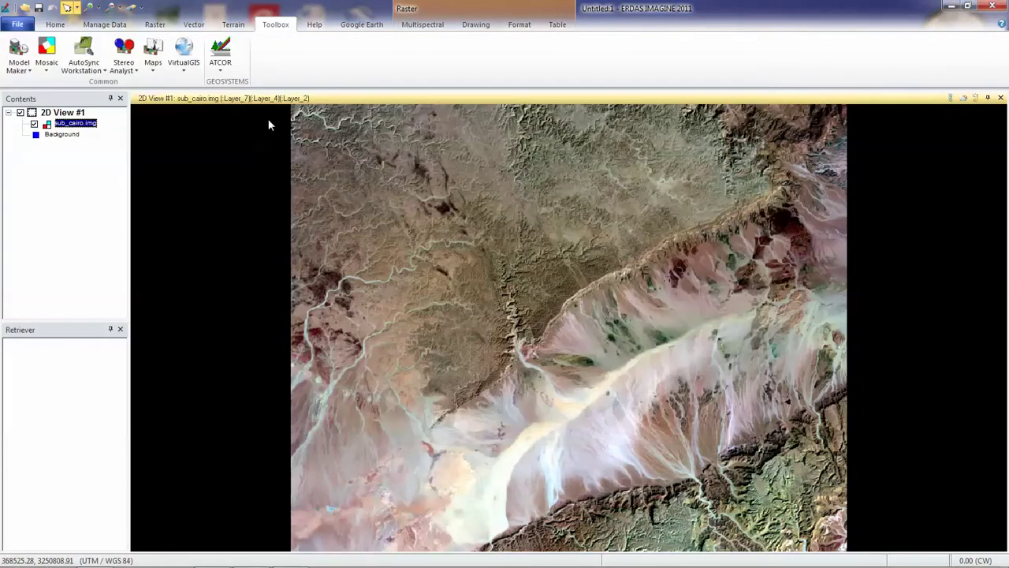
Start the ATCOR2 Workstation and choose to create a new ATCOR2 project.
{"action": "left_click", "coordinate": [222, 74]}
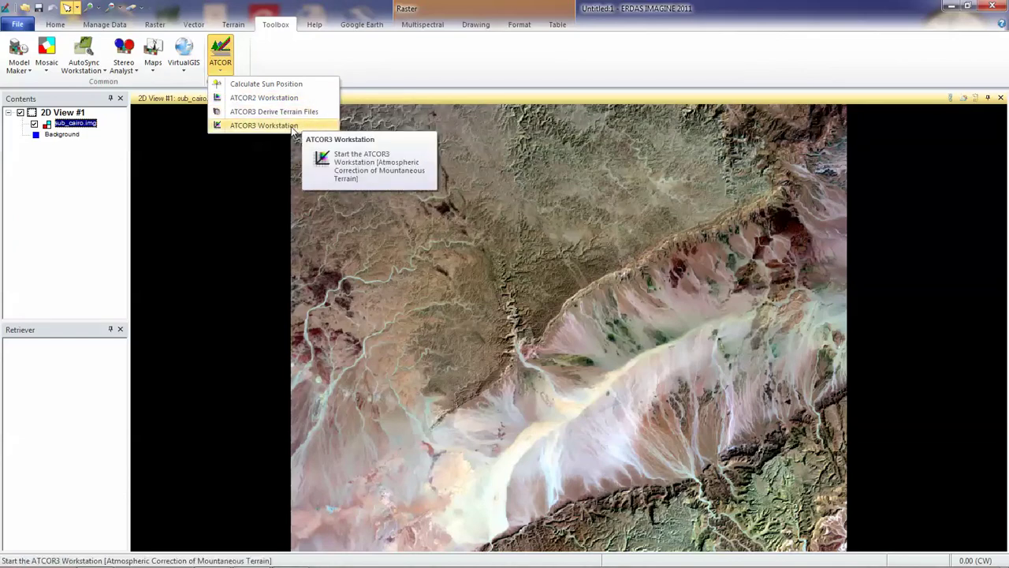
{"action": "left_click", "coordinate": [297, 98]}
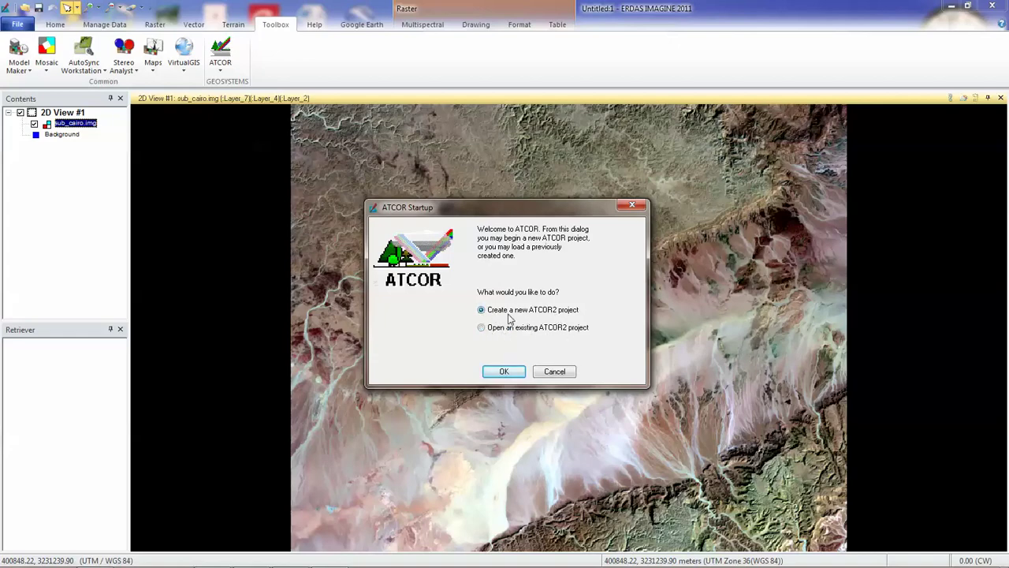
{"action": "left_click", "coordinate": [507, 371]}
Create the ATCOR report file in the results folder, named with the author's surname followed by _Project.
{"action": "left_click", "coordinate": [408, 209]}
{"action": "left_click", "coordinate": [418, 282]}
{"action": "double_click", "coordinate": [467, 228]}
{"action": "double_click", "coordinate": [414, 225]}
{"action": "double_click", "coordinate": [374, 224]}
{"action": "left_click", "coordinate": [418, 351]}
{"action": "type", "text": "Moawad_Project"}
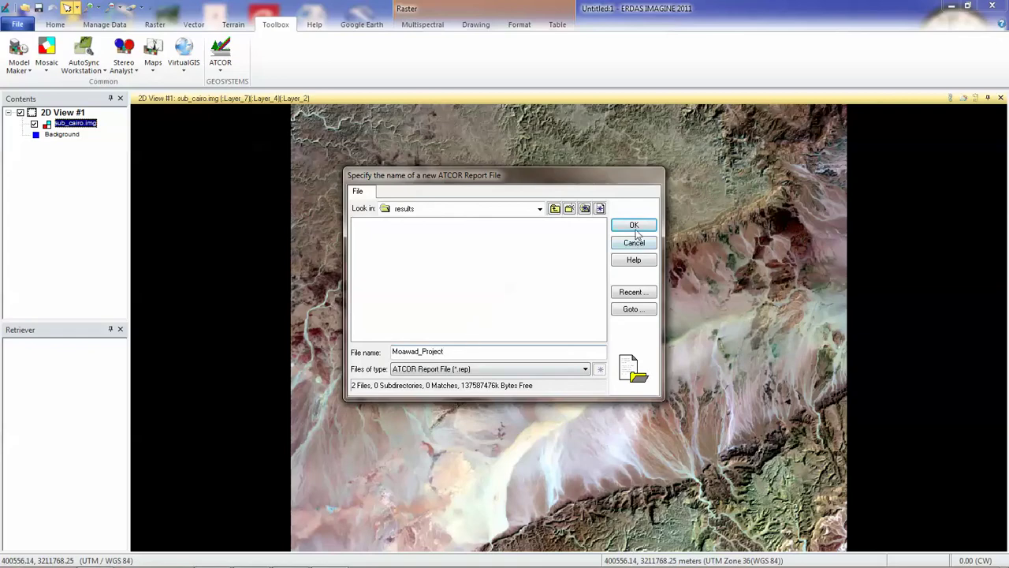
{"action": "left_click", "coordinate": [634, 226]}
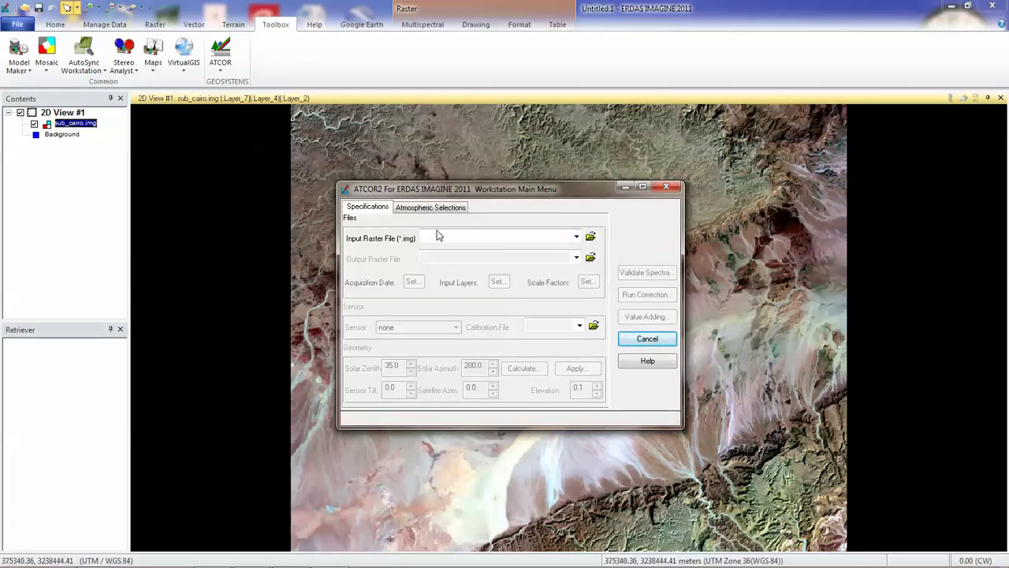
{"action": "left_click", "coordinate": [79, 128]}
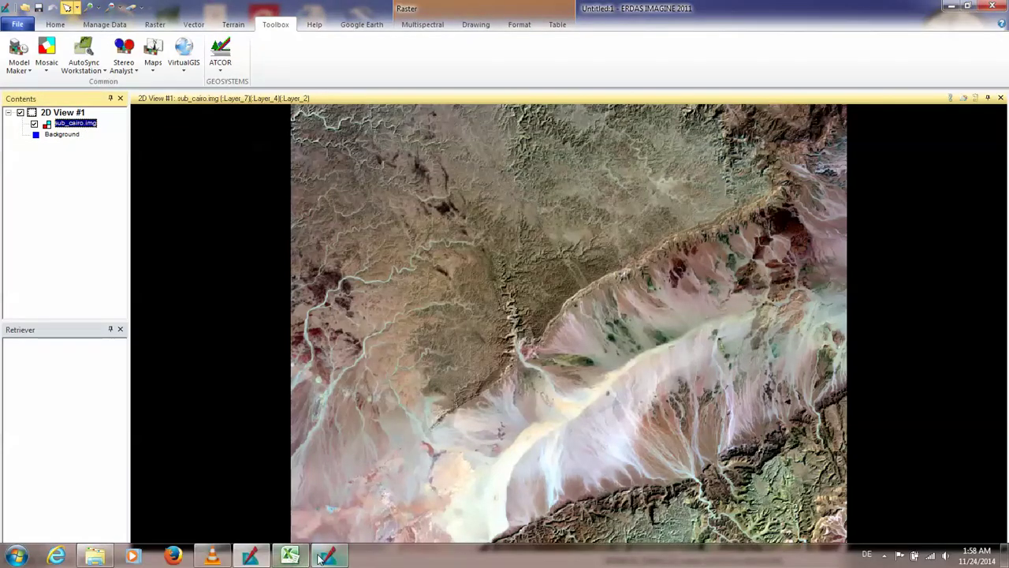
Load sub_cairo.img from the results folder inside D:, Glala, atmospehric_correction as the ATCOR2 input raster file.
{"action": "left_click", "coordinate": [328, 556]}
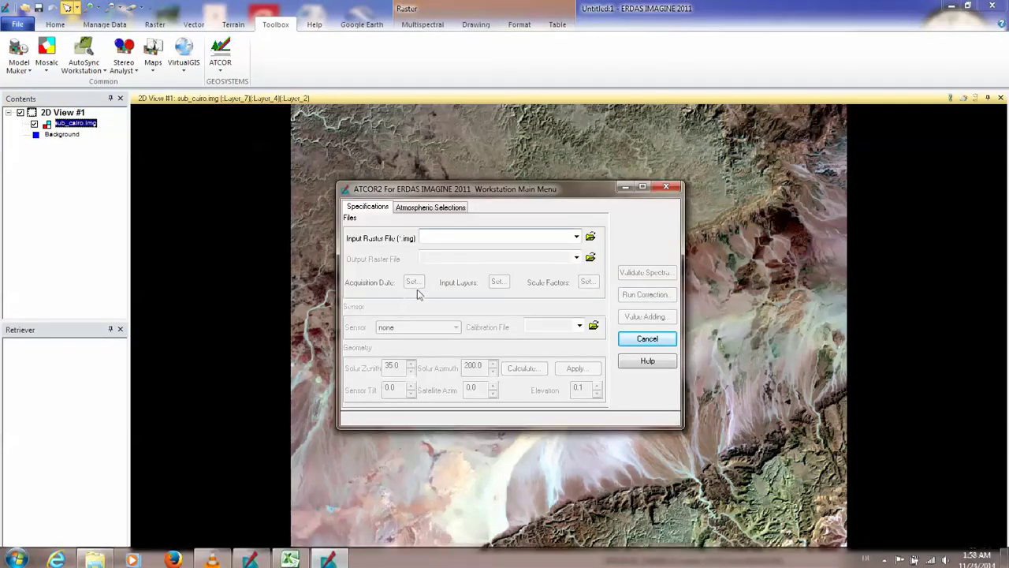
{"action": "left_click", "coordinate": [590, 236]}
{"action": "left_click", "coordinate": [446, 229]}
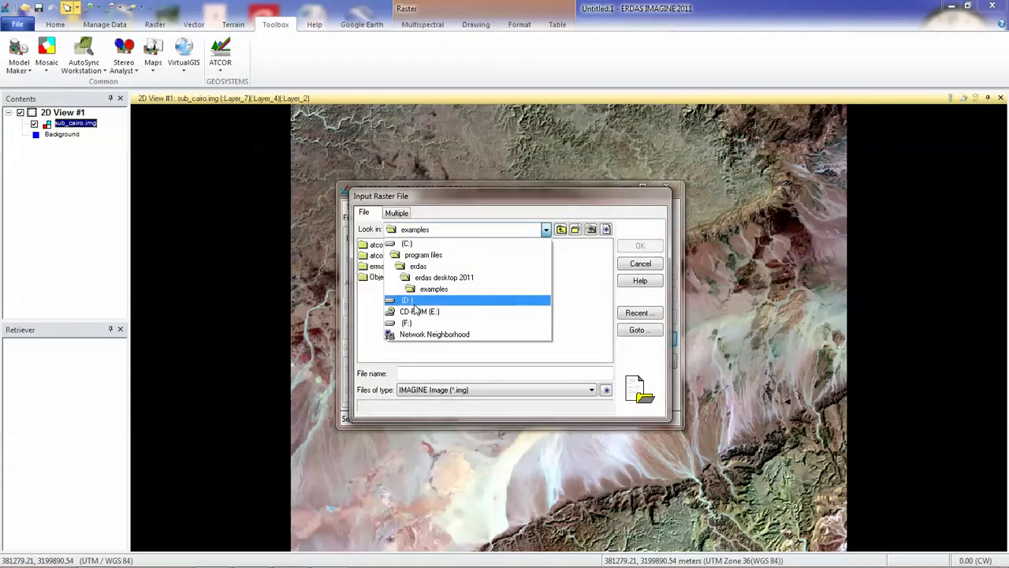
{"action": "left_click", "coordinate": [415, 297]}
{"action": "double_click", "coordinate": [485, 246]}
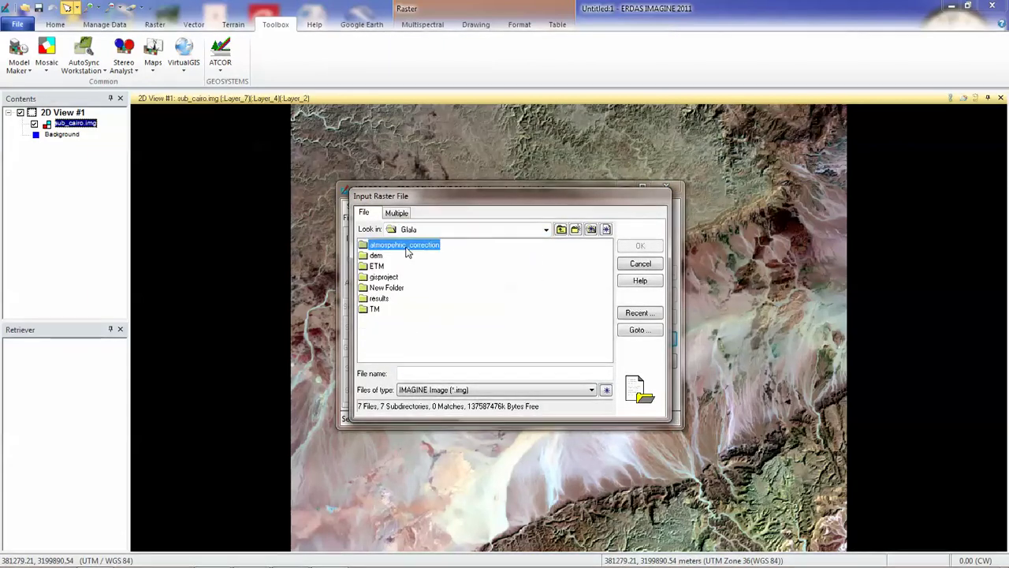
{"action": "double_click", "coordinate": [407, 245]}
{"action": "left_click", "coordinate": [385, 247]}
{"action": "double_click", "coordinate": [380, 246]}
{"action": "left_click", "coordinate": [384, 245]}
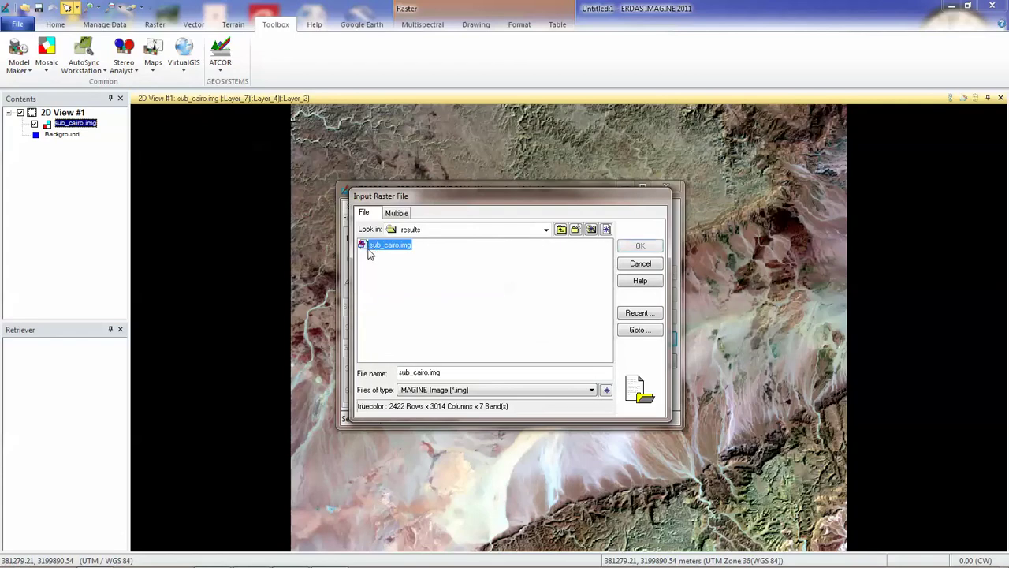
{"action": "left_click", "coordinate": [402, 256]}
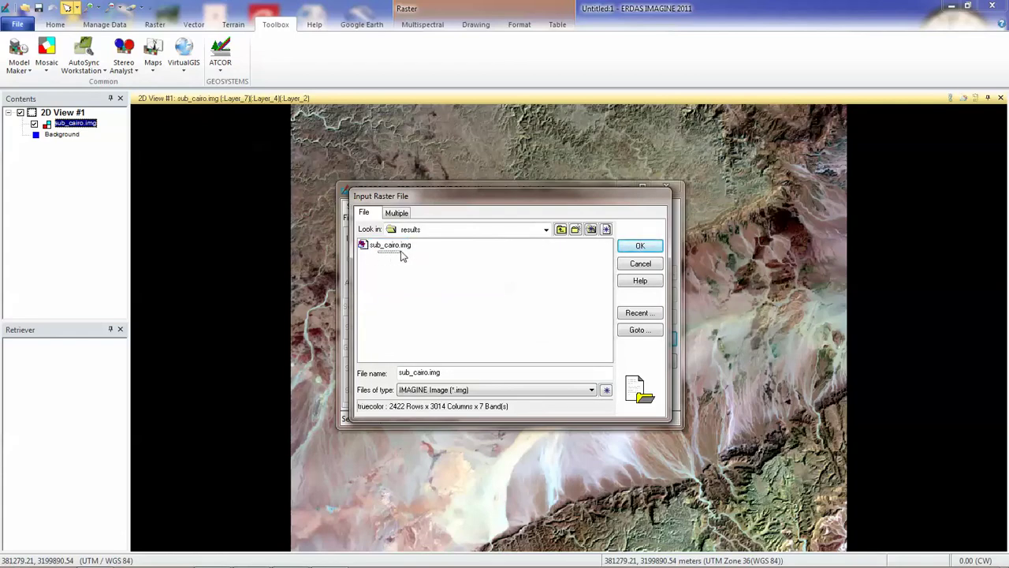
{"action": "left_click", "coordinate": [402, 255]}
{"action": "left_click", "coordinate": [639, 245]}
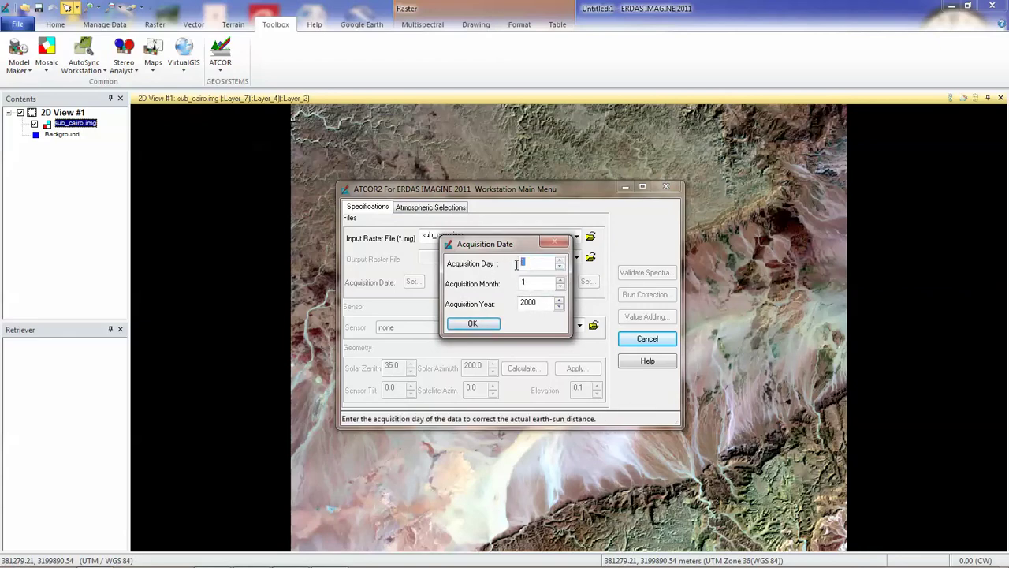
Set the acquisition day to 29 and the acquisition month to 9.
{"action": "left_click", "coordinate": [559, 260]}
{"action": "left_click", "coordinate": [560, 261]}
{"action": "left_click", "coordinate": [560, 260]}
{"action": "left_click", "coordinate": [560, 260]}
{"action": "left_click", "coordinate": [560, 260]}
{"action": "left_click", "coordinate": [560, 261]}
{"action": "left_click", "coordinate": [560, 260]}
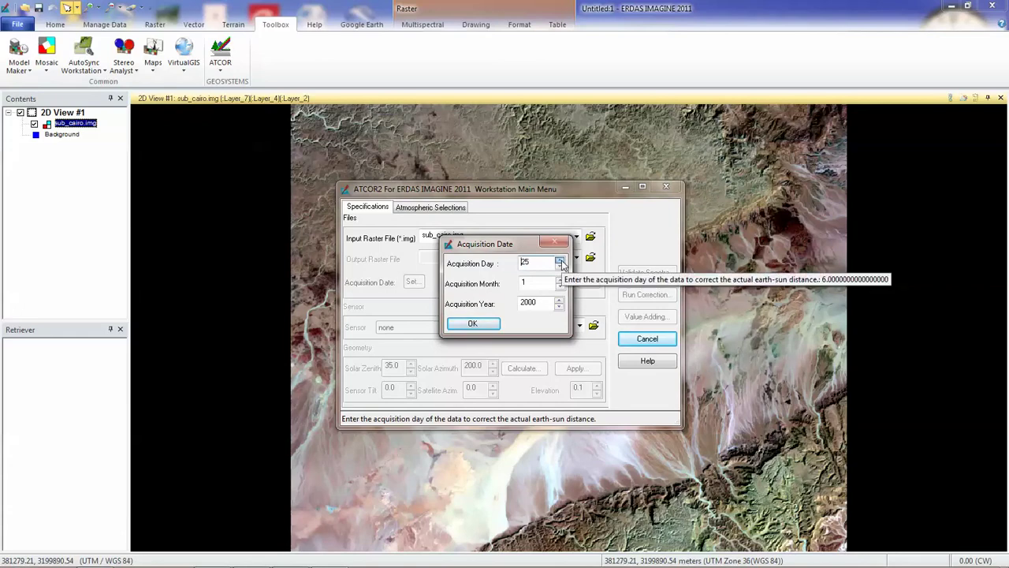
{"action": "left_click", "coordinate": [541, 287]}
{"action": "left_click", "coordinate": [560, 280]}
{"action": "left_click", "coordinate": [560, 280]}
{"action": "left_click", "coordinate": [560, 280]}
{"action": "left_click", "coordinate": [560, 280]}
{"action": "left_click", "coordinate": [560, 280]}
{"action": "left_click", "coordinate": [560, 280]}
Set the acquisition year to 1987 and accept the acquisition date.
{"action": "left_click", "coordinate": [542, 306]}
{"action": "left_click", "coordinate": [560, 307]}
{"action": "left_click", "coordinate": [560, 308]}
{"action": "left_click", "coordinate": [560, 308]}
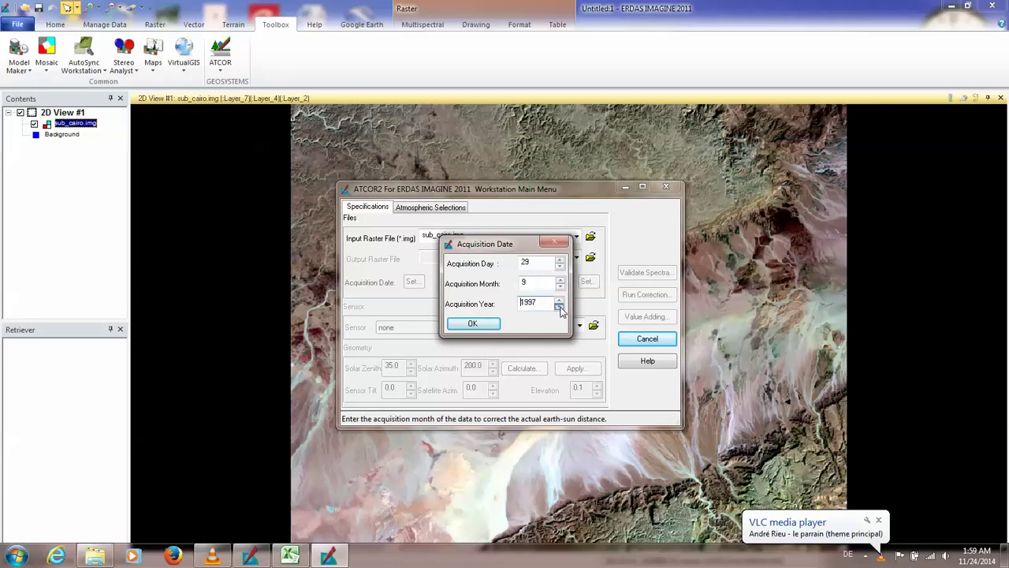
{"action": "left_click", "coordinate": [560, 308]}
{"action": "left_click", "coordinate": [560, 308]}
{"action": "left_click", "coordinate": [560, 307]}
{"action": "left_click", "coordinate": [560, 308]}
{"action": "left_click", "coordinate": [559, 308]}
{"action": "left_click", "coordinate": [560, 307]}
{"action": "left_click", "coordinate": [560, 308]}
{"action": "left_click", "coordinate": [560, 307]}
{"action": "left_click", "coordinate": [560, 308]}
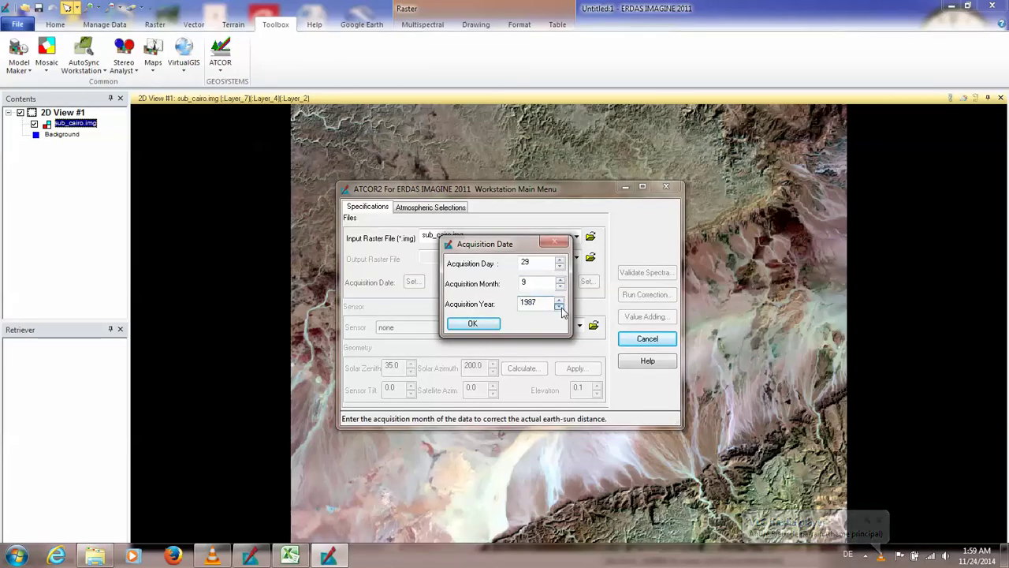
{"action": "left_click", "coordinate": [475, 323]}
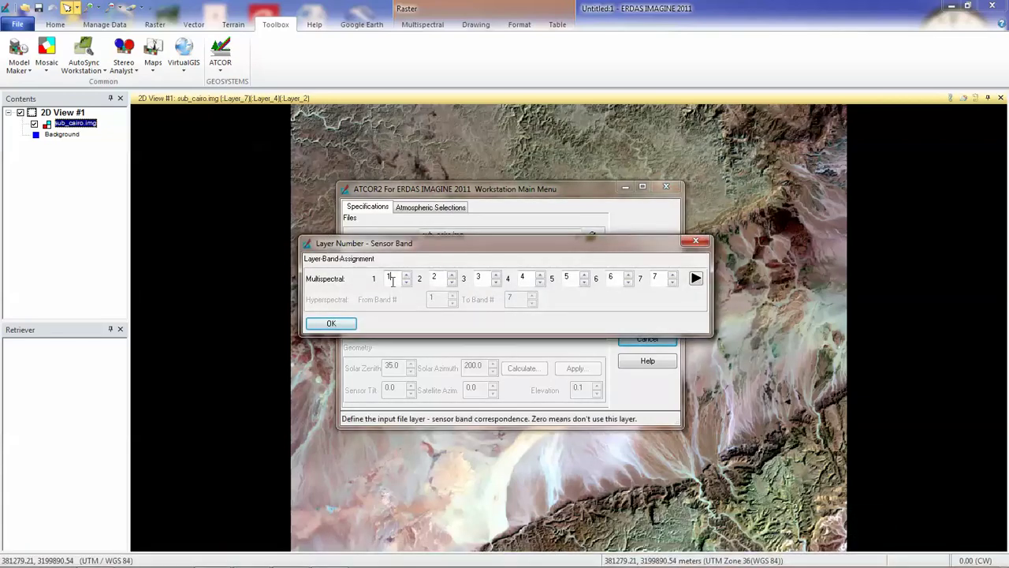
Accept the one-to-one assignment of layers 1 to 7 to sensor bands and the default output scale factors.
{"action": "left_click", "coordinate": [438, 278]}
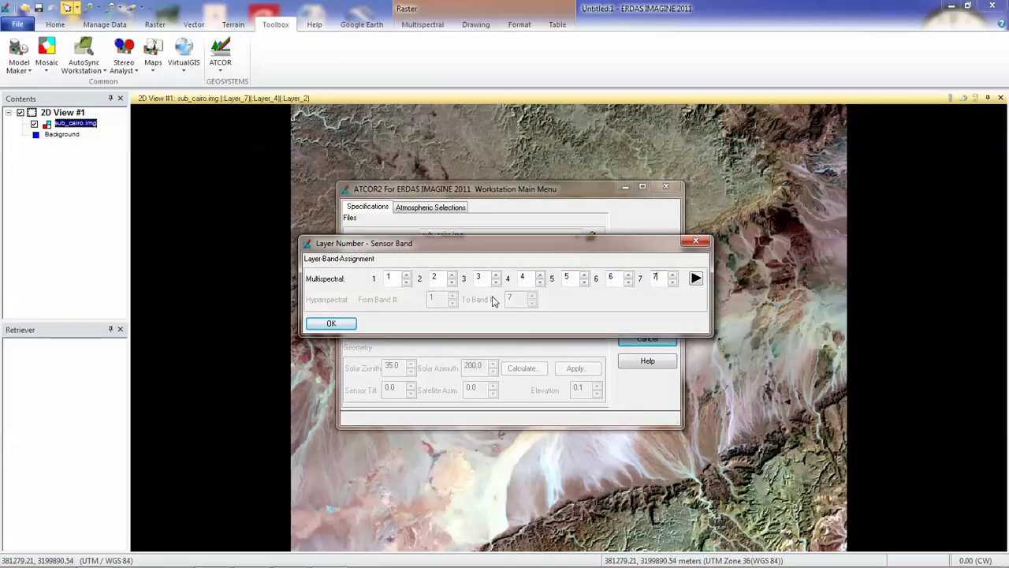
{"action": "left_click", "coordinate": [331, 324]}
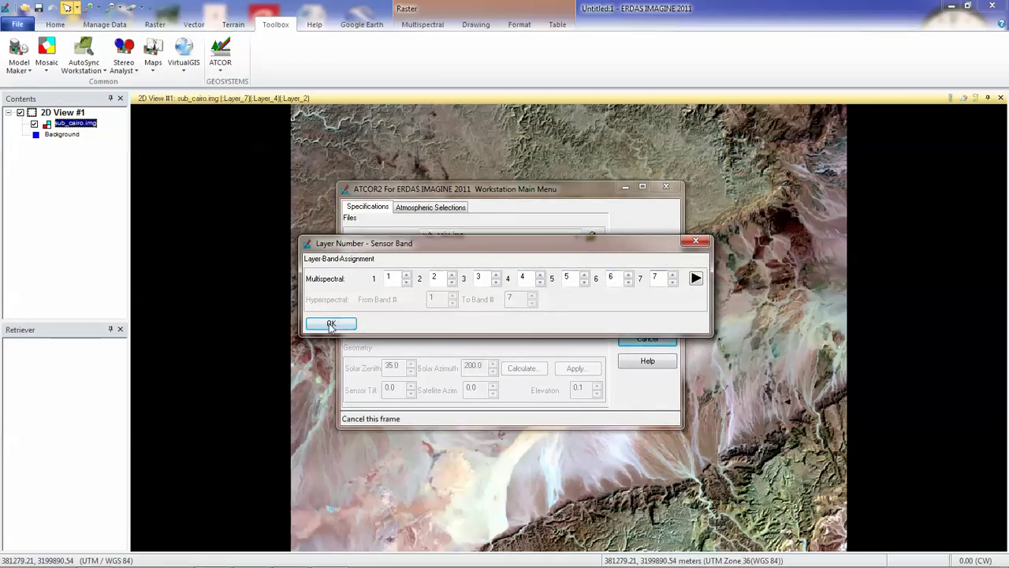
{"action": "left_click", "coordinate": [502, 285]}
{"action": "left_click", "coordinate": [501, 286]}
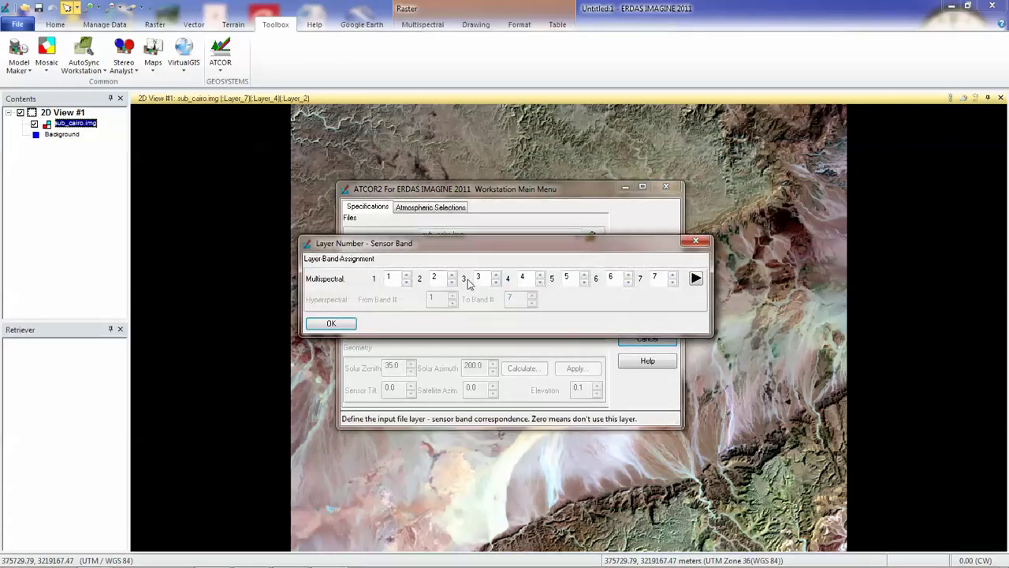
{"action": "left_click", "coordinate": [333, 324]}
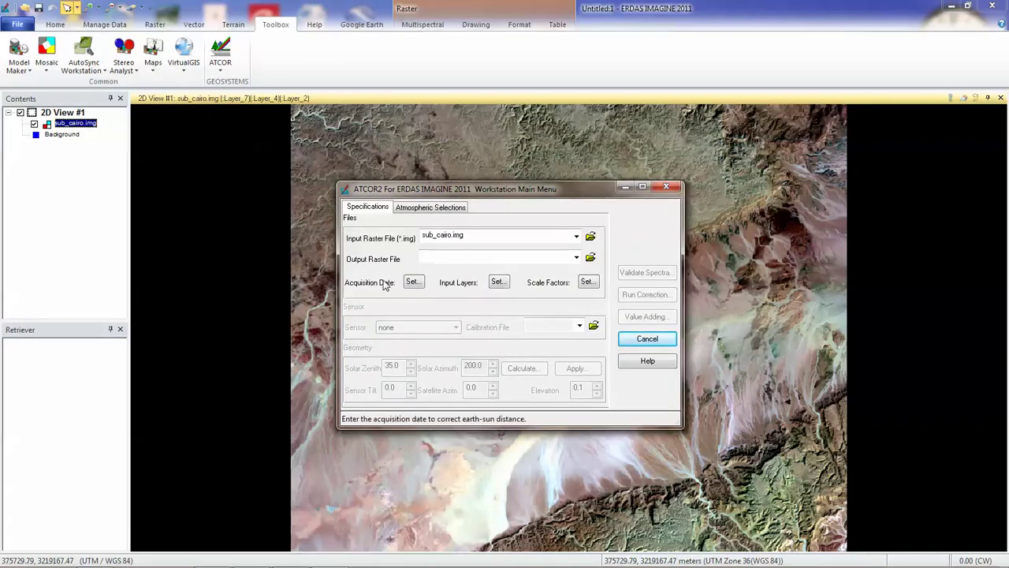
{"action": "left_click", "coordinate": [586, 283]}
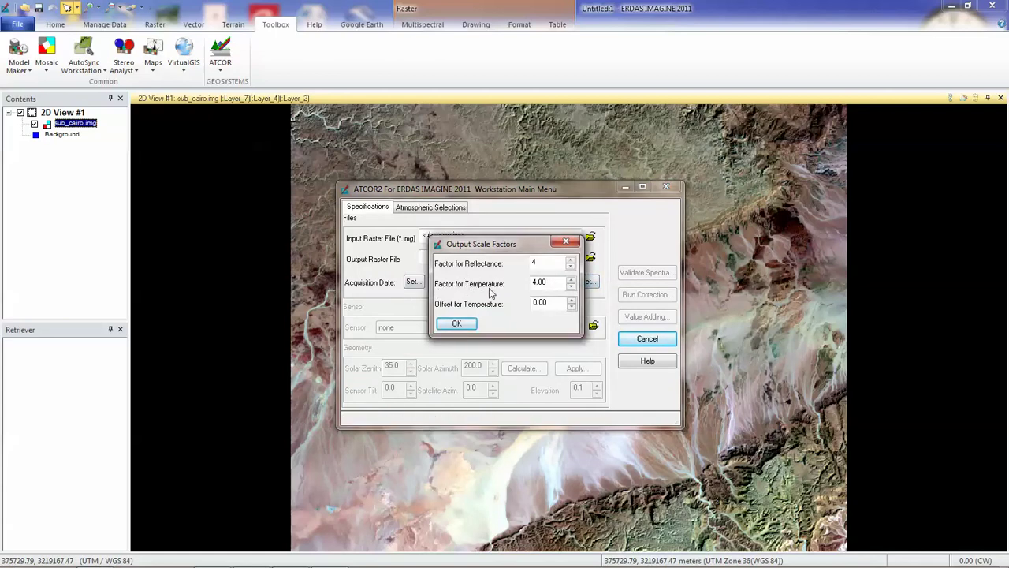
{"action": "left_click", "coordinate": [444, 324]}
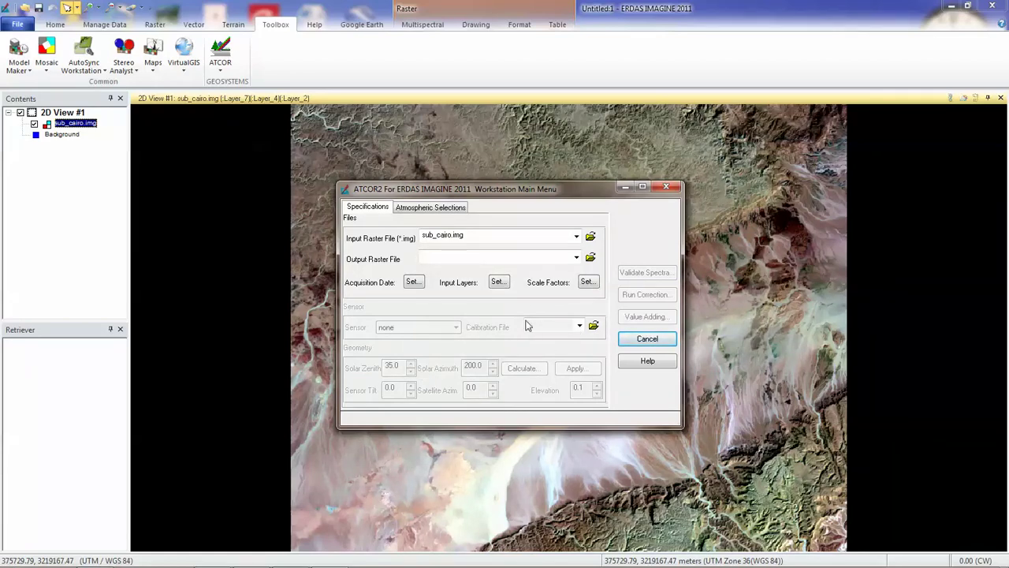
Define the output raster file as sub_corrected in the results folder.
{"action": "left_click_drag", "start_coordinate": [489, 182], "coordinate": [479, 147]}
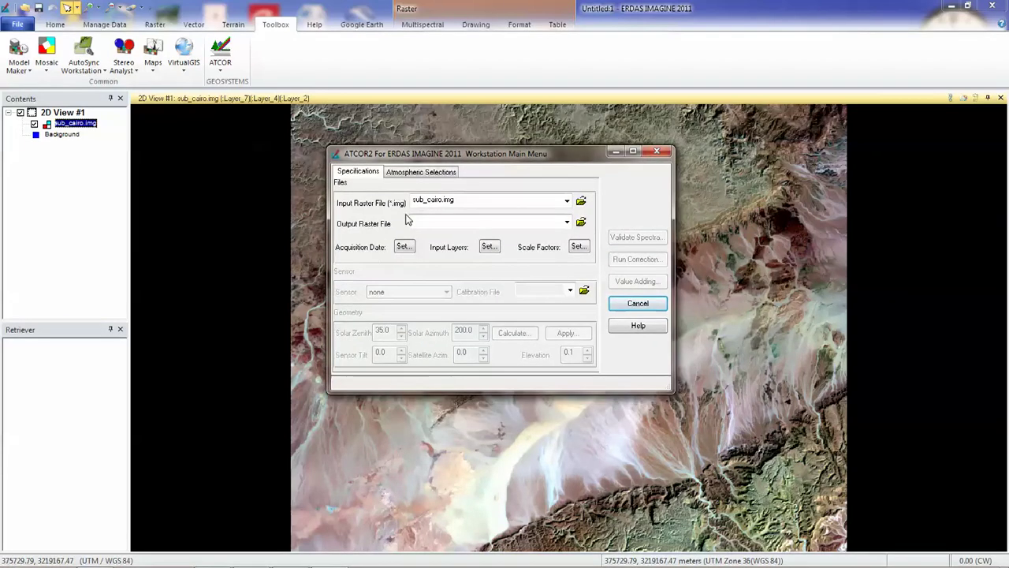
{"action": "left_click", "coordinate": [580, 224]}
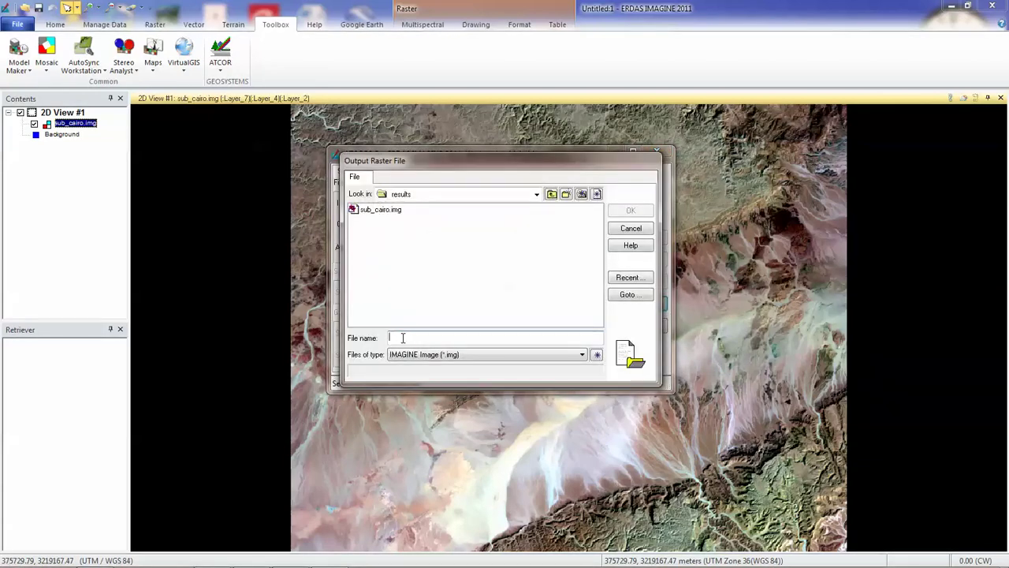
{"action": "type", "text": "co"}
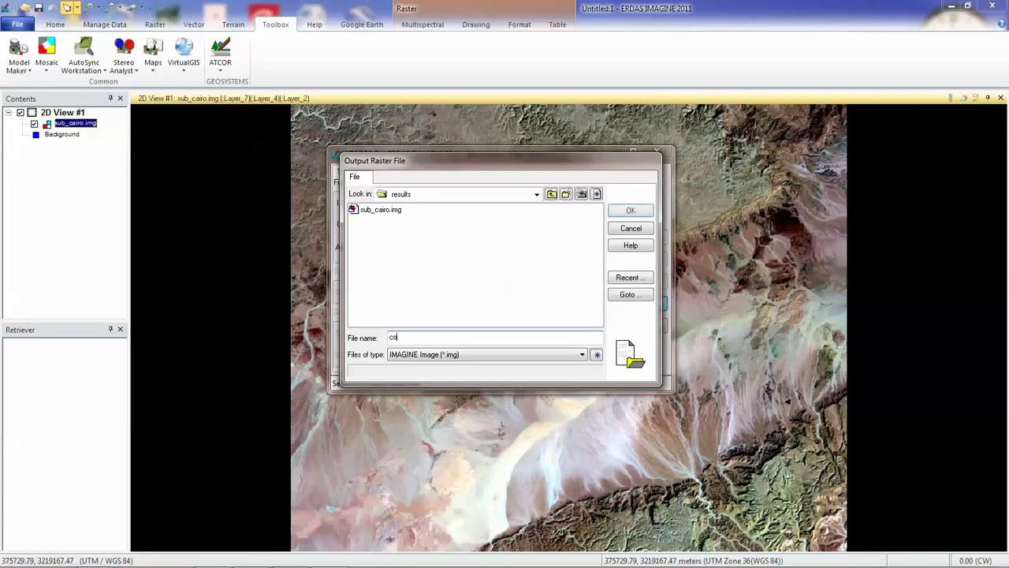
{"action": "type", "text": "rrected"}
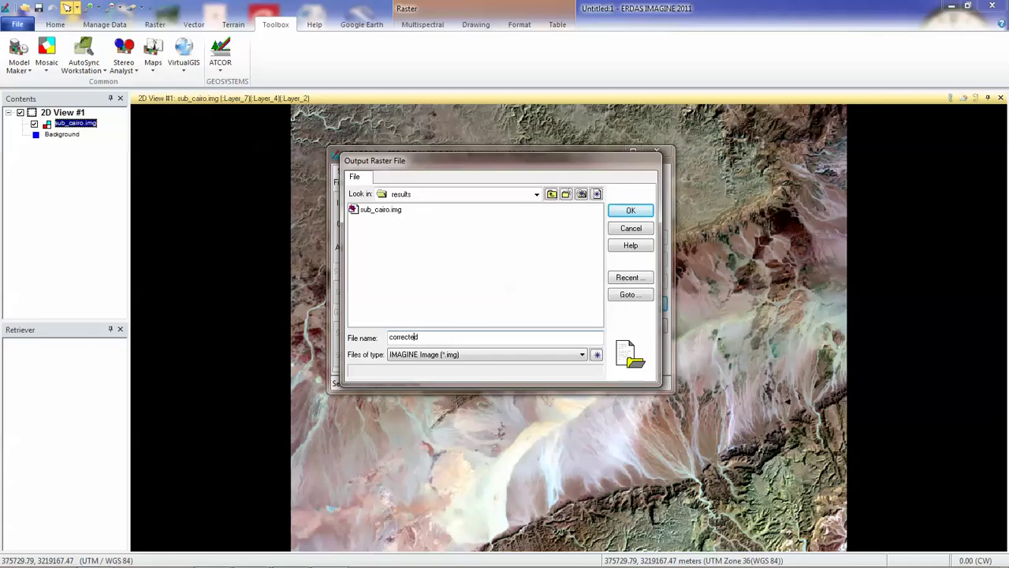
{"action": "key", "text": "Home"}
{"action": "type", "text": "sub_"}
{"action": "left_click", "coordinate": [433, 337]}
{"action": "left_click_drag", "start_coordinate": [390, 337], "coordinate": [452, 337]}
{"action": "type", "text": "su"}
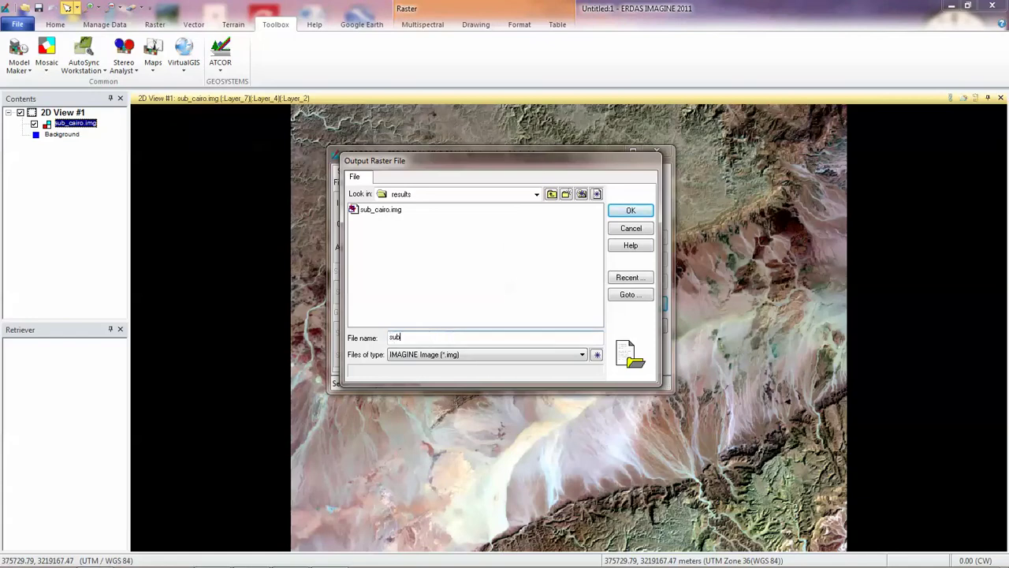
{"action": "type", "text": "b_corrected"}
{"action": "left_click", "coordinate": [625, 211]}
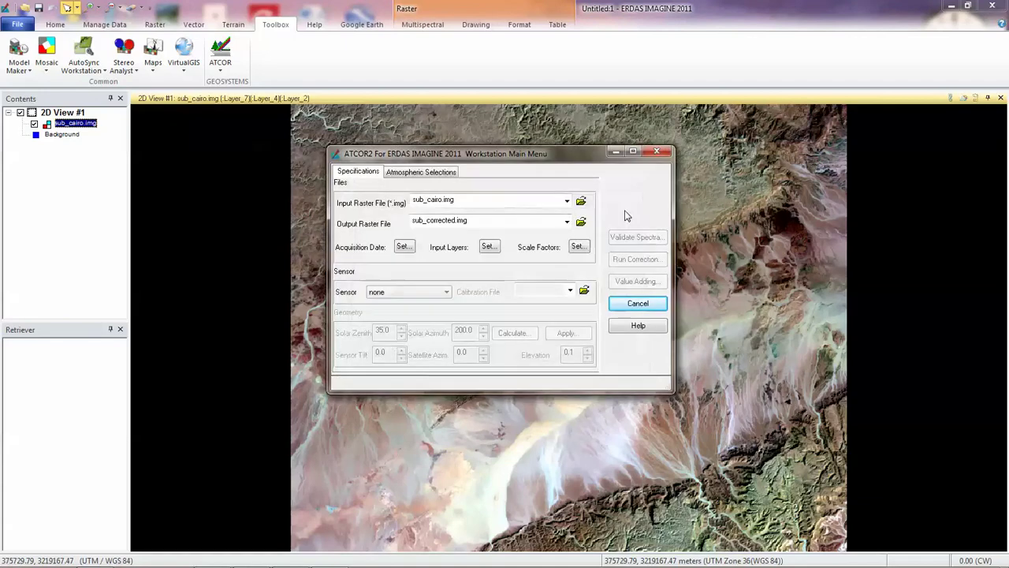
Review the available sensors and look through the header file p176r40_5t870929.hdr for the satellite information.
{"action": "left_click", "coordinate": [393, 295]}
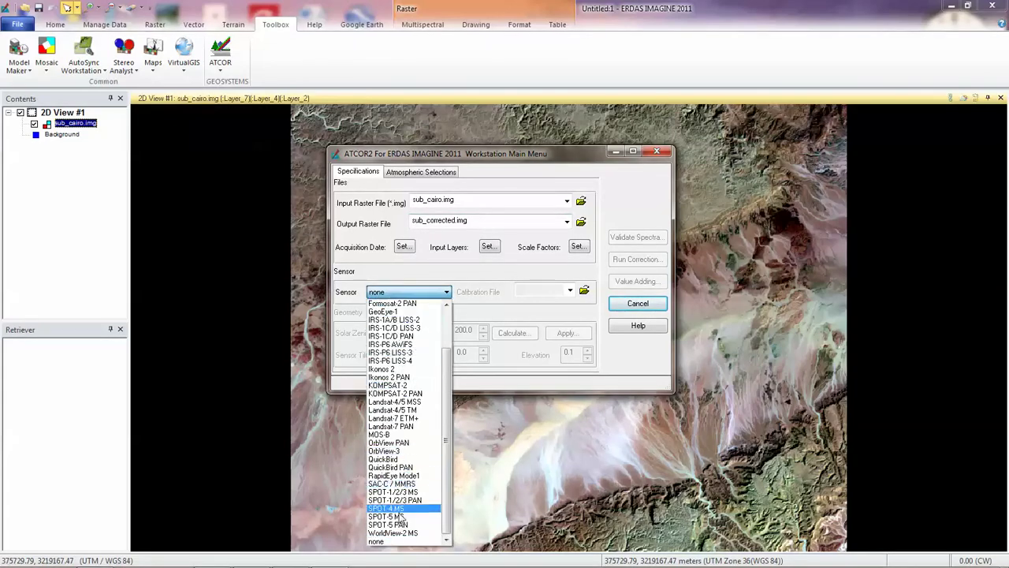
{"action": "left_click", "coordinate": [485, 289]}
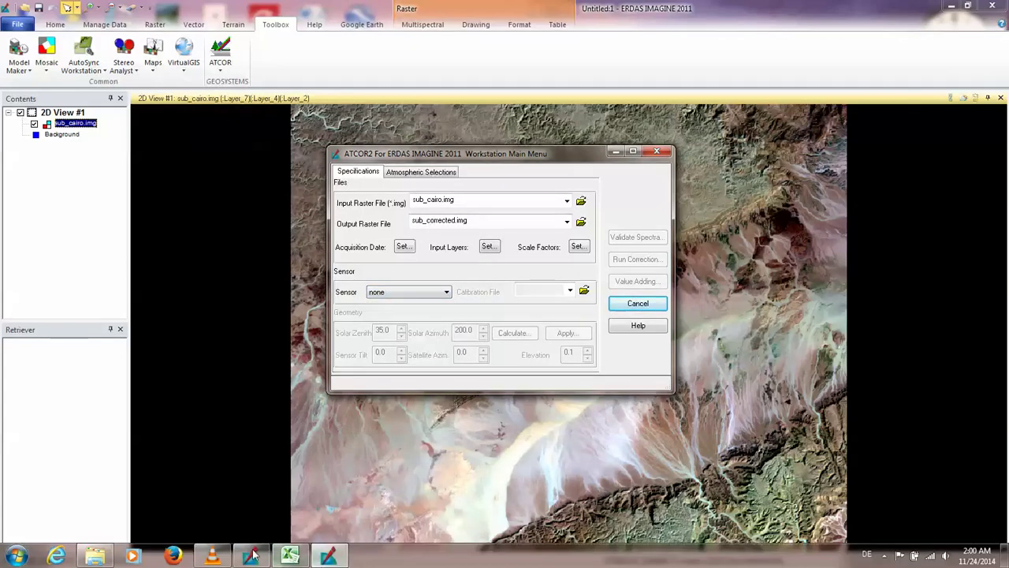
{"action": "left_click", "coordinate": [94, 556]}
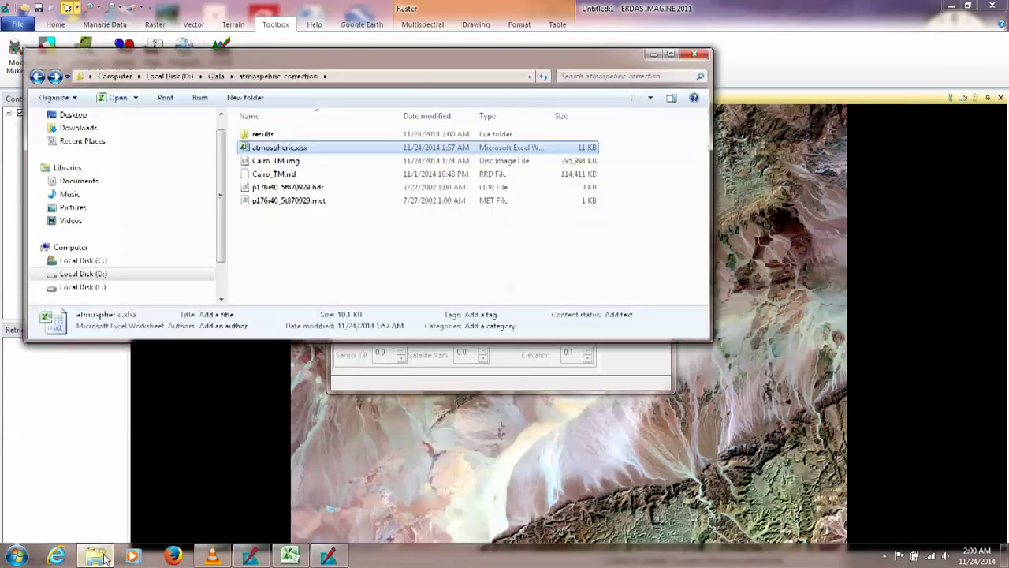
{"action": "left_click", "coordinate": [302, 189]}
{"action": "double_click", "coordinate": [302, 189]}
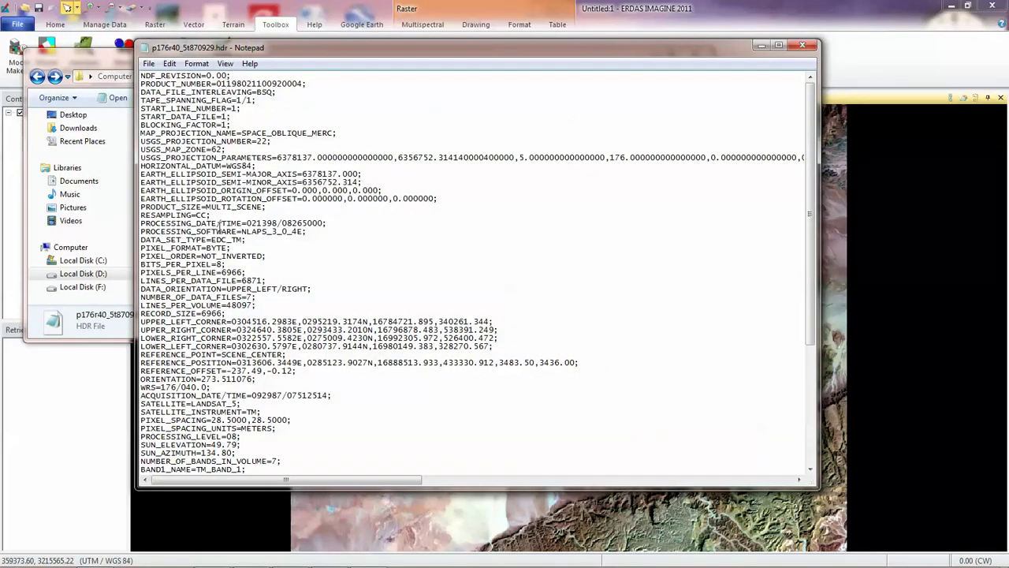
{"action": "scroll", "coordinate": [231, 238], "scroll_direction": "down", "scroll_amount": 7}
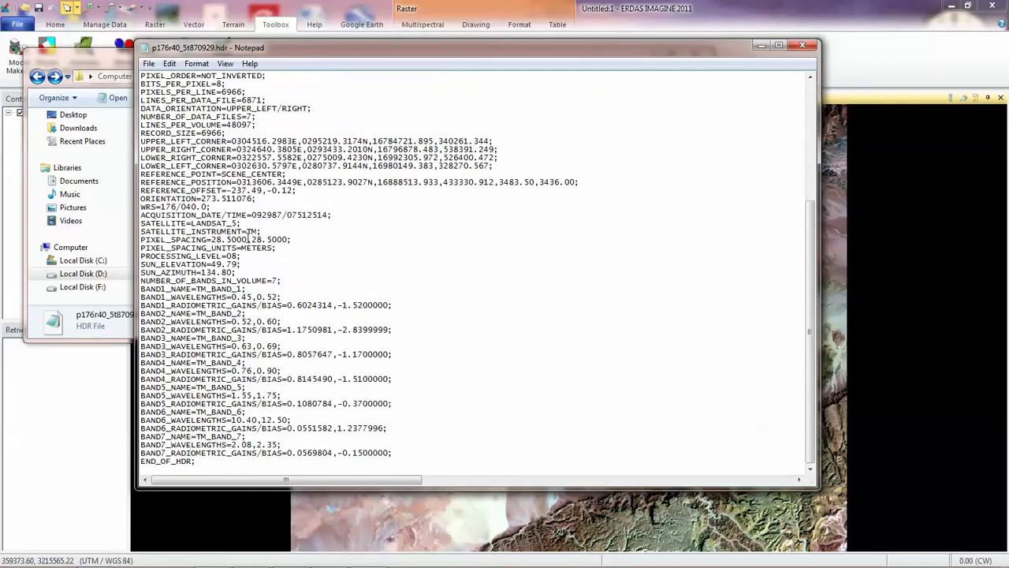
{"action": "scroll", "coordinate": [282, 407], "scroll_direction": "up", "scroll_amount": 7}
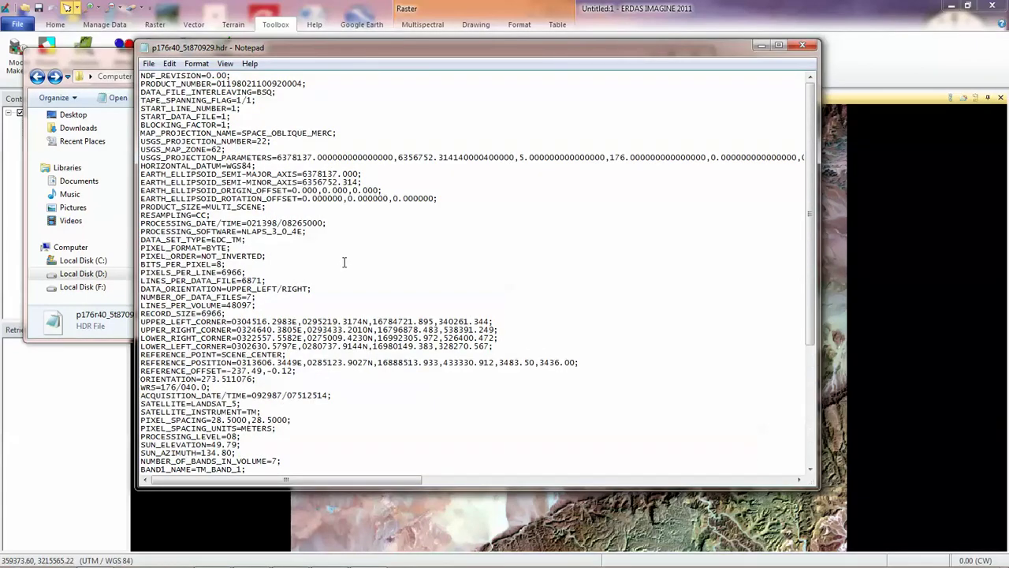
Search the header file for "Landsat", highlight the SATELLITE line, and return to the ATCOR2 main menu.
{"action": "left_click", "coordinate": [169, 63]}
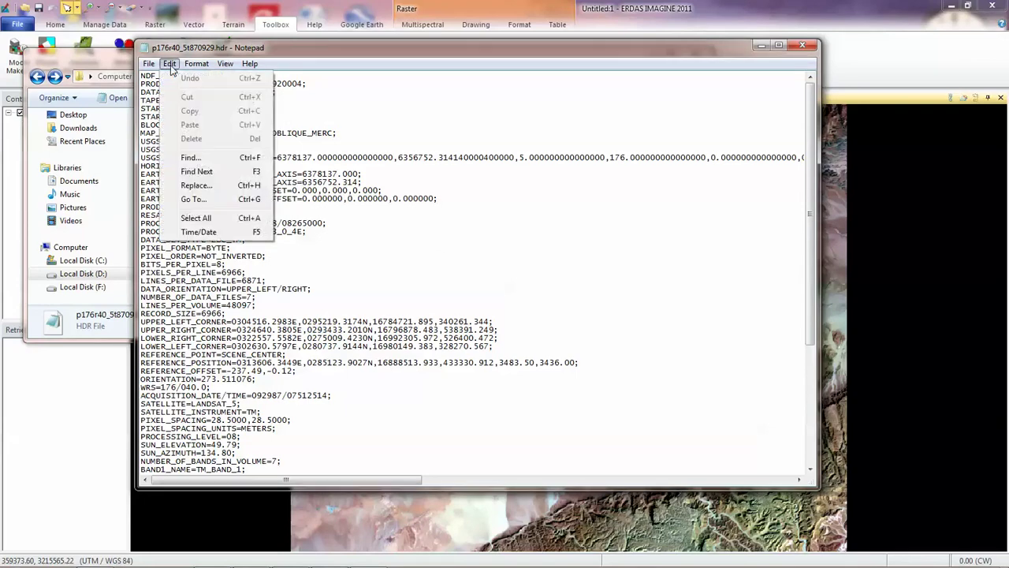
{"action": "left_click", "coordinate": [193, 142]}
{"action": "type", "text": "L"}
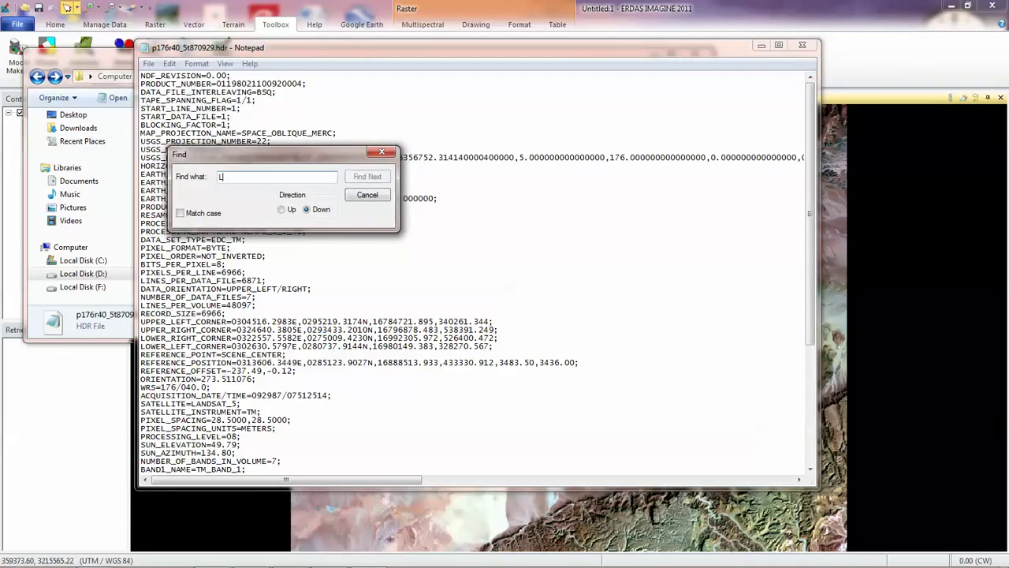
{"action": "type", "text": "andsat"}
{"action": "key", "text": "Return"}
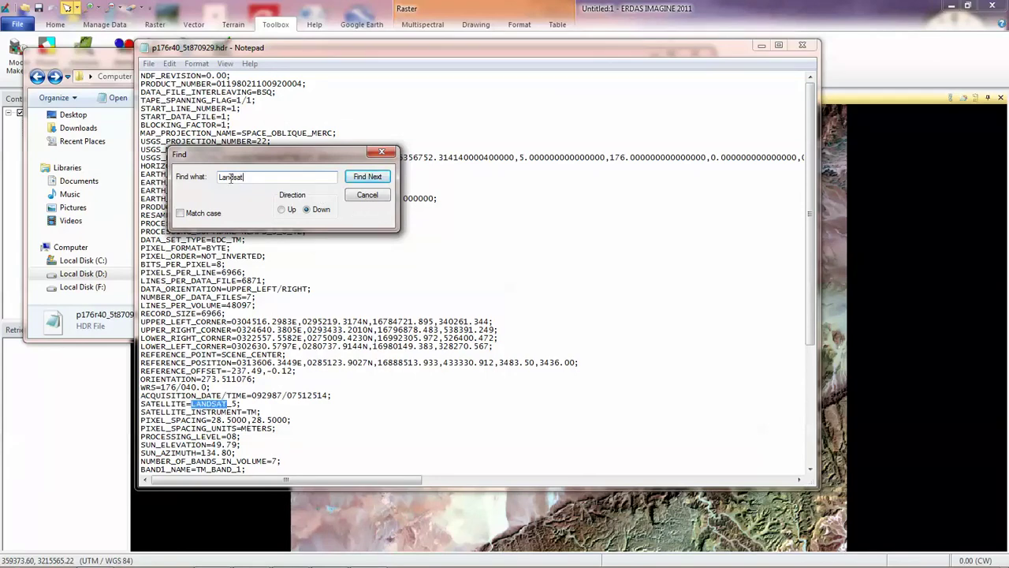
{"action": "left_click", "coordinate": [192, 405]}
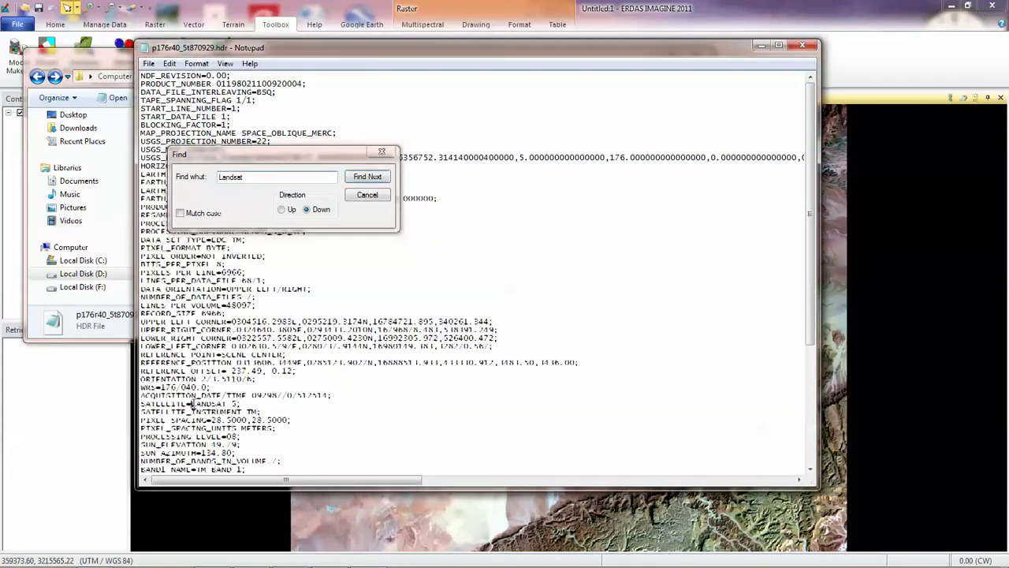
{"action": "left_click_drag", "start_coordinate": [192, 405], "coordinate": [232, 405]}
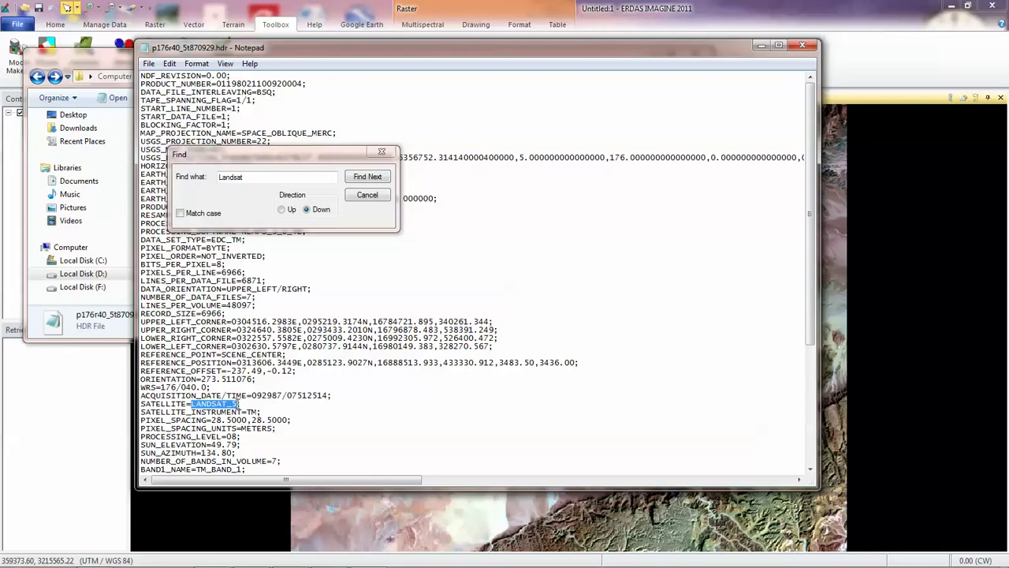
{"action": "left_click_drag", "start_coordinate": [142, 405], "coordinate": [246, 404]}
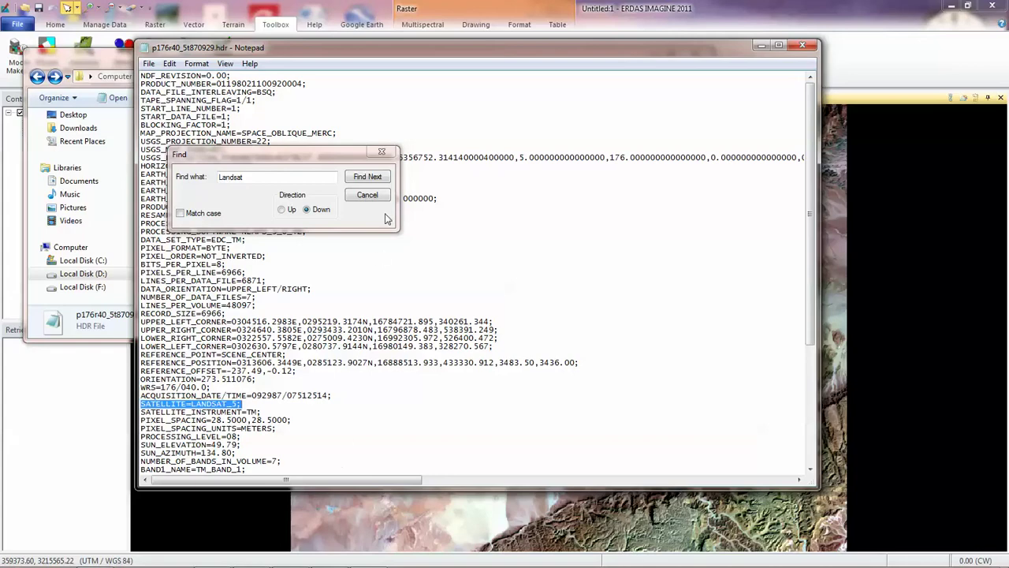
{"action": "left_click", "coordinate": [367, 195]}
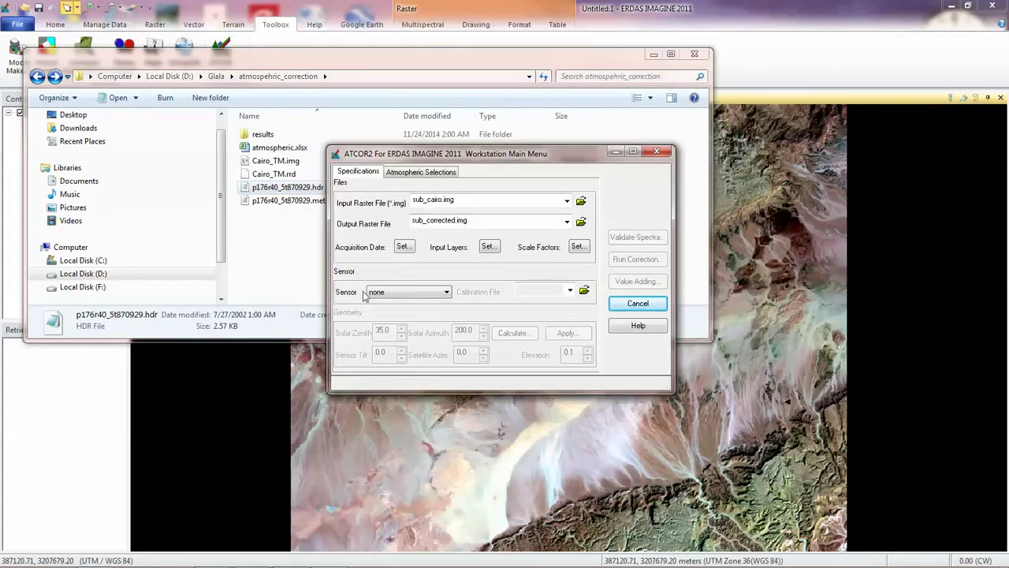
Set the sensor to Landsat-4/5 TM and load the calibration file tm.cal from the landsat4_5 folder.
{"action": "left_click", "coordinate": [406, 292]}
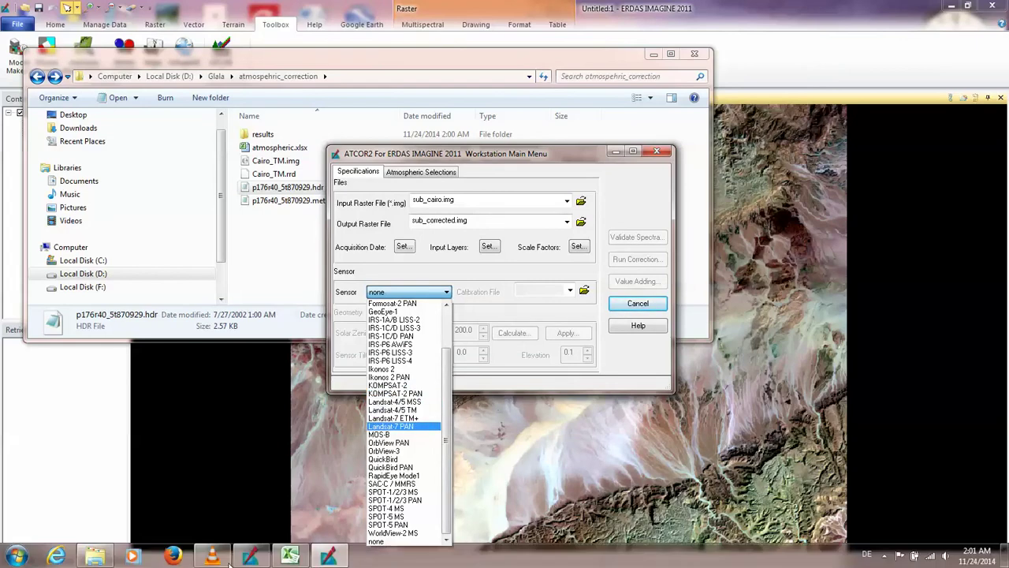
{"action": "left_click", "coordinate": [418, 411]}
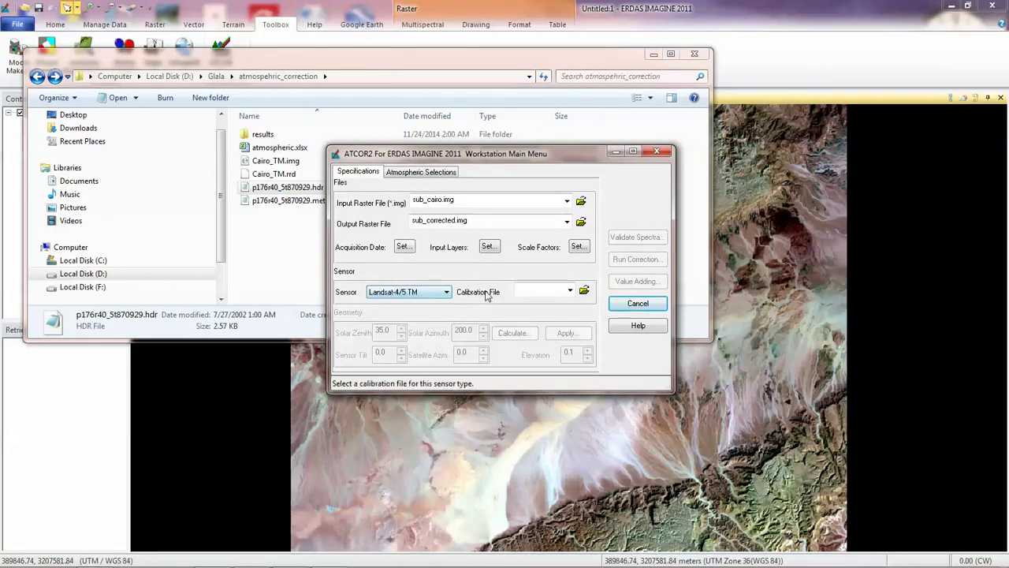
{"action": "left_click", "coordinate": [584, 292]}
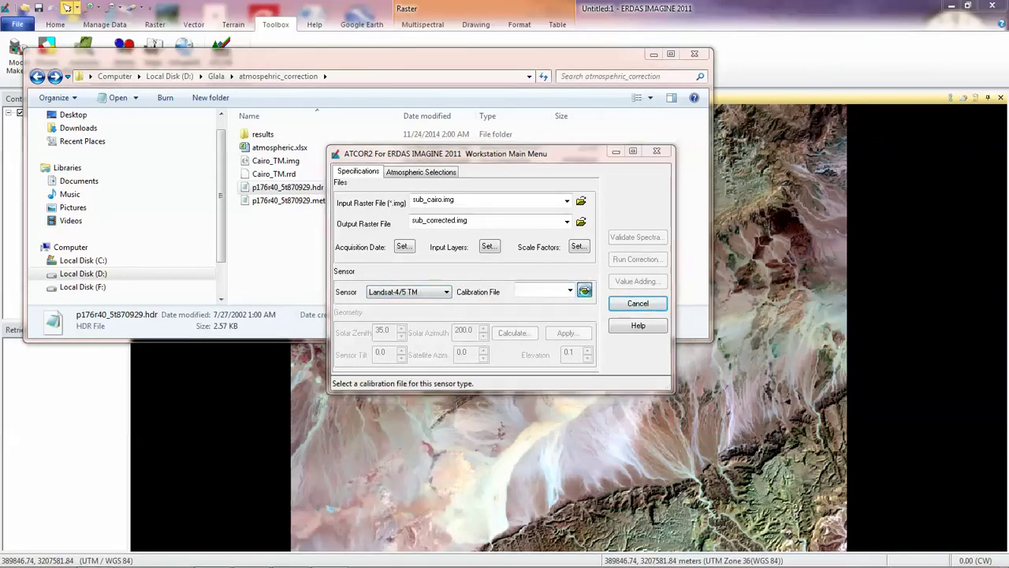
{"action": "left_click", "coordinate": [536, 194]}
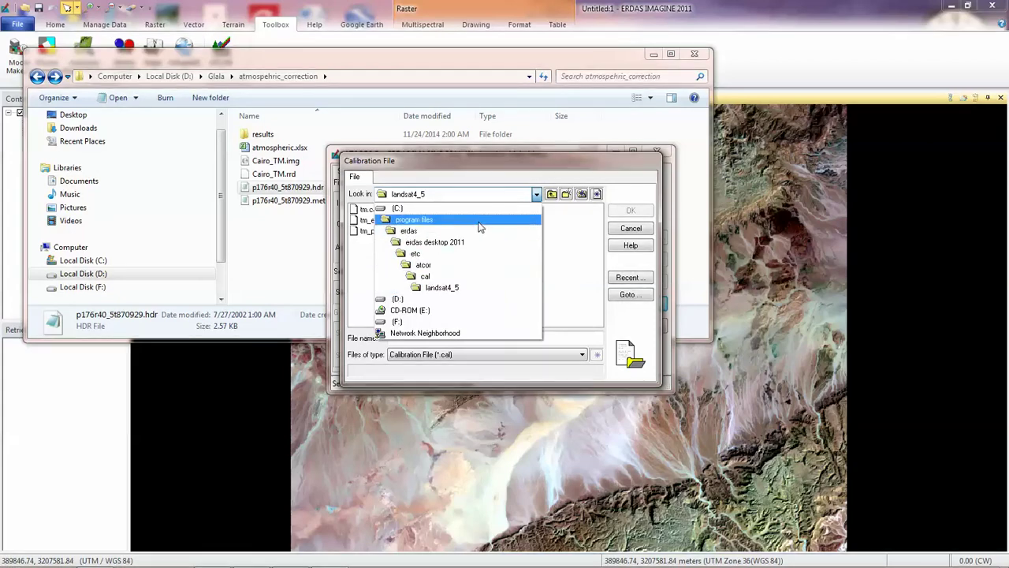
{"action": "left_click", "coordinate": [488, 287]}
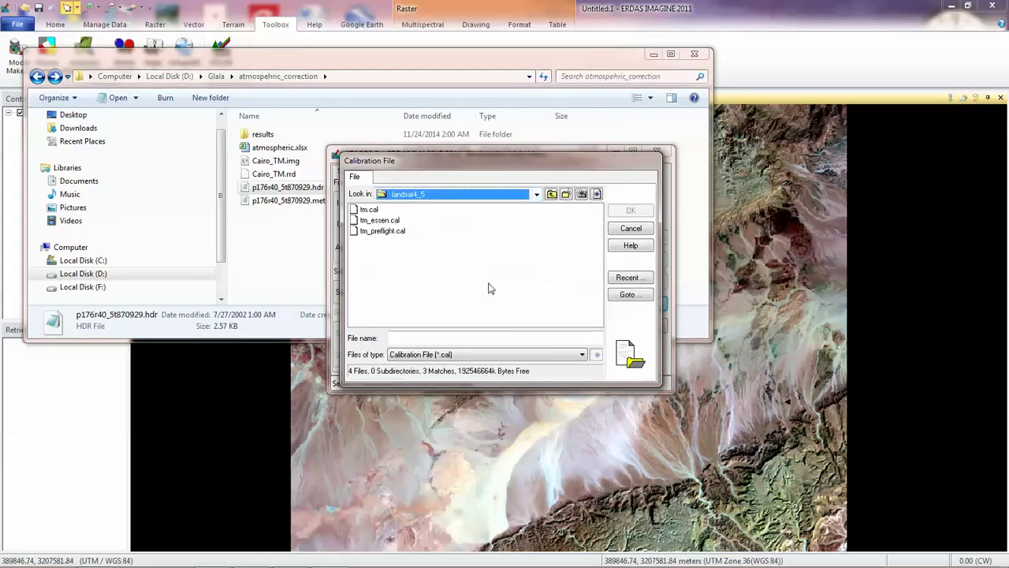
{"action": "left_click", "coordinate": [384, 210]}
{"action": "left_click", "coordinate": [381, 220]}
{"action": "left_click", "coordinate": [382, 231]}
{"action": "left_click", "coordinate": [369, 210]}
{"action": "left_click", "coordinate": [380, 221]}
{"action": "left_click", "coordinate": [382, 231]}
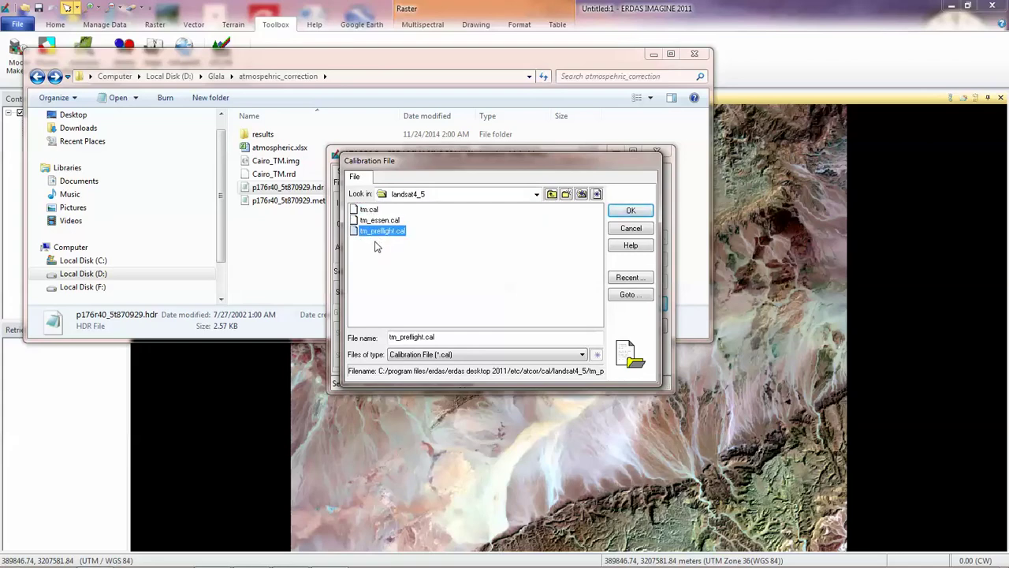
{"action": "left_click", "coordinate": [369, 210]}
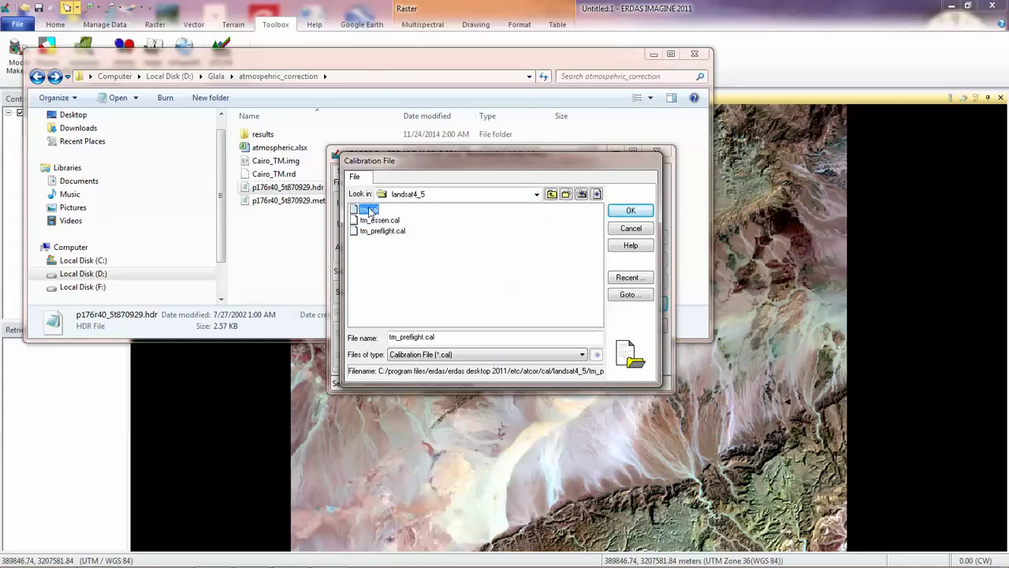
{"action": "left_click", "coordinate": [631, 211]}
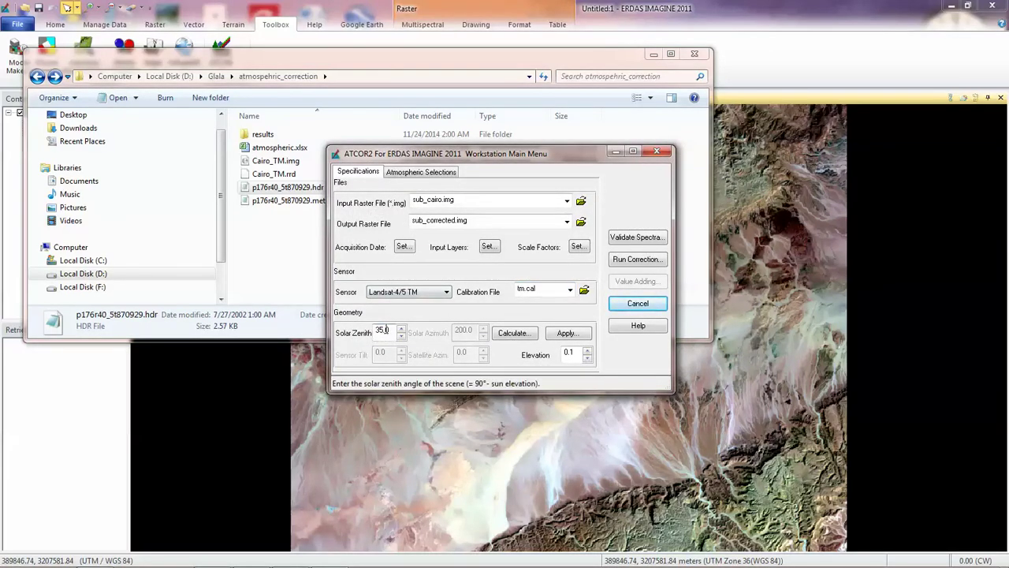
Open the Sun Position Calculator for the solar zenith and move it clear of the file list.
{"action": "left_click", "coordinate": [510, 333]}
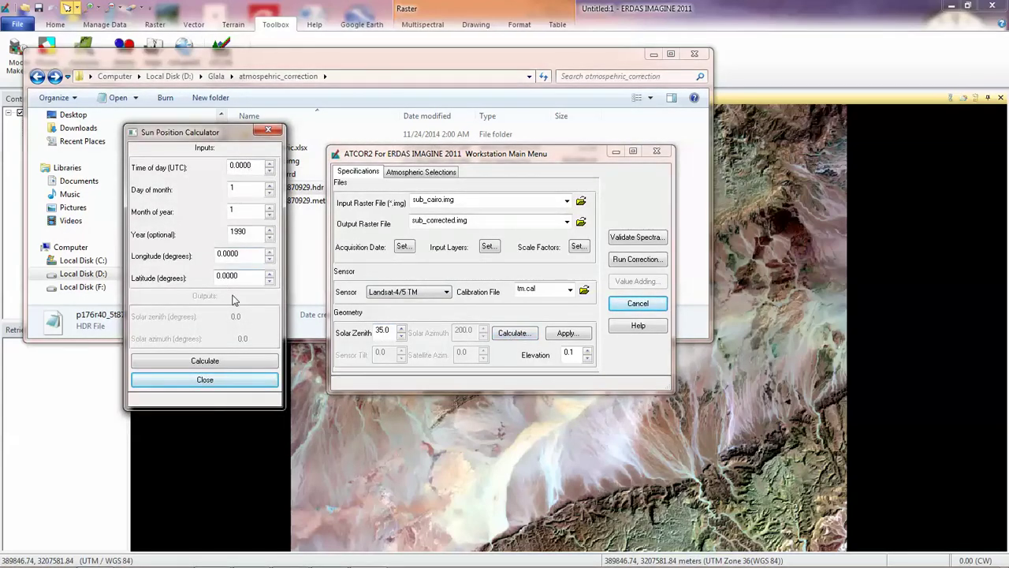
{"action": "left_click_drag", "start_coordinate": [232, 134], "coordinate": [565, 142]}
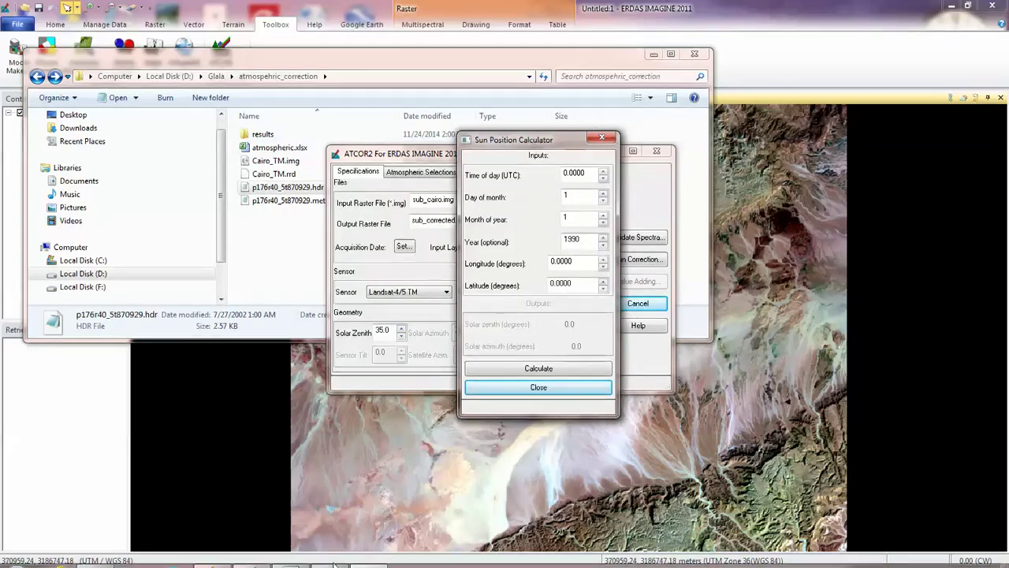